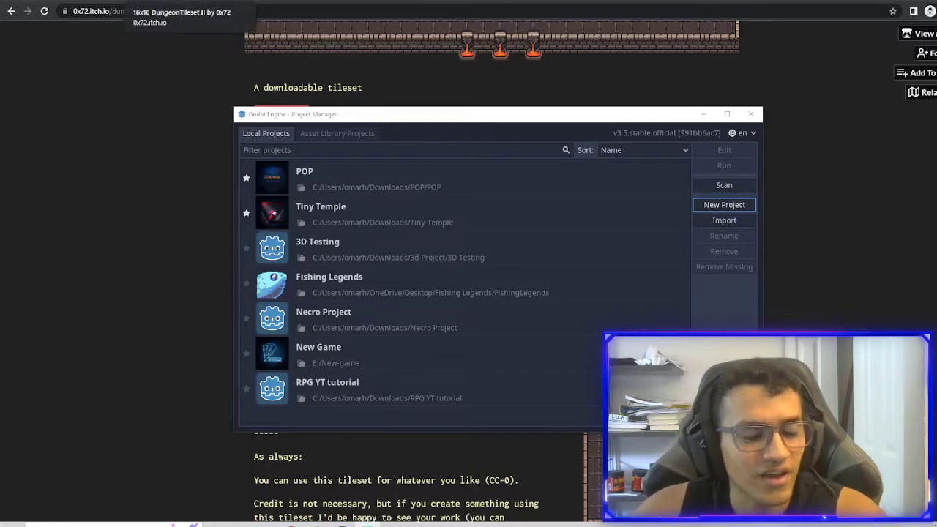
On the 16x16 DungeonTileset II itch.io page, review the included files and open the Download Now dialog.
left_click(132, 2)
right_click(225, 3)
left_click(372, 183)
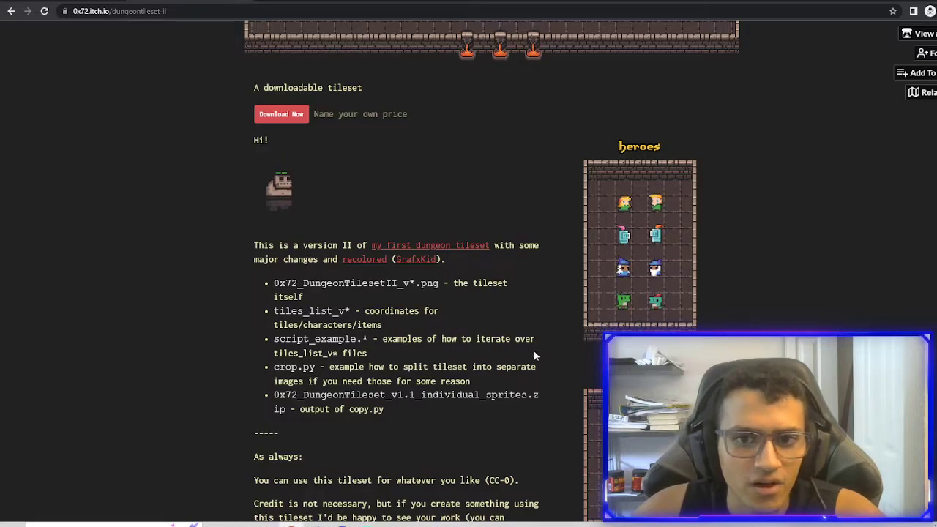
left_click_drag(388, 412, 274, 310)
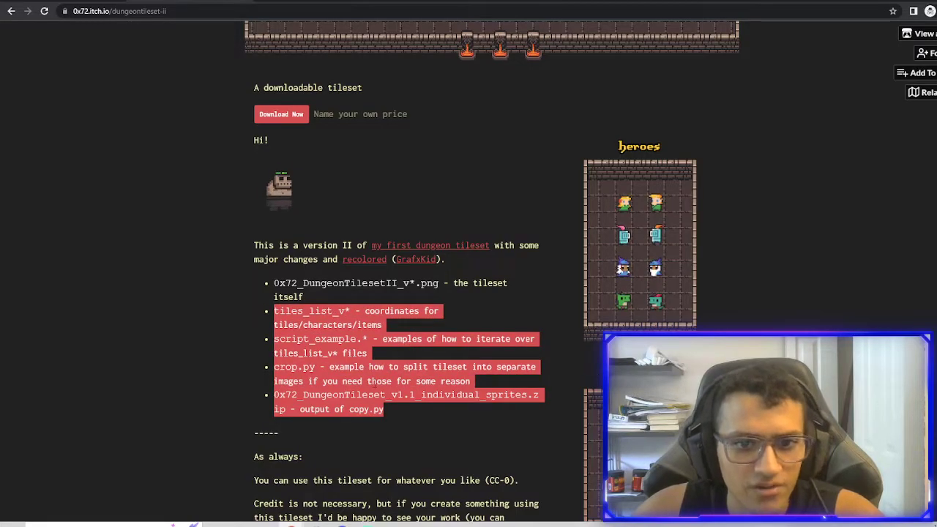
left_click(374, 427)
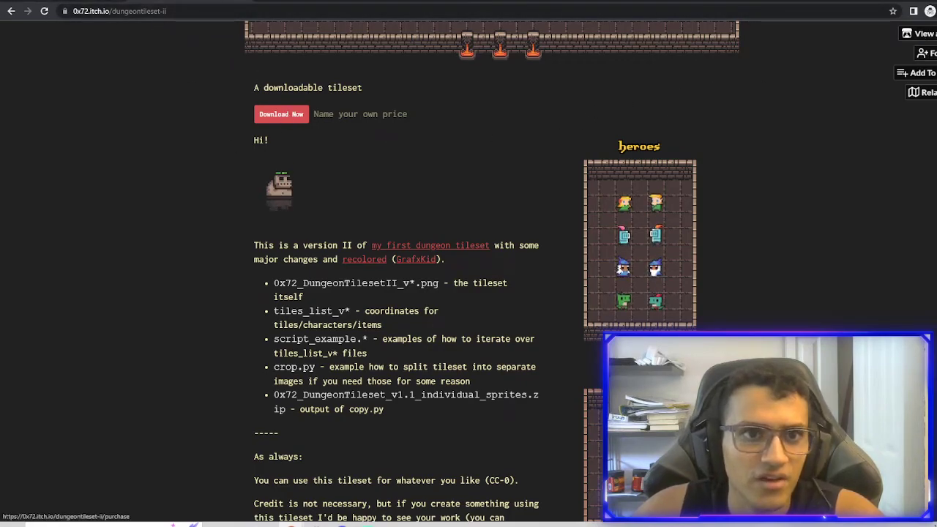
left_click(281, 114)
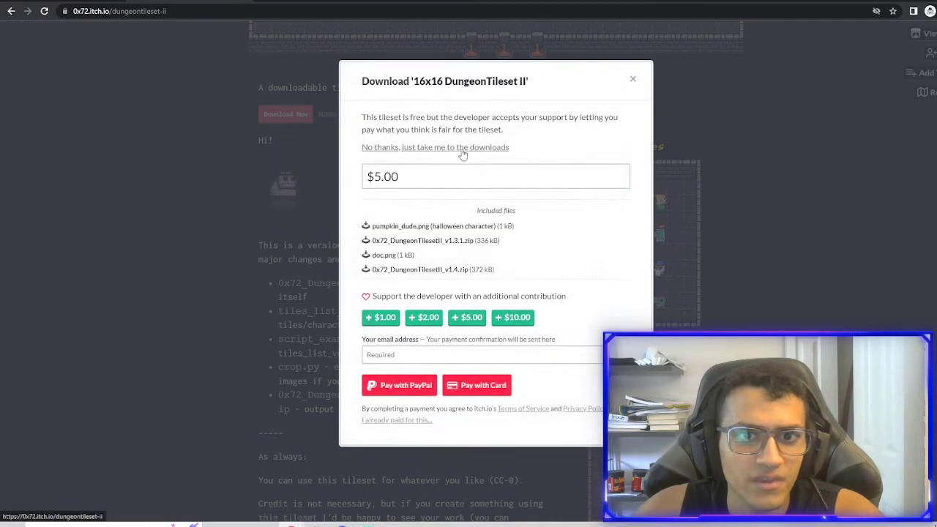
Skip payment and download pumpkin_dude.png, doc.png and 0x72_DungeonTilesetII_v1.4.zip.
left_click(427, 147)
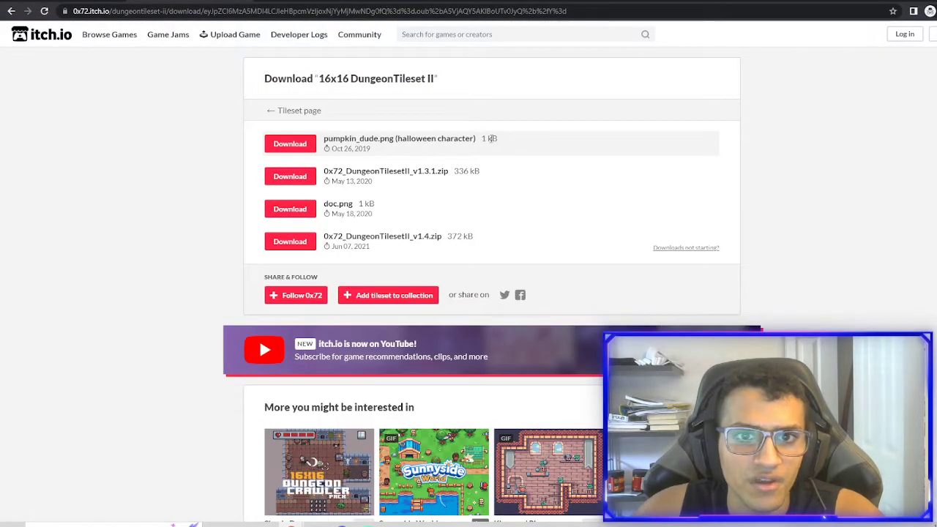
left_click(310, 144)
key("Escape")
scroll(299, 136, "down", 1)
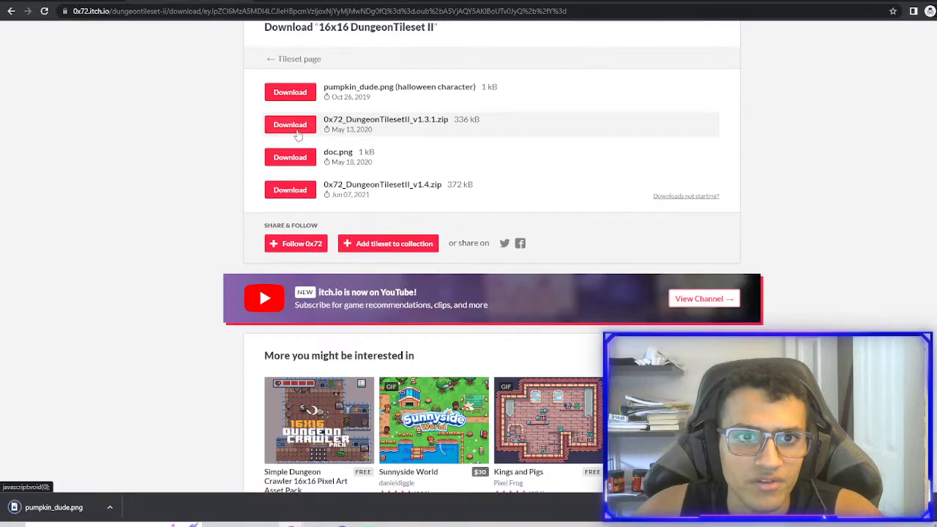
left_click(290, 158)
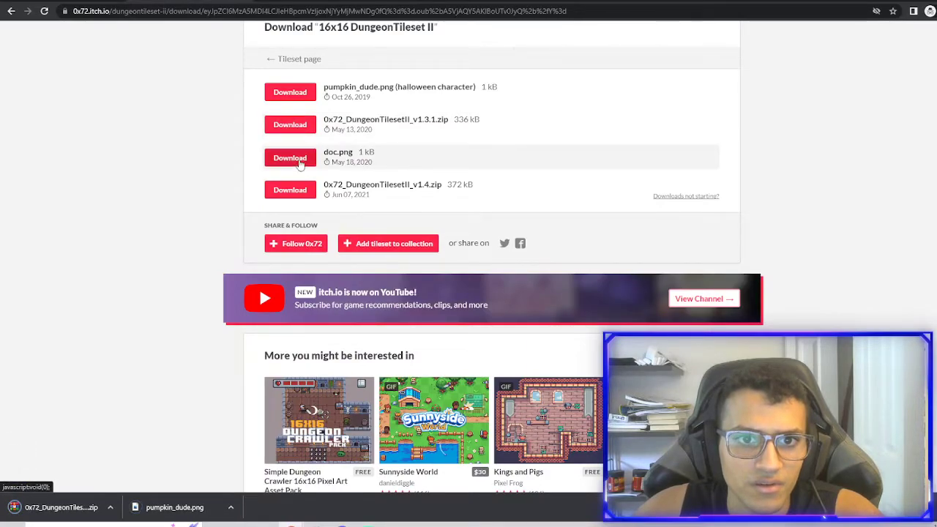
left_click(289, 192)
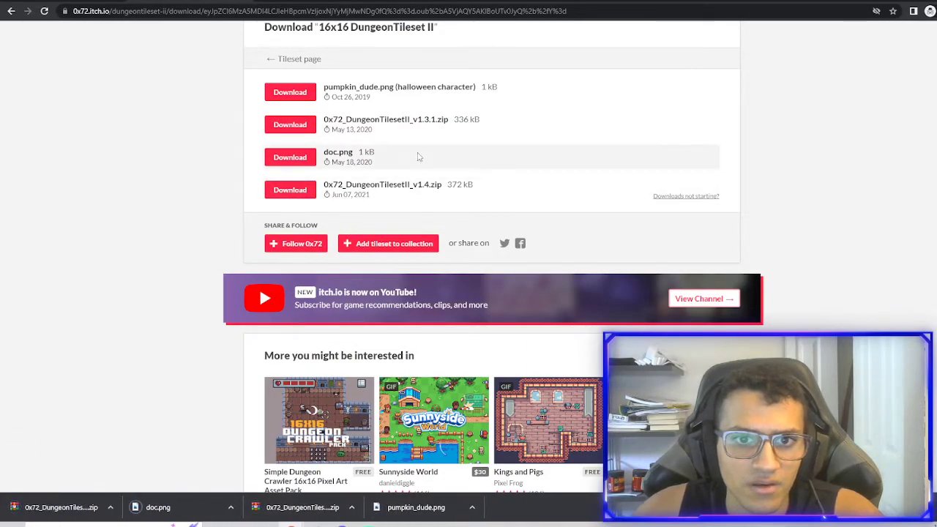
left_click_drag(447, 184, 325, 188)
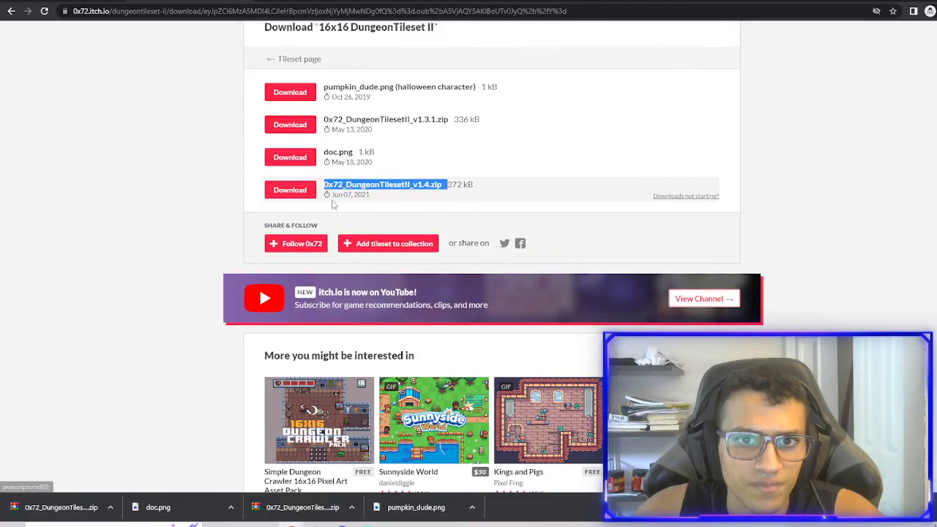
left_click(119, 288)
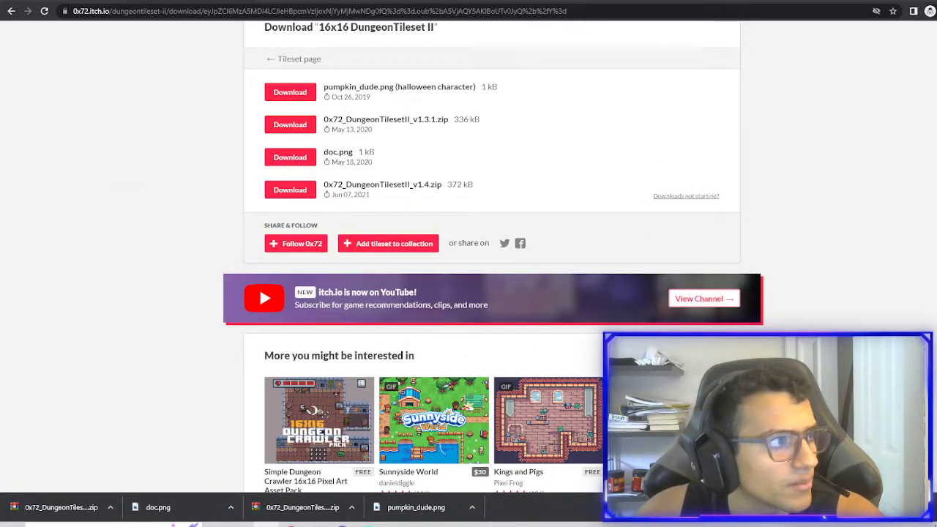
Preview 0x72_DungeonTilesetII_v1.4.png from the extracted folder, zooming in before closing it.
key("alt+Tab")
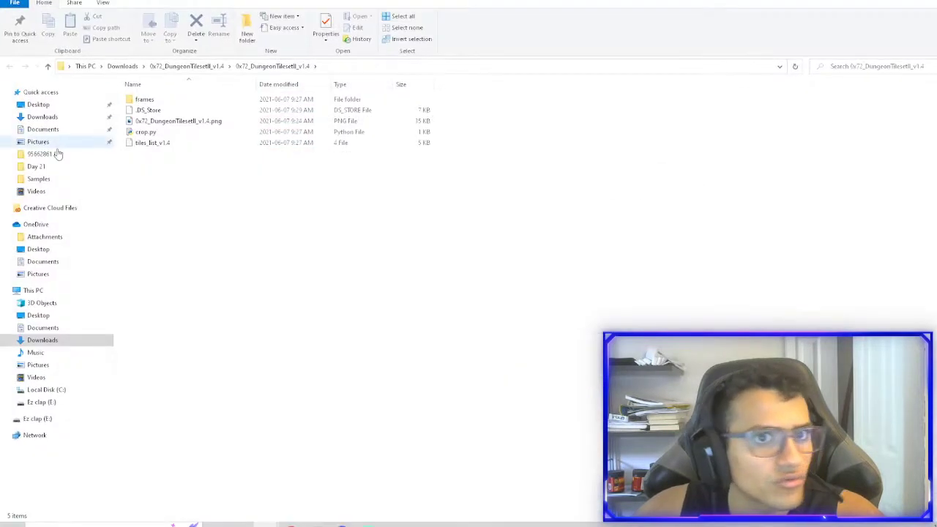
double_click(176, 120)
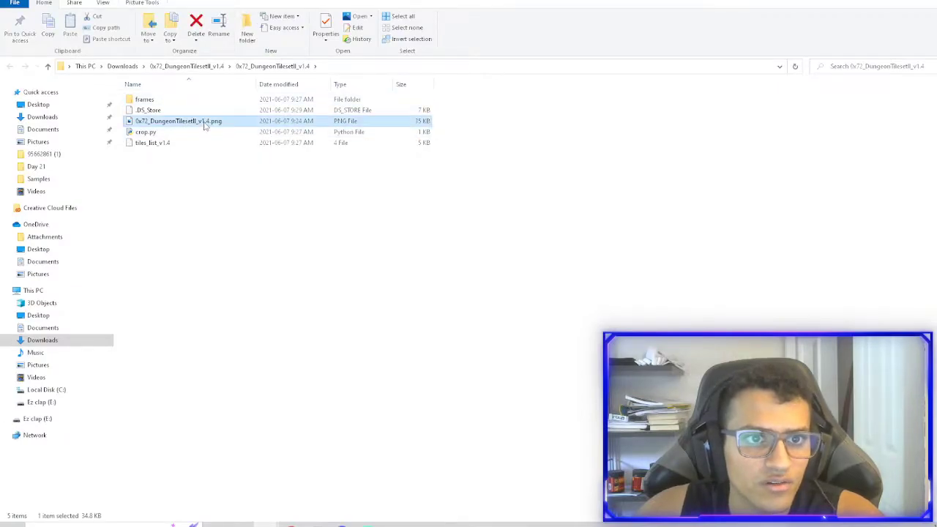
scroll(388, 202, "up", 2)
scroll(388, 202, "up", 2)
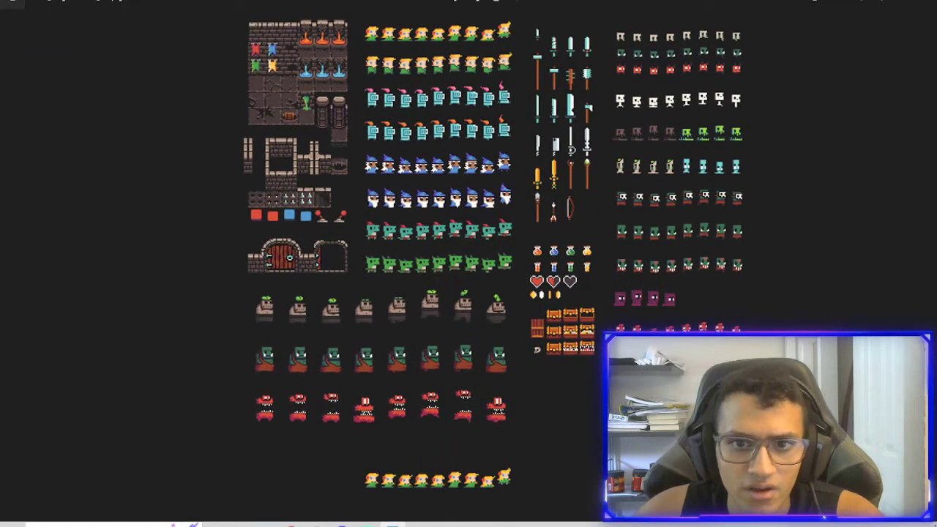
key("Escape")
Back on the itch.io download page, look over the v1.3.1 and v1.4 zip file names.
key("alt+Tab")
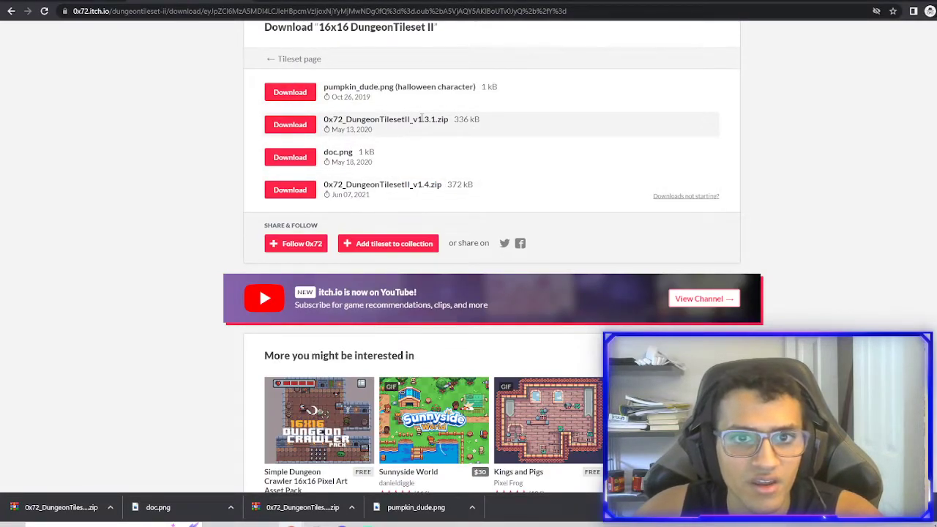
left_click_drag(422, 118, 460, 119)
left_click_drag(370, 185, 433, 184)
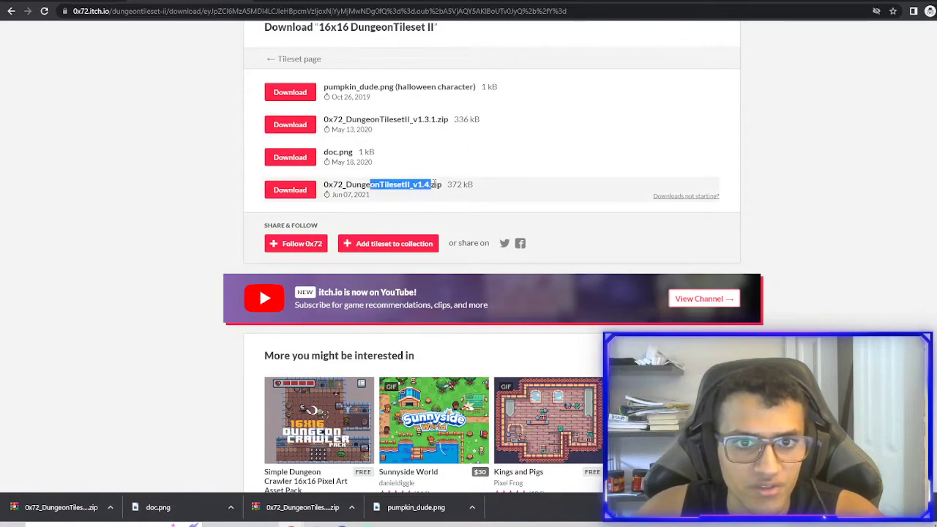
left_click(441, 184)
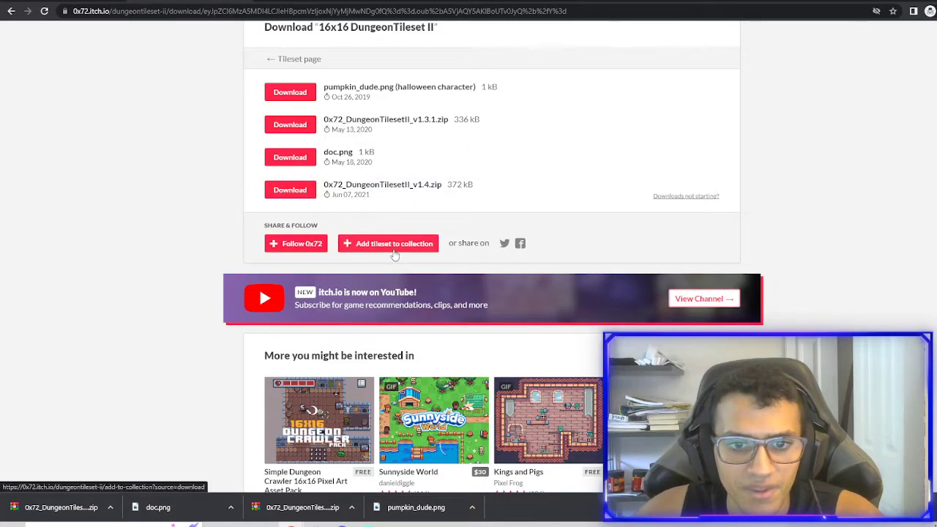
scroll(393, 254, "down", 1)
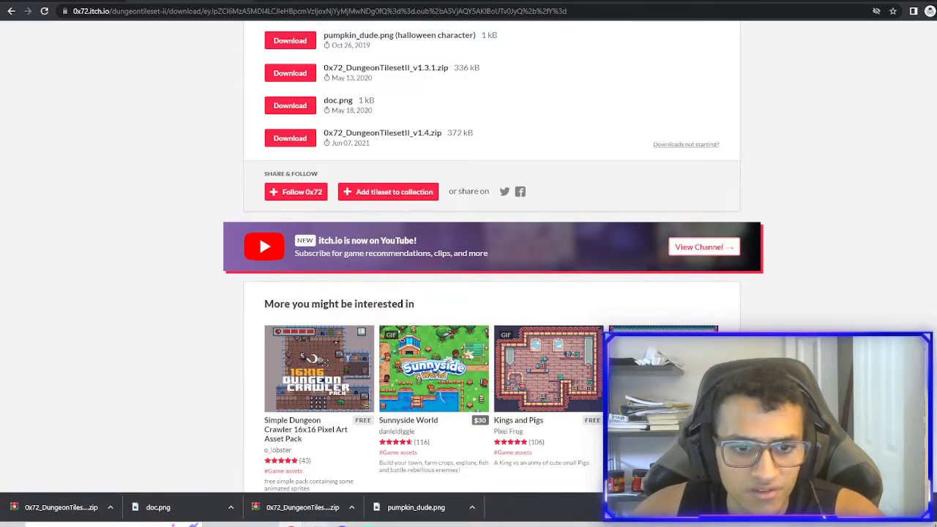
Start a new project in the Project Manager located in the Downloads folder.
left_click(345, 484)
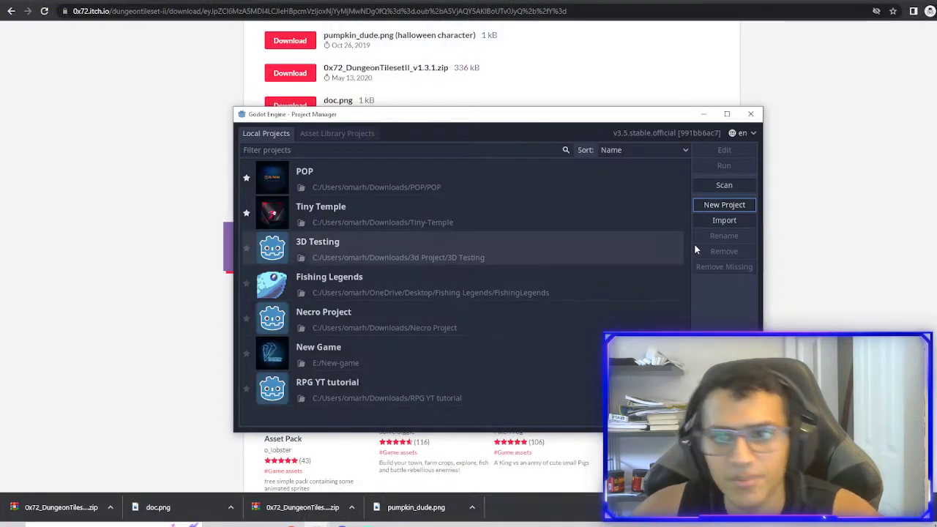
left_click(726, 205)
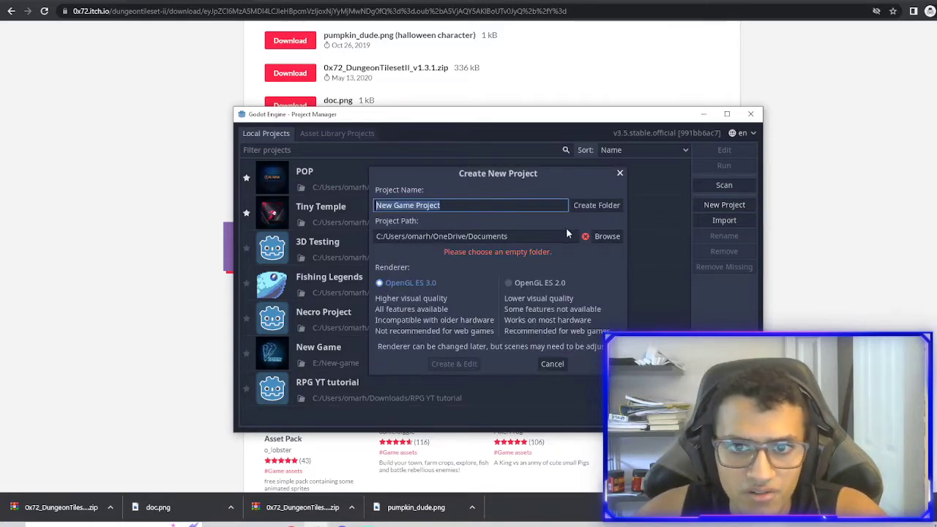
left_click(607, 236)
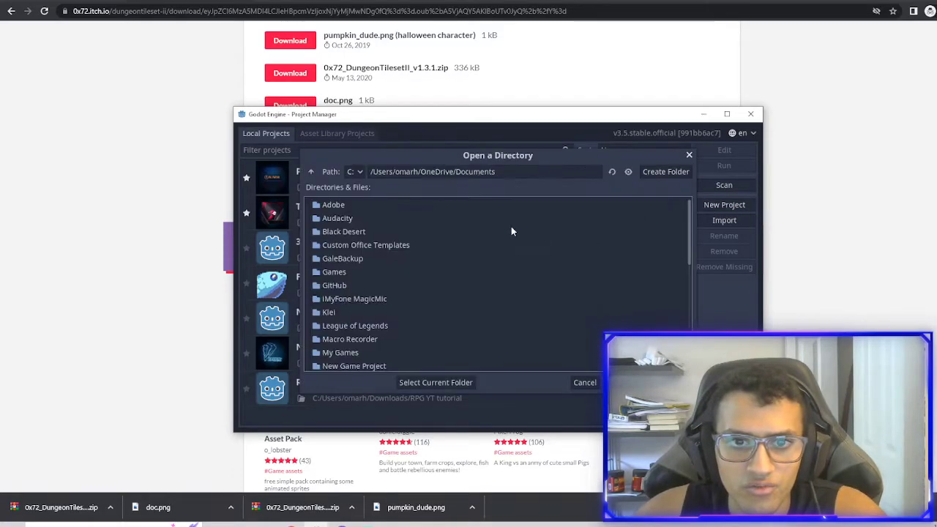
left_click(311, 172)
left_click(312, 172)
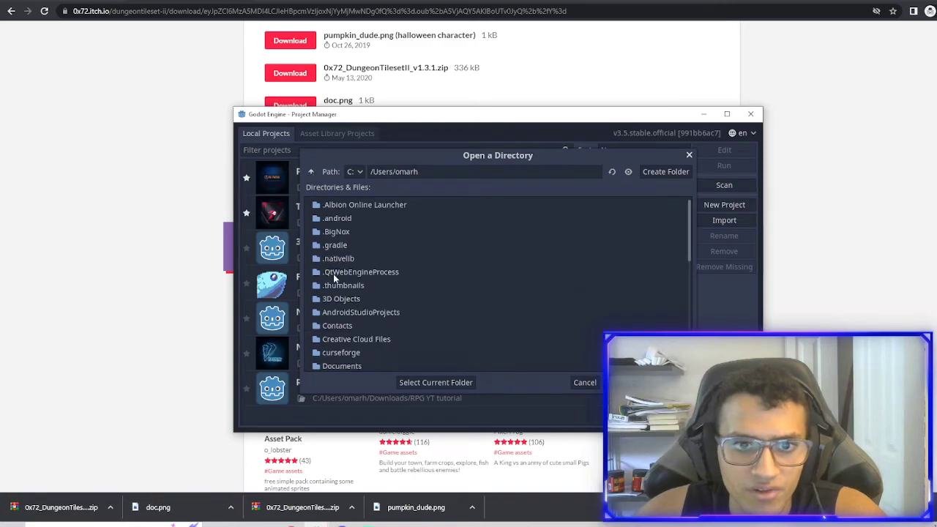
scroll(352, 329, "down", 3)
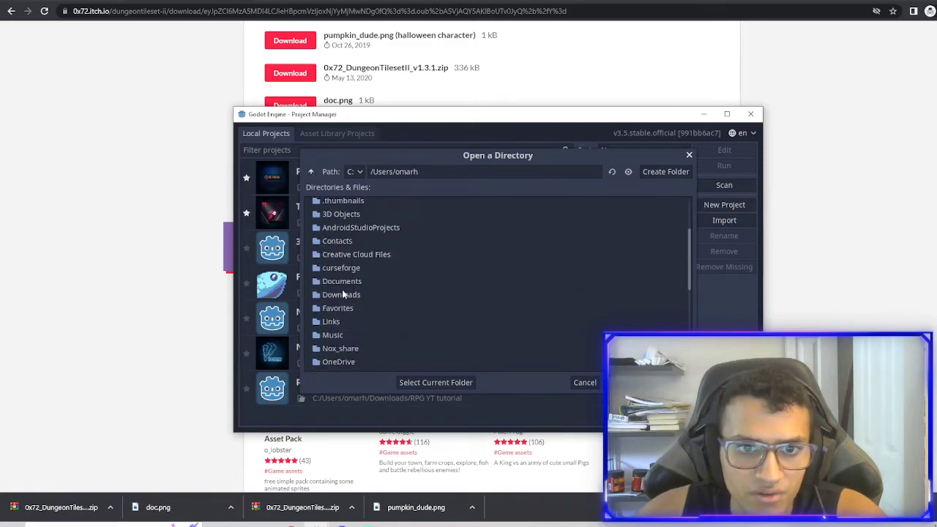
double_click(343, 294)
left_click(435, 383)
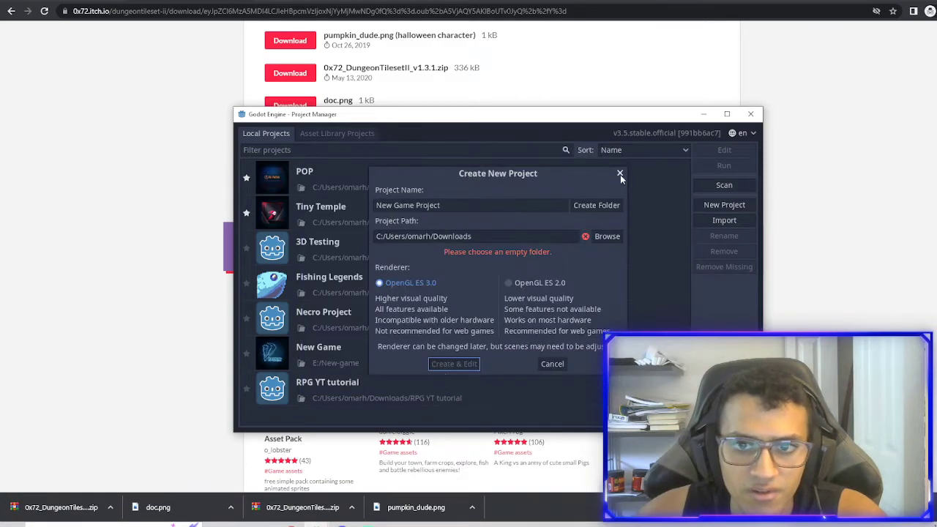
Name it YT Tutorial Necromancer in its own folder, choose OpenGL ES 2.0, and create it.
double_click(468, 205)
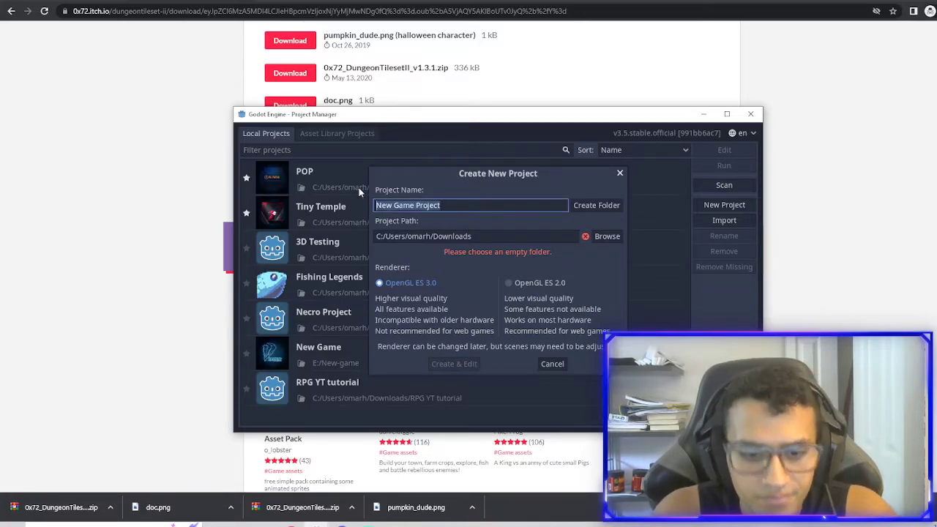
type("YT Tutorial ")
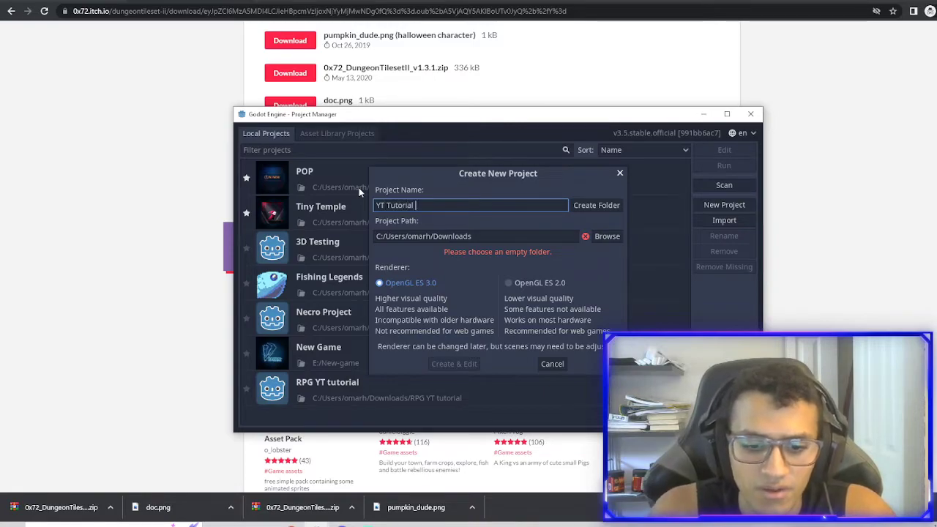
type("Ne")
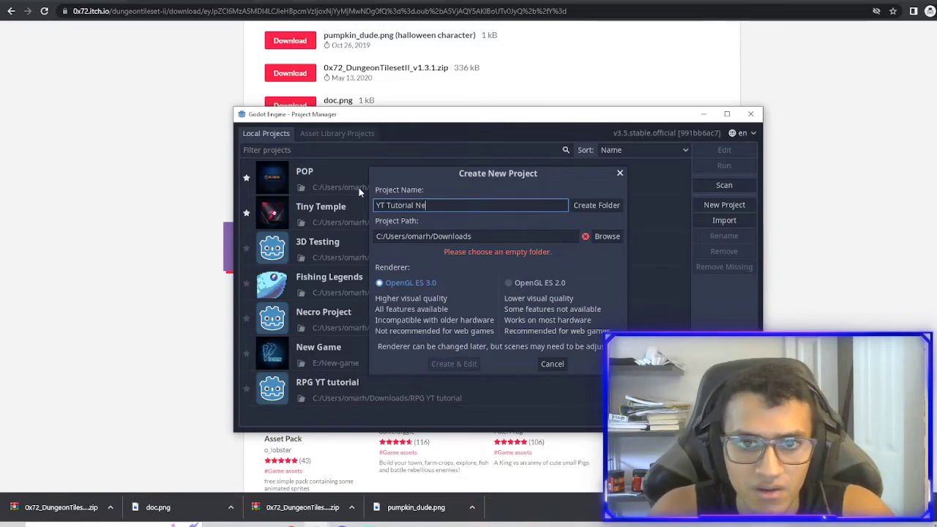
type("cromancer")
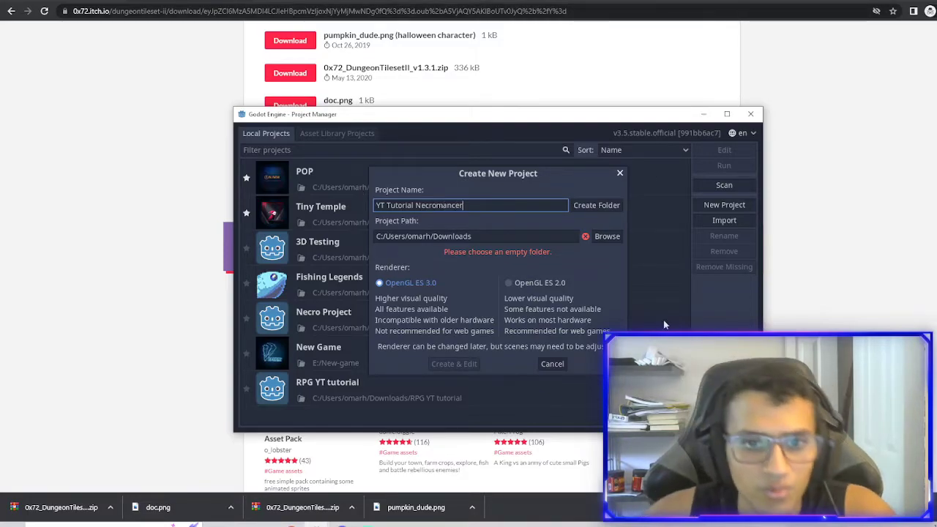
left_click(587, 207)
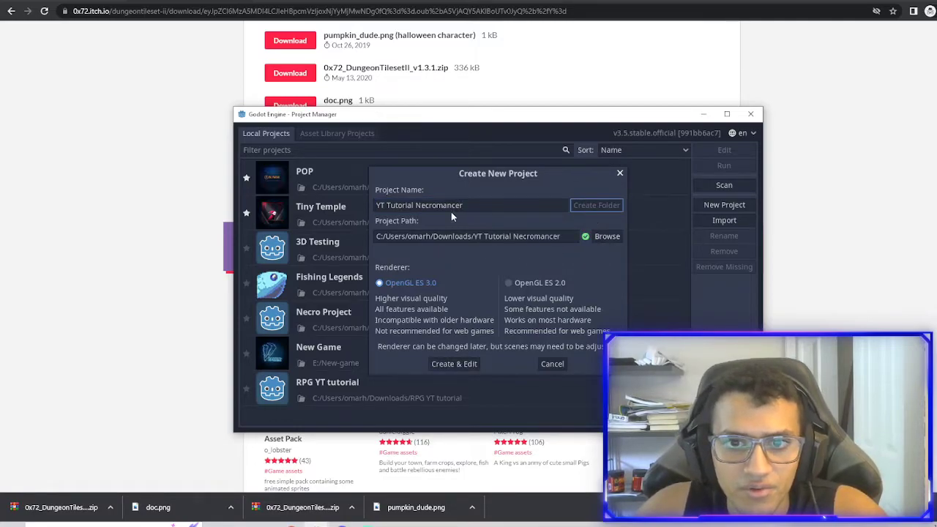
left_click(510, 282)
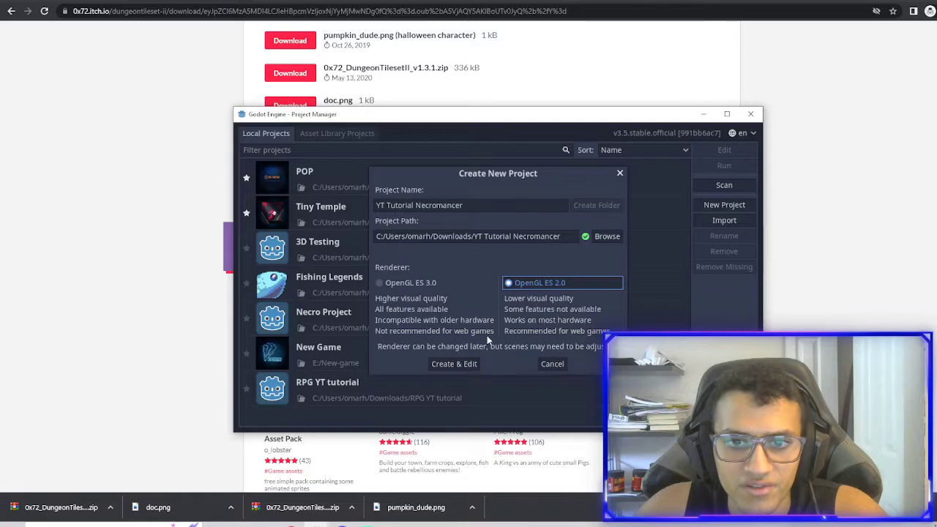
left_click(453, 364)
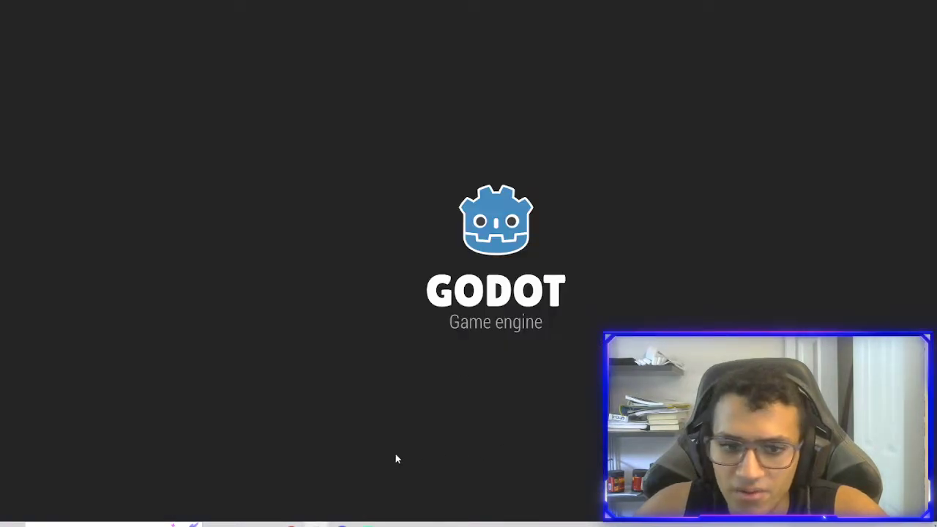
Return to the Godot editor, switch to the 2D workspace, and show the Import panel.
key("alt+Tab")
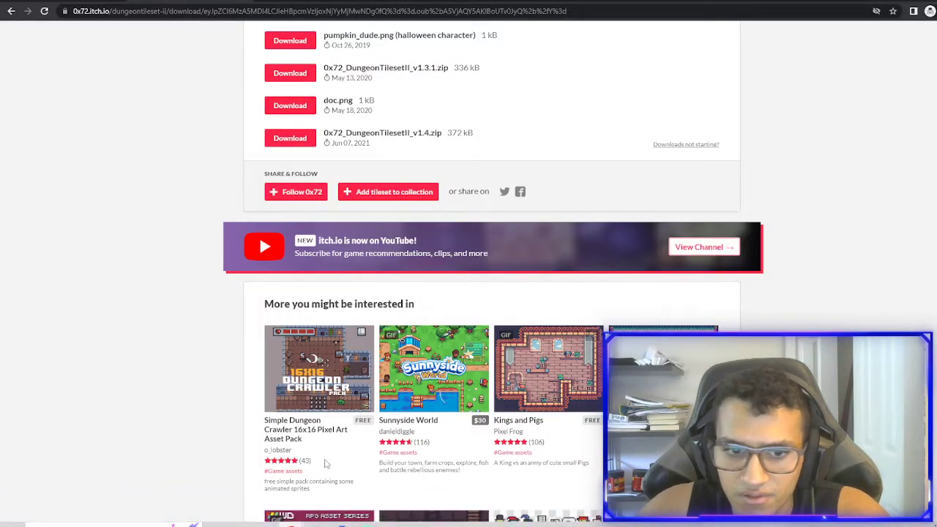
mouse_move(320, 518)
left_click(364, 480)
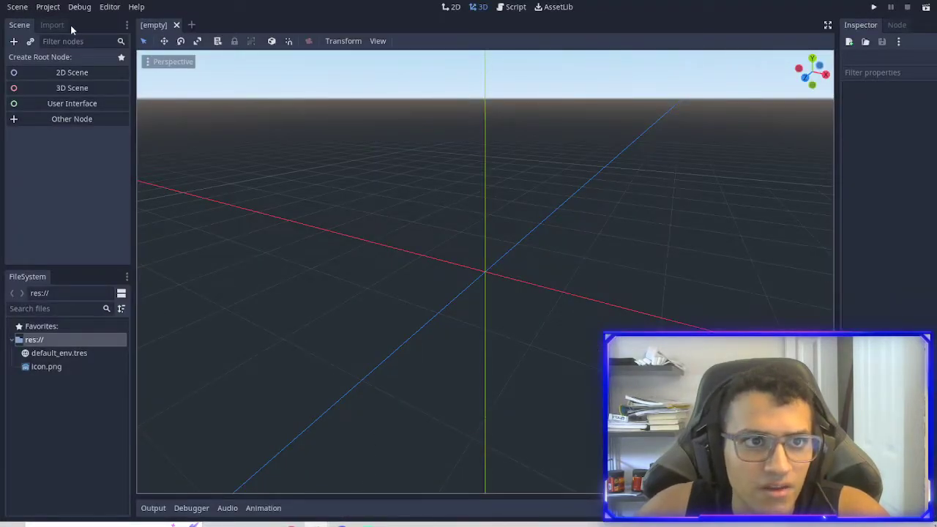
left_click(452, 9)
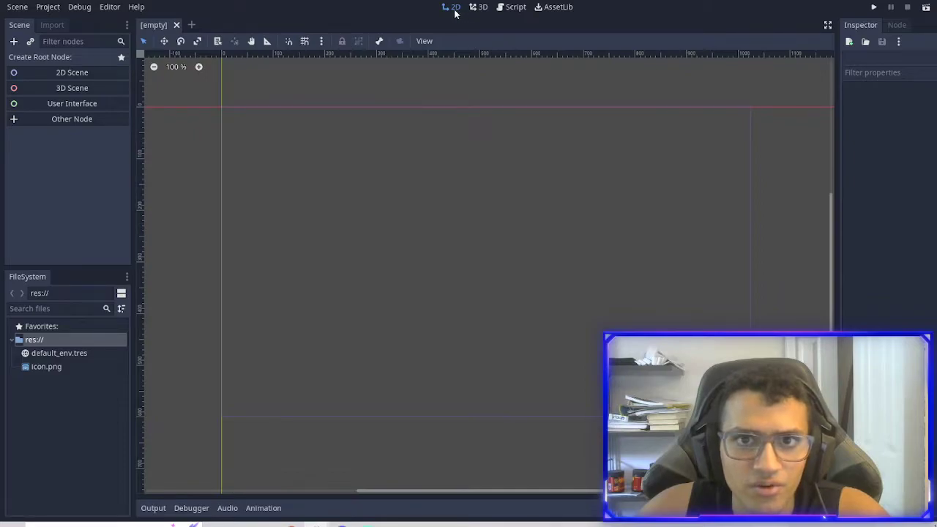
scroll(252, 159, "down", 1)
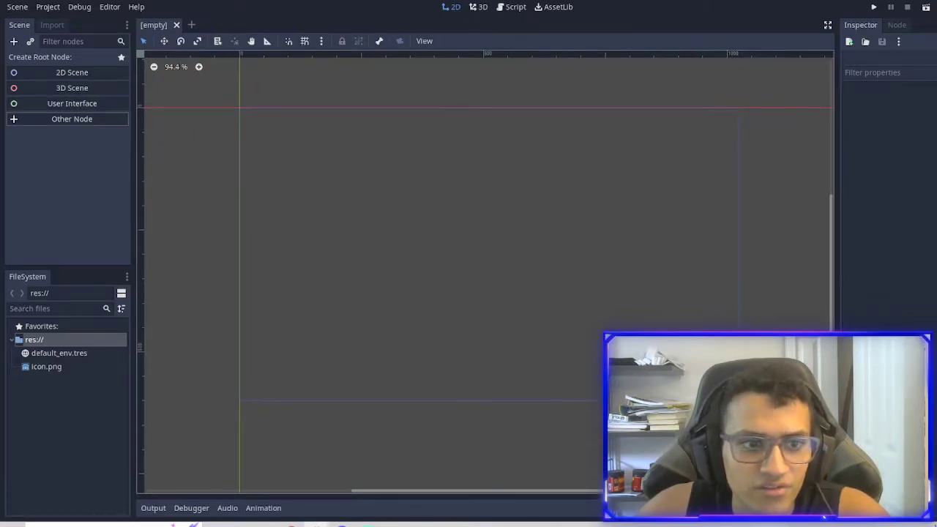
left_click(51, 26)
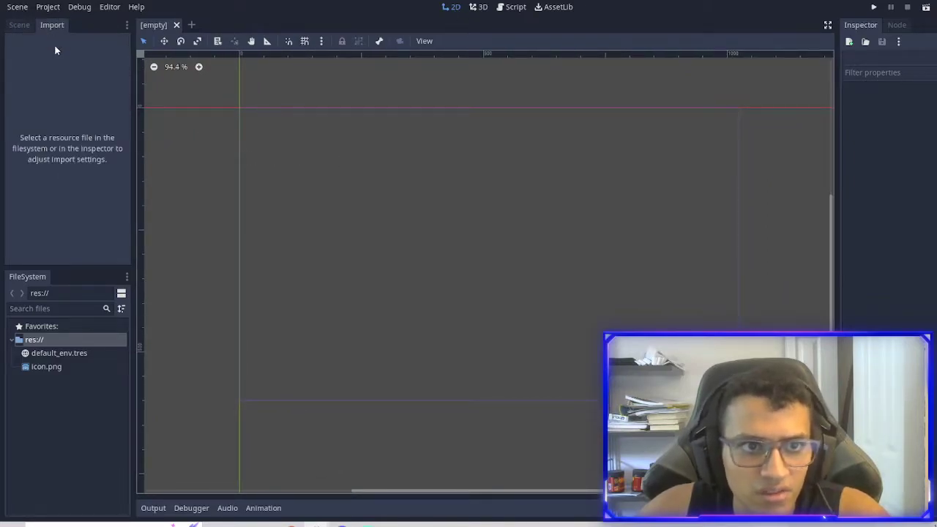
Drag icon.png onto the canvas as an Icon sprite.
left_click(50, 369)
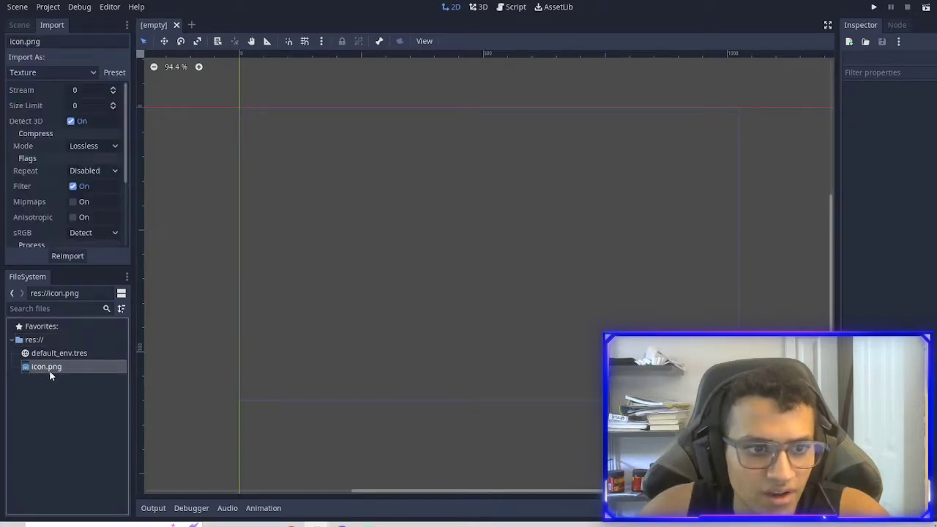
left_click_drag(46, 369, 454, 218)
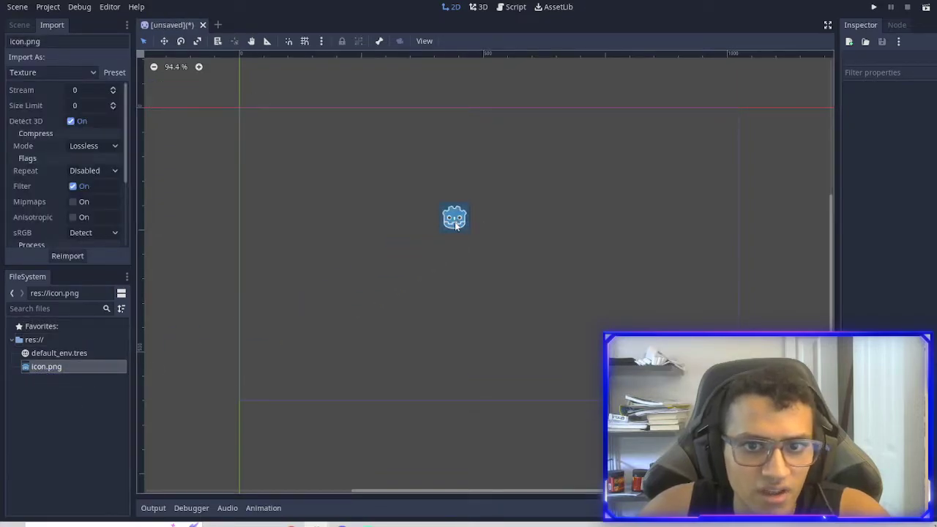
scroll(454, 217, "up", 10)
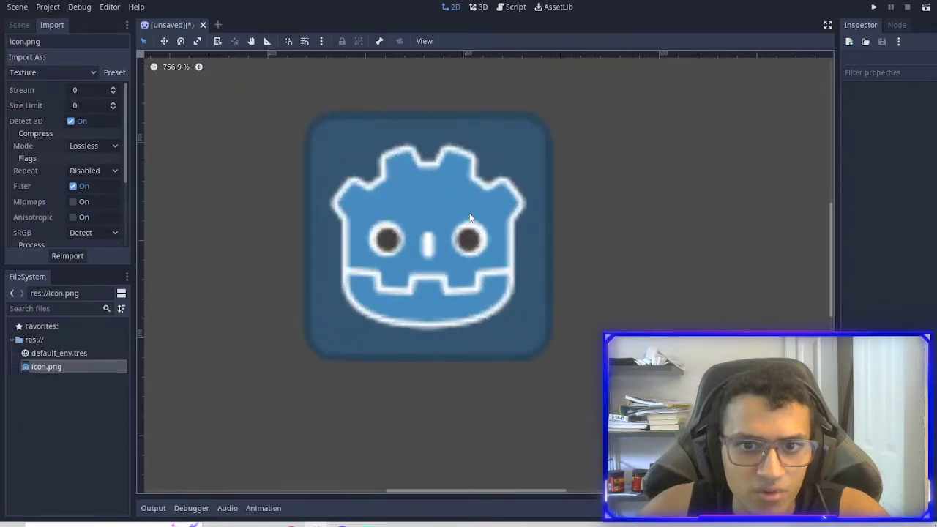
scroll(468, 218, "up", 10)
scroll(468, 220, "down", 1)
scroll(581, 278, "down", 2)
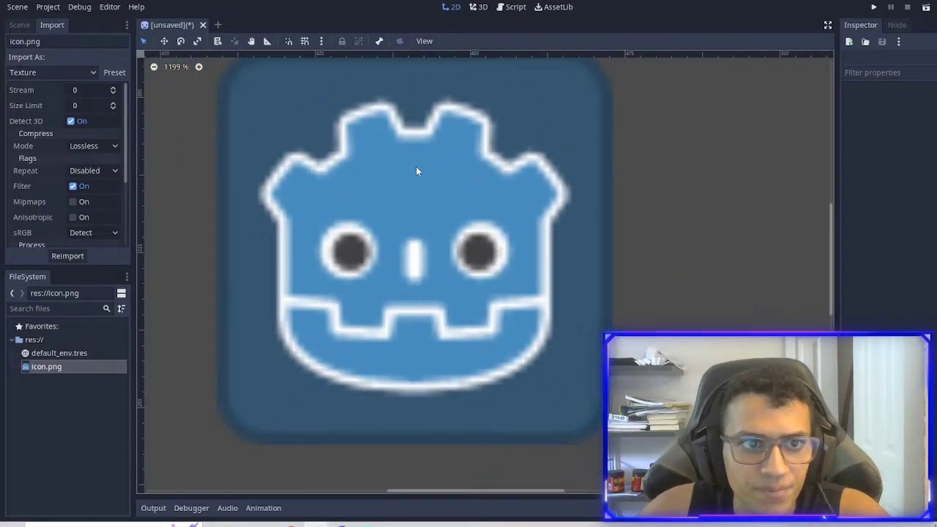
Reimport icon.png with the 2D Pixel preset and make it the default for textures.
left_click(114, 72)
left_click(118, 111)
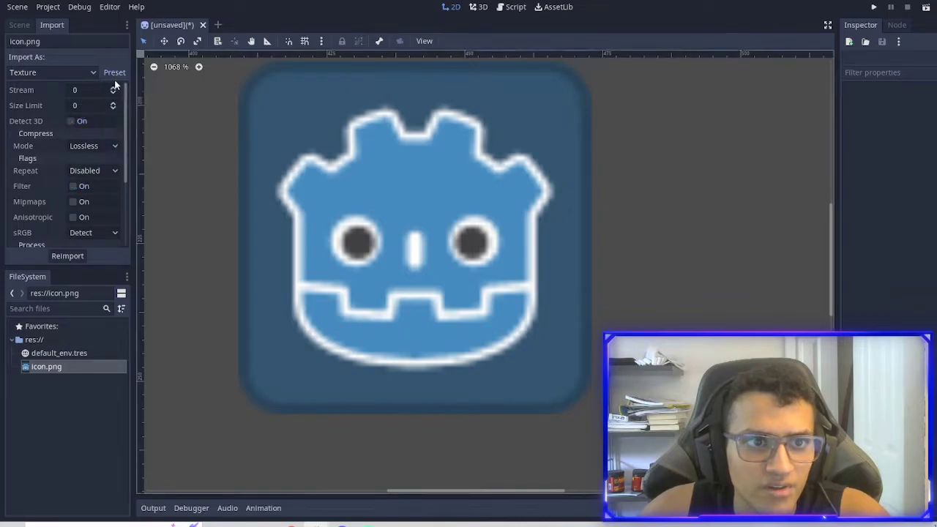
left_click(114, 73)
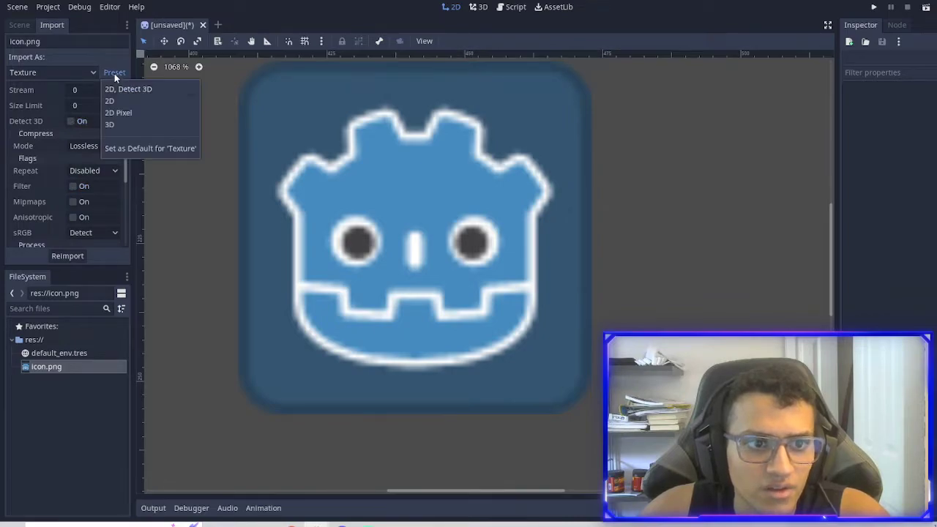
left_click(162, 148)
left_click(67, 256)
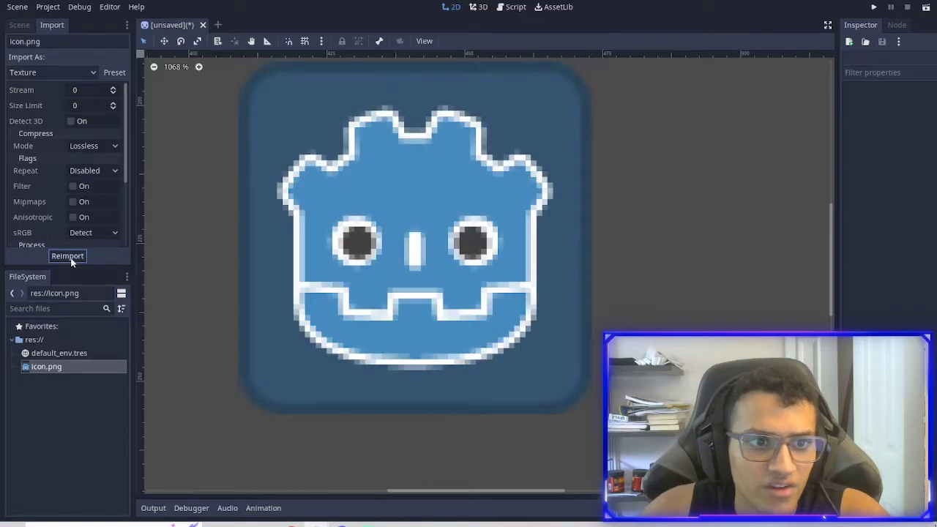
Zoom in on the pixelated icon sprite, then switch to the extracted tileset folder.
scroll(410, 256, "down", 3)
scroll(434, 257, "up", 3)
left_click(434, 258)
scroll(434, 257, "up", 4)
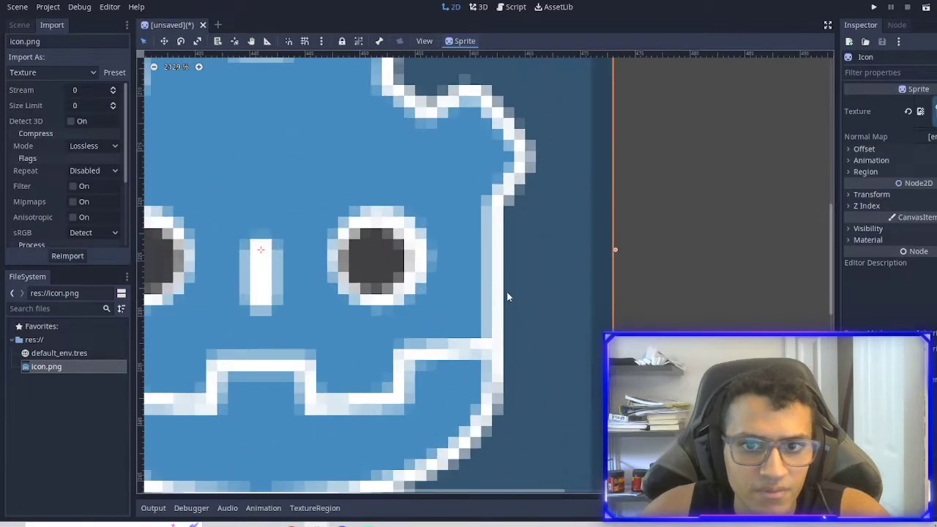
scroll(434, 257, "up", 2)
middle_click_drag(347, 234, 480, 233)
scroll(529, 247, "up", 3)
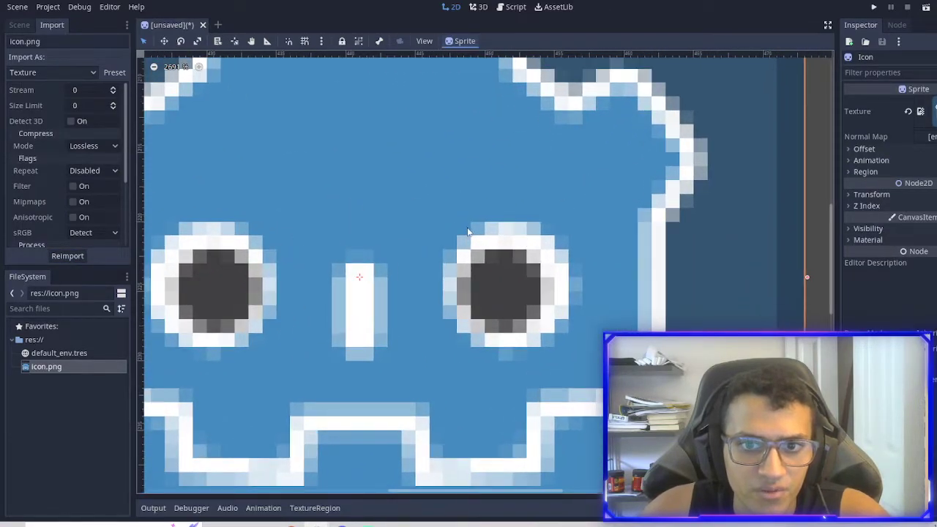
scroll(469, 231, "down", 3)
scroll(458, 219, "down", 1)
scroll(481, 212, "down", 4)
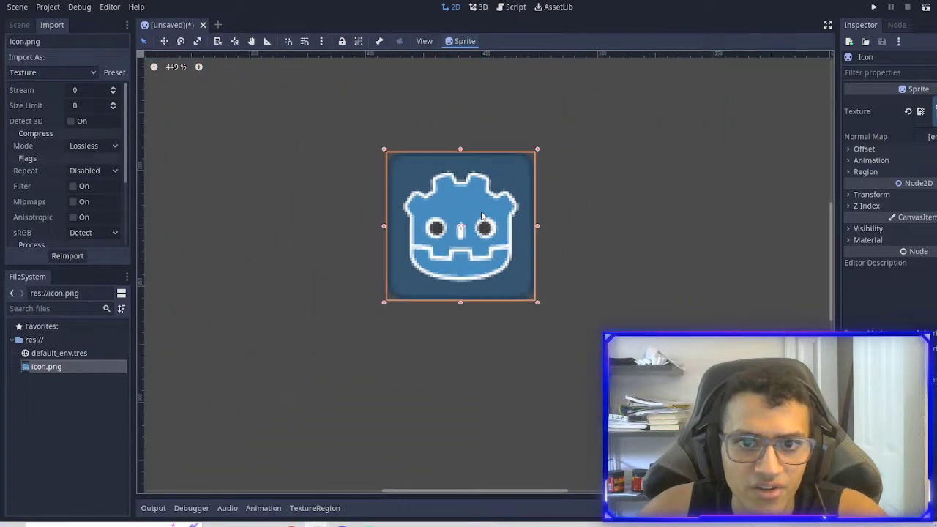
scroll(481, 214, "down", 4)
scroll(482, 214, "up", 10)
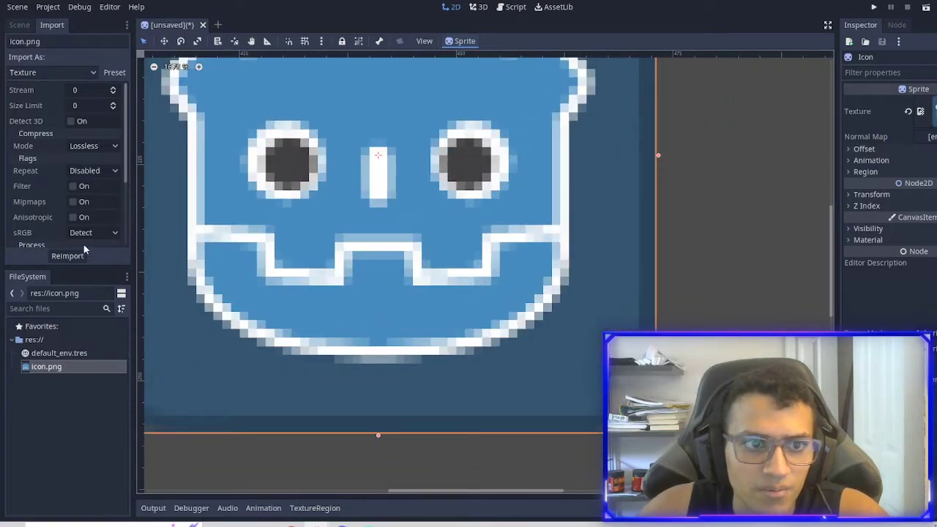
scroll(338, 317, "down", 3)
scroll(338, 317, "down", 1)
left_click(75, 339)
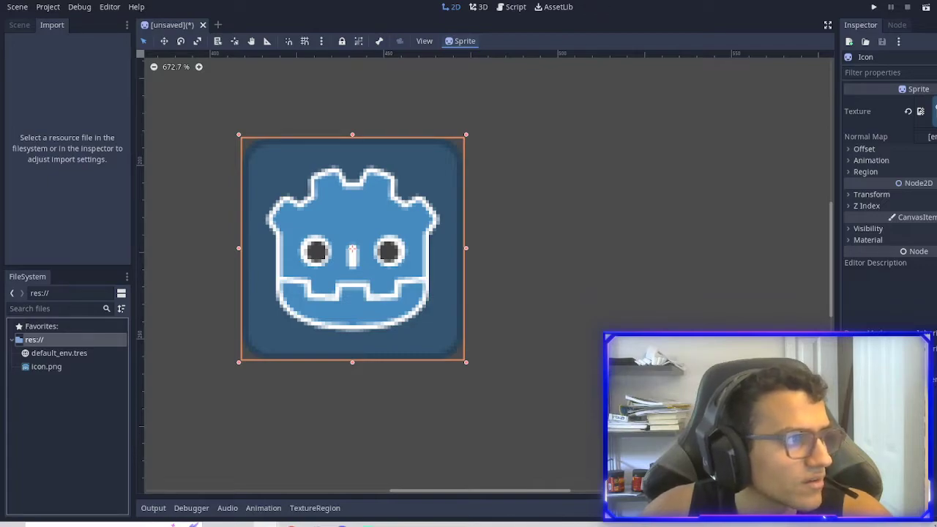
key("alt+Tab")
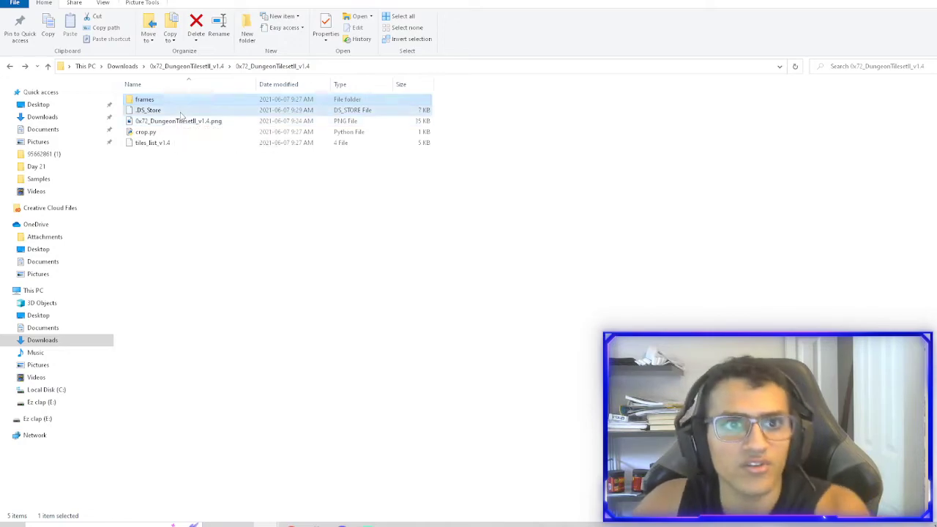
Delete .DS_Store, tiles_list_v1.4 and crop.py from the tileset folder.
left_click(180, 112)
key("Delete")
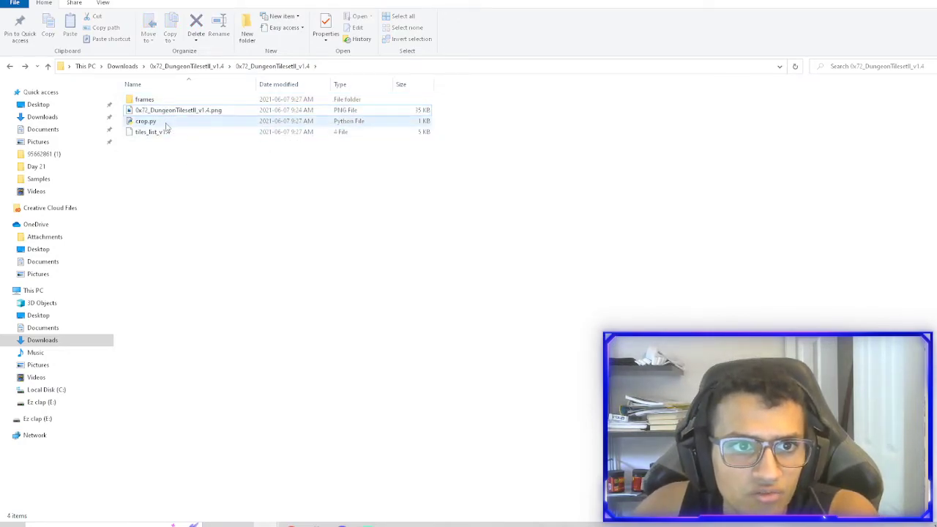
left_click(165, 123)
left_click(171, 133)
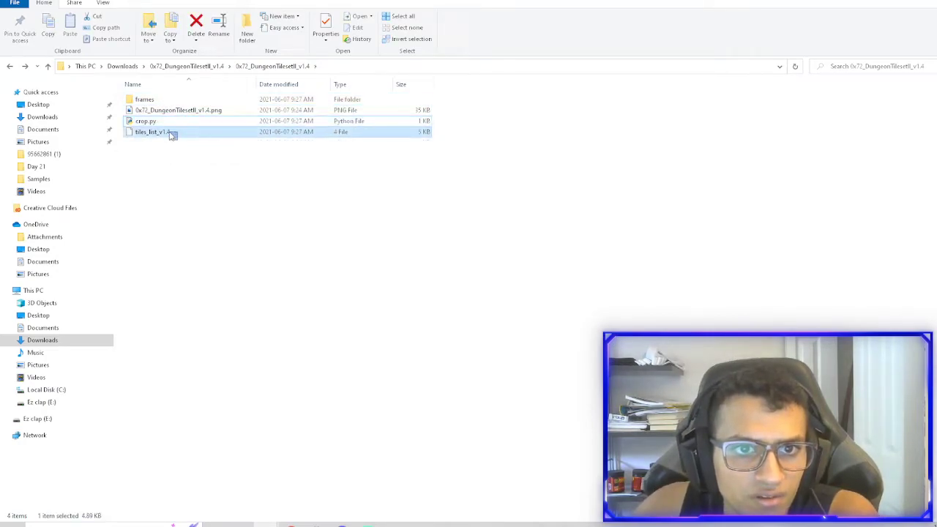
key("Delete")
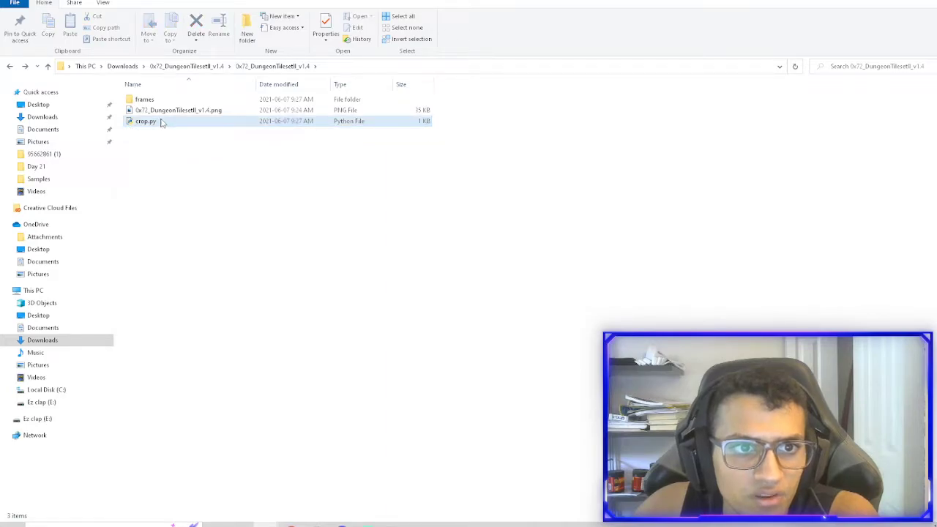
left_click(162, 122)
key("Delete")
Drag the 0x72_DungeonTilesetII_v1 folder into Godot's FileSystem dock.
left_click_drag(203, 126, 241, 96)
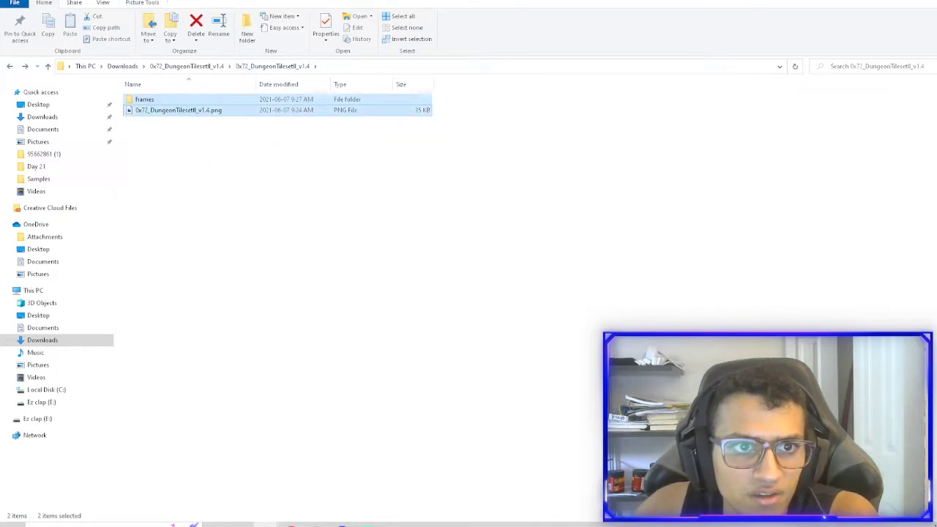
left_click_drag(679, 3, 679, 125)
left_click(628, 209)
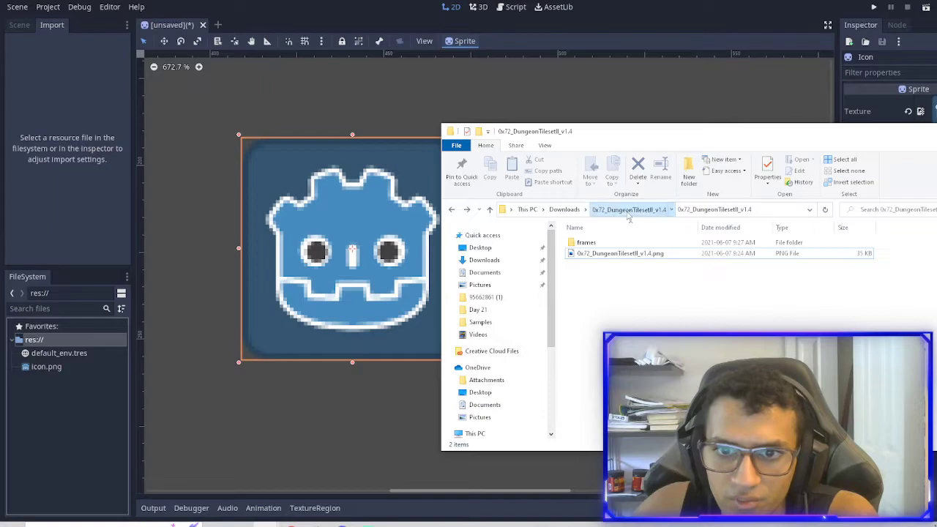
left_click_drag(599, 256, 136, 338)
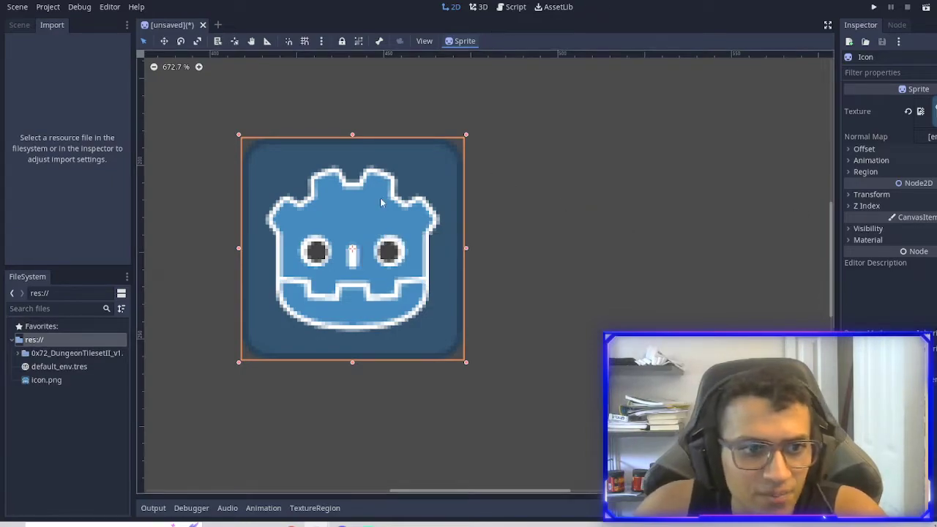
Drop the tileset PNG onto the canvas and look through its import options.
left_click(18, 355)
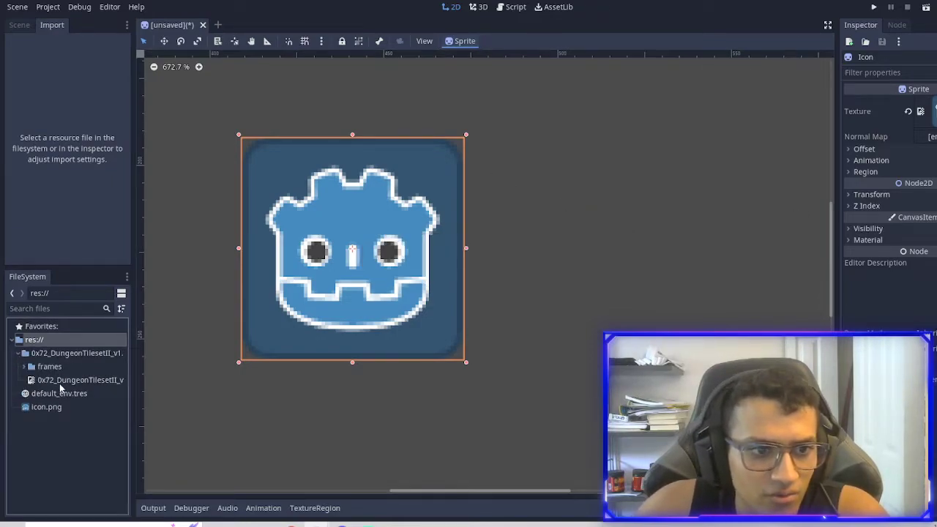
left_click_drag(61, 388, 572, 266)
scroll(578, 268, "up", 5)
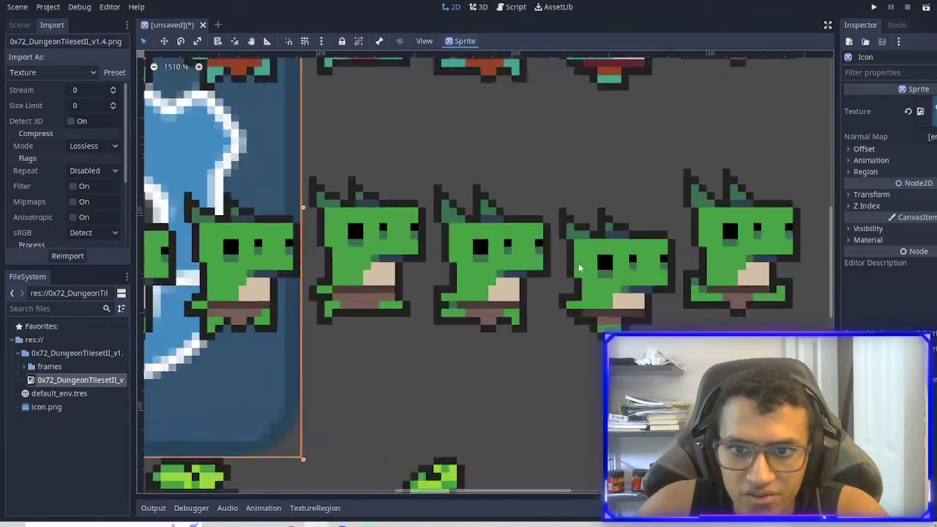
scroll(578, 268, "up", 2)
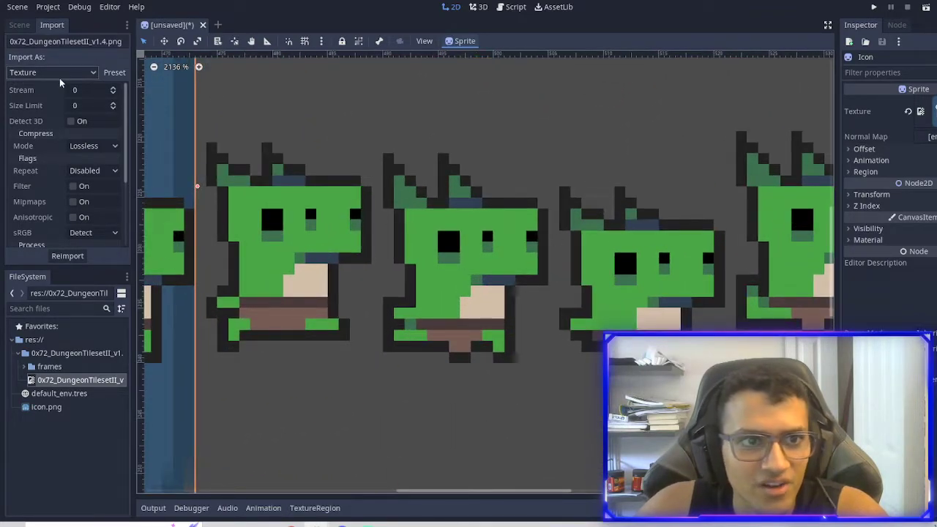
left_click(60, 75)
left_click(129, 80)
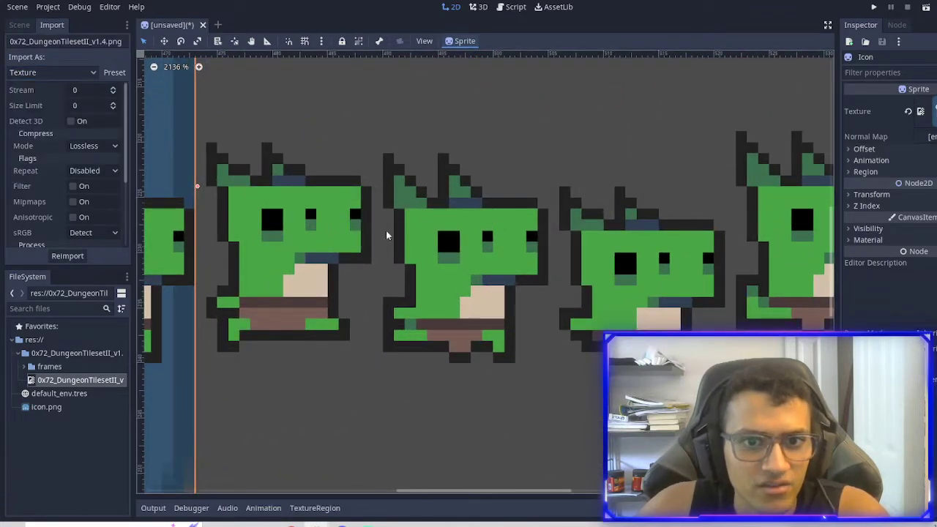
scroll(389, 212, "down", 4)
scroll(396, 245, "down", 4)
scroll(423, 243, "down", 6)
scroll(422, 242, "down", 2)
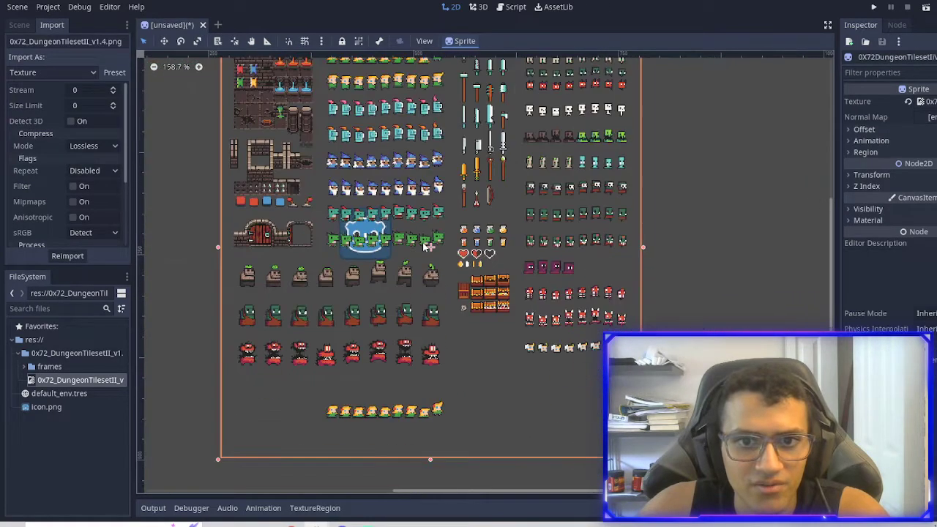
scroll(439, 264, "down", 4)
scroll(480, 292, "up", 12)
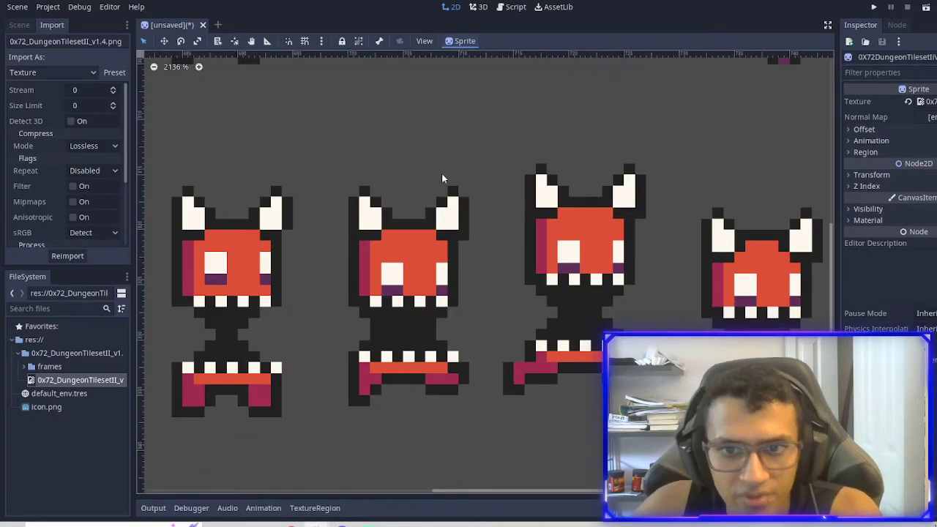
scroll(441, 180, "down", 10)
scroll(479, 256, "down", 1)
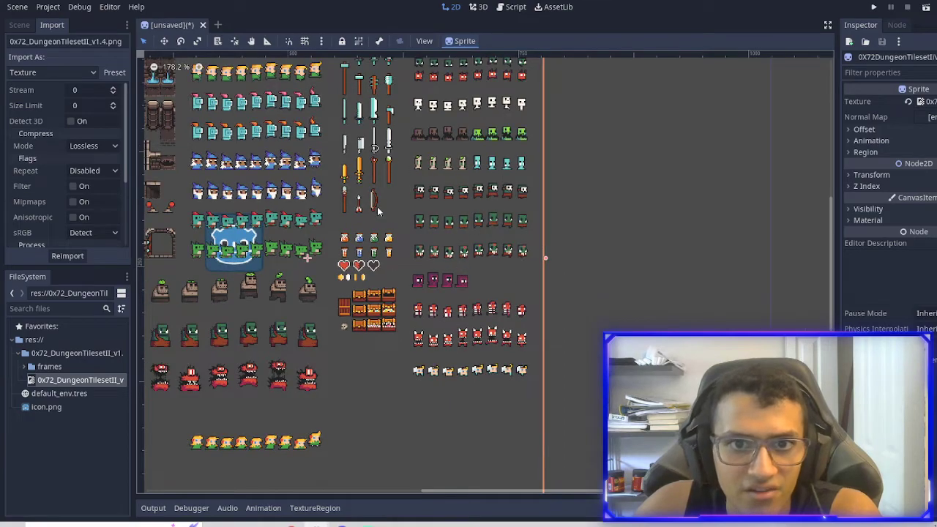
scroll(534, 170, "down", 1)
scroll(541, 219, "down", 1)
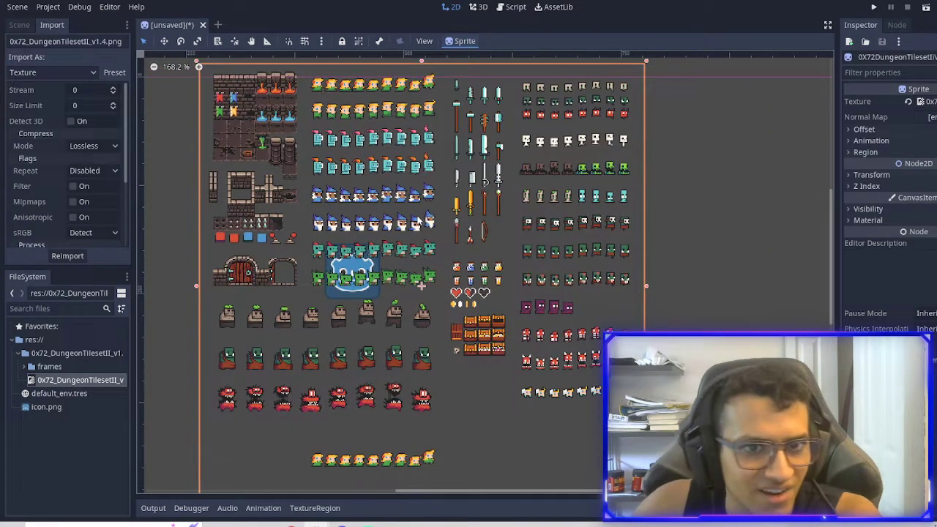
scroll(549, 263, "up", 2)
Delete the tileset sprite node, confirming the prompt.
key("Delete")
left_click(462, 266)
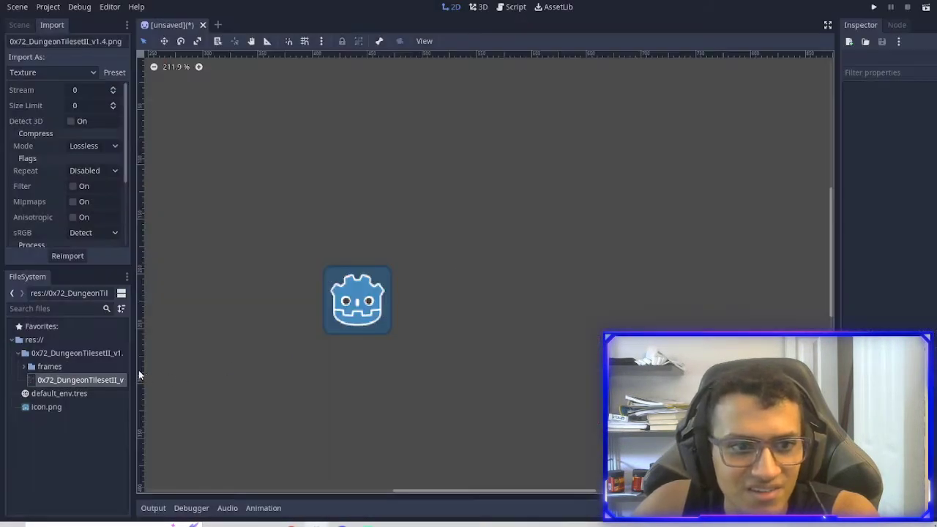
scroll(202, 276, "down", 2)
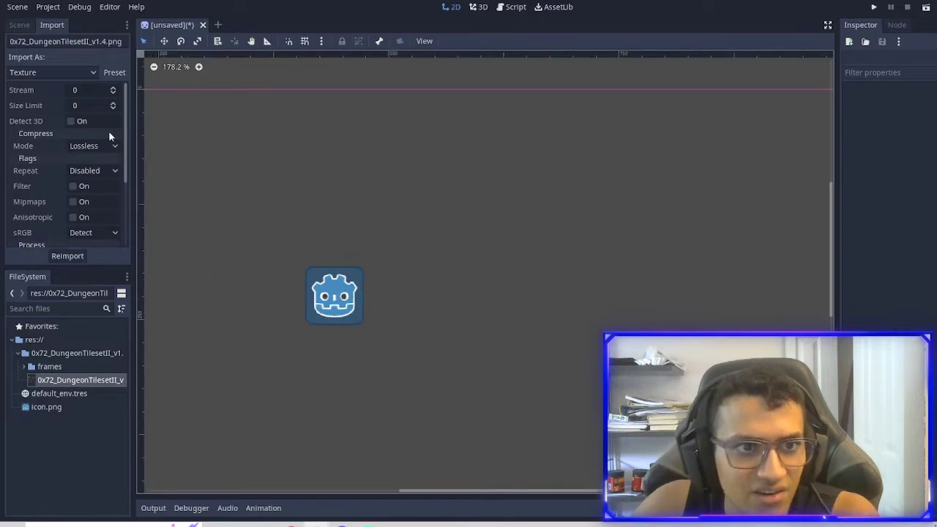
scroll(108, 130, "down", 2)
scroll(91, 161, "down", 3)
scroll(86, 167, "up", 3)
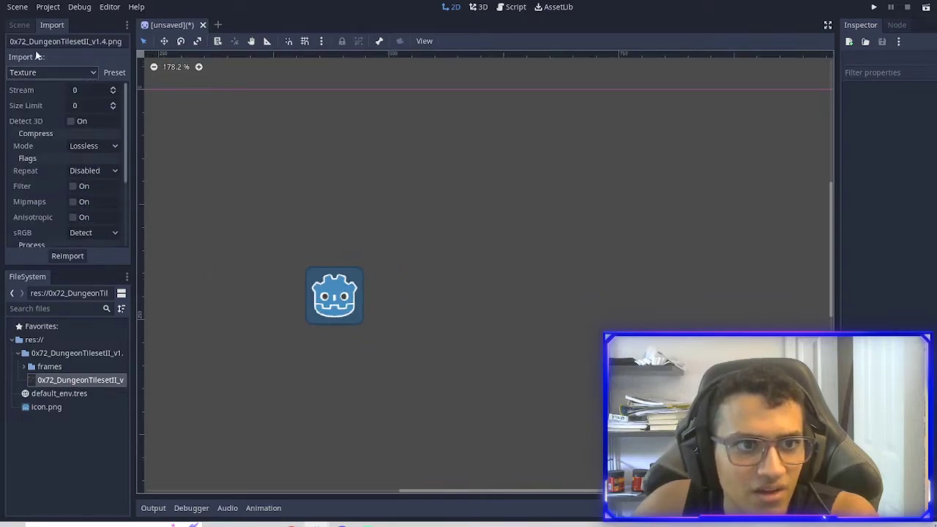
Delete the Icon root node from the scene tree, confirming the deletion.
left_click(26, 28)
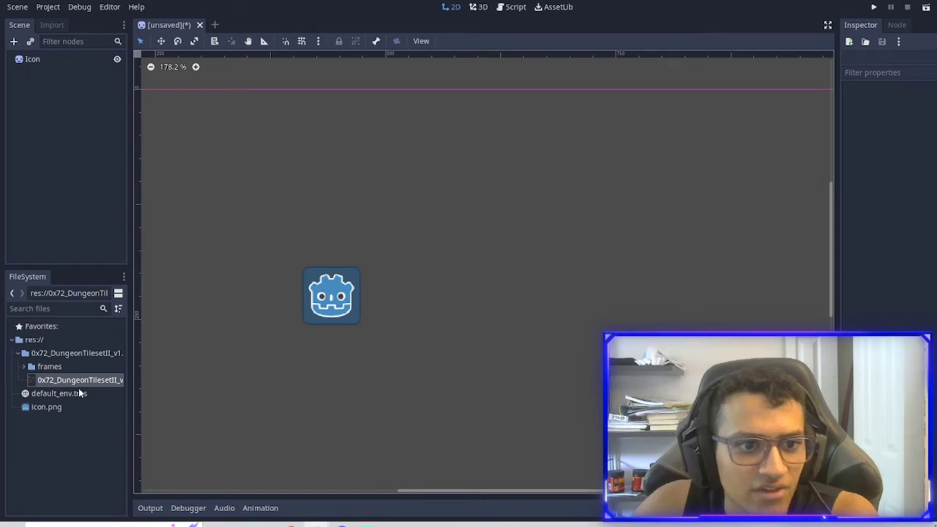
left_click(339, 306)
key("Delete")
key("Return")
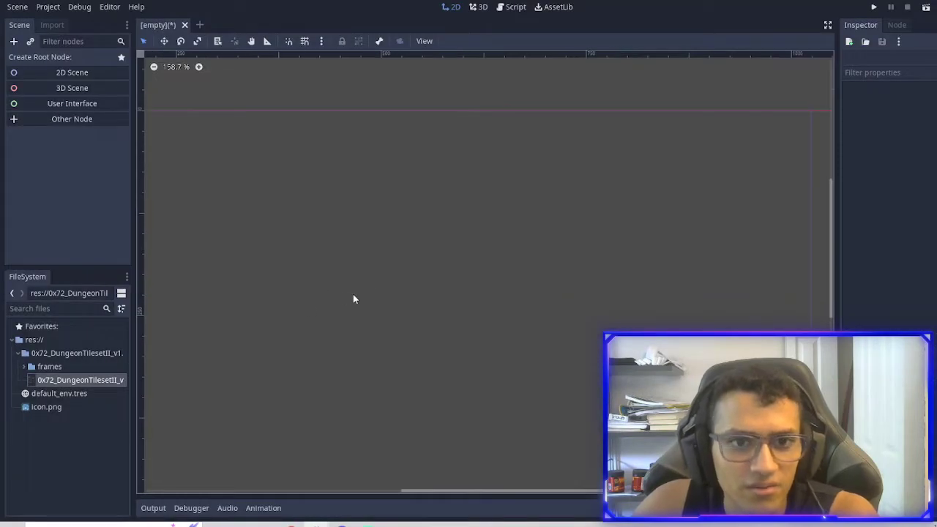
scroll(483, 240, "down", 7)
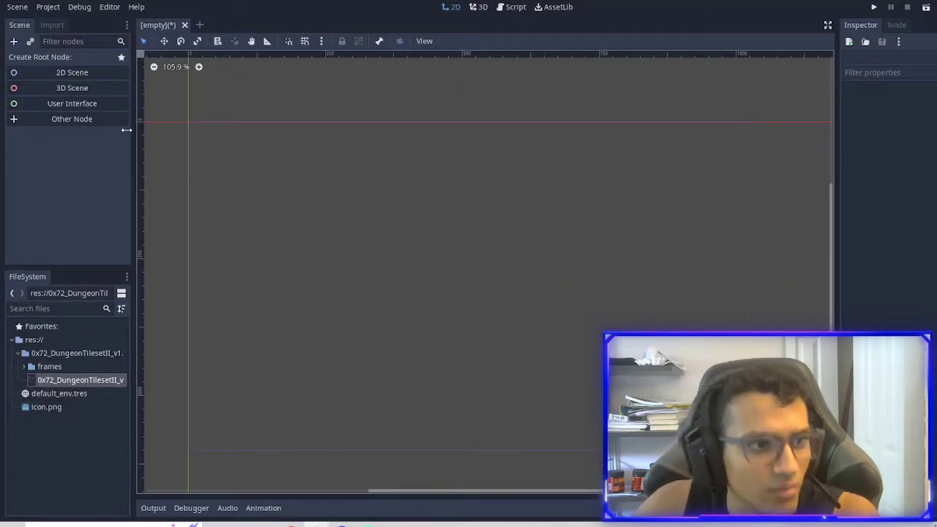
left_click(51, 7)
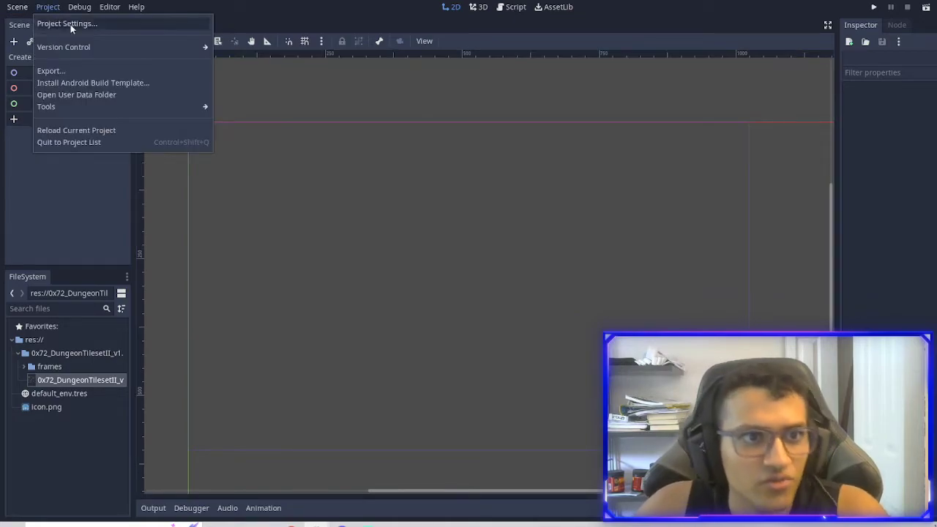
left_click(70, 24)
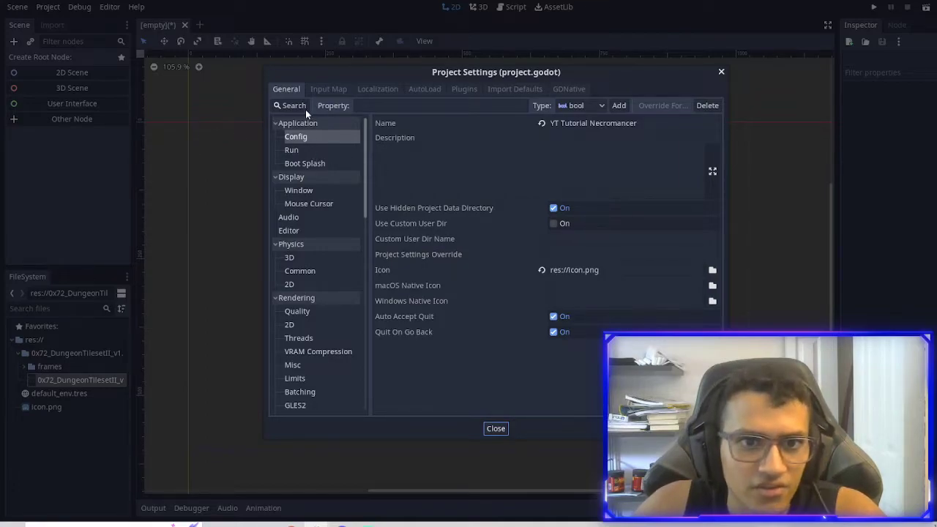
scroll(328, 258, "down", 3)
scroll(327, 257, "down", 2)
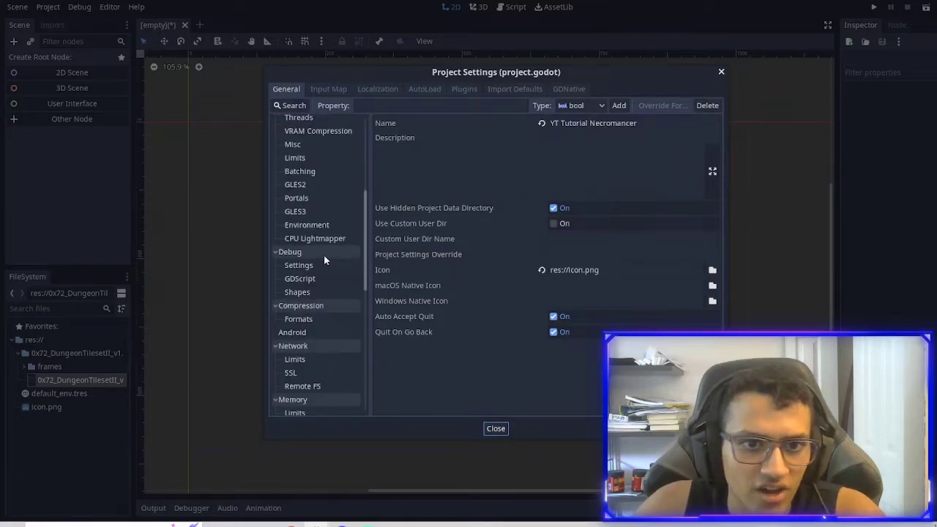
scroll(323, 255, "down", 3)
scroll(316, 259, "down", 3)
scroll(312, 194, "up", 12)
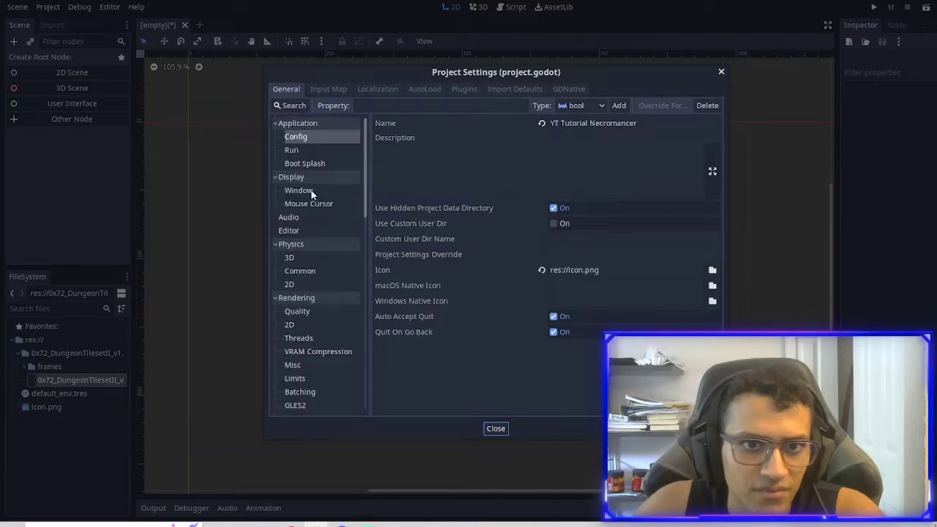
left_click(290, 105)
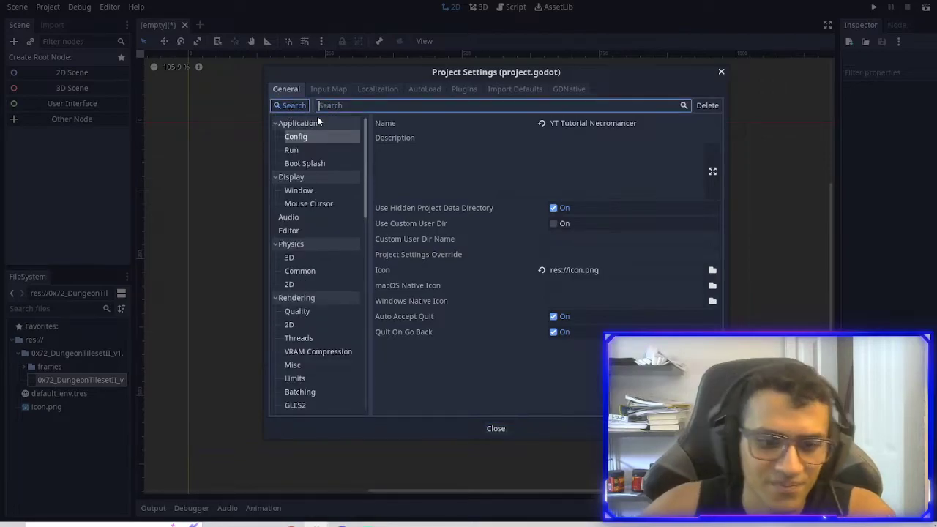
type("windo")
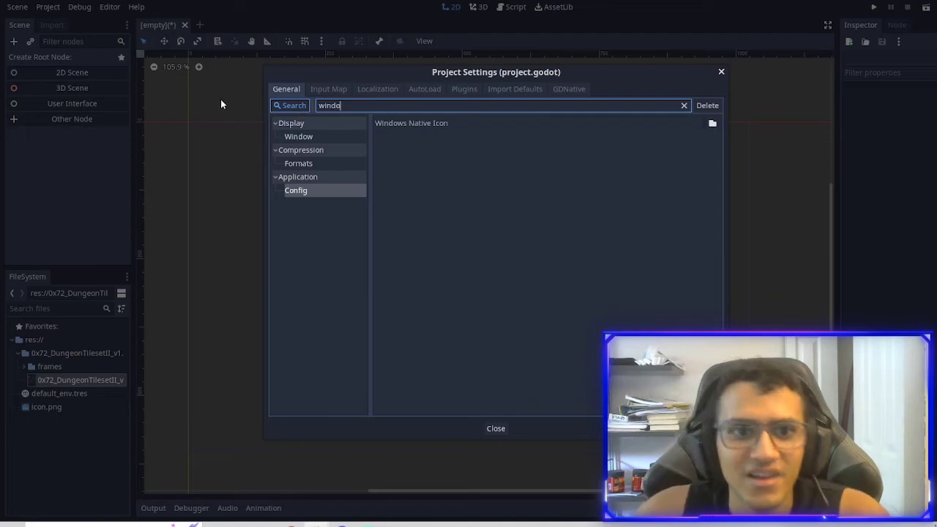
left_click(298, 136)
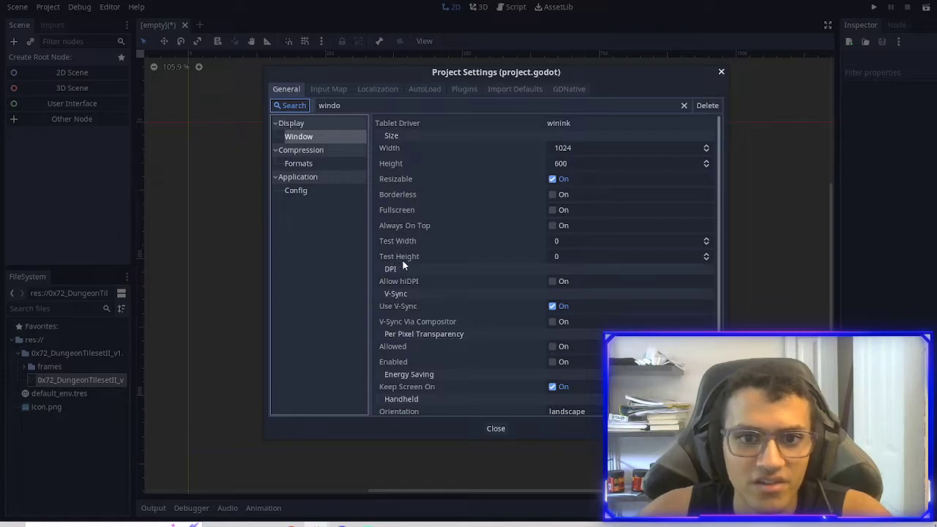
left_click(582, 147)
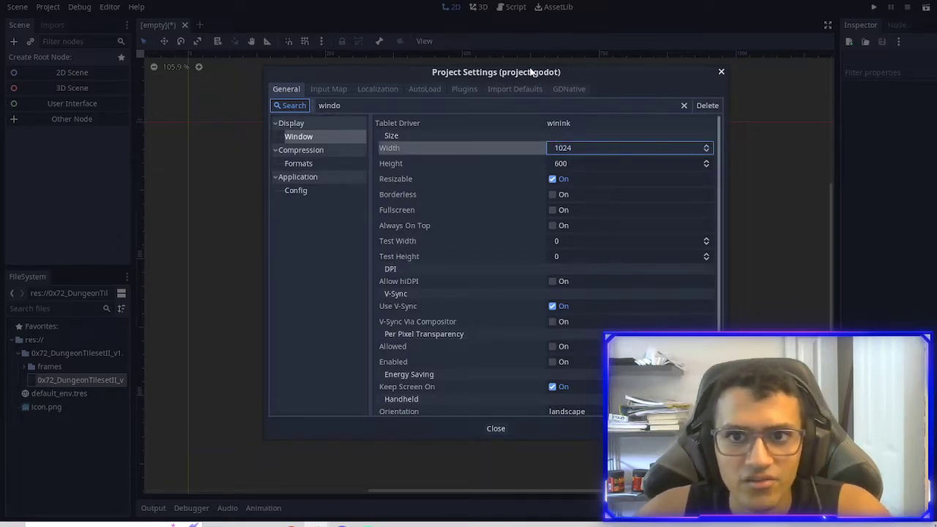
left_click_drag(445, 85, 735, 140)
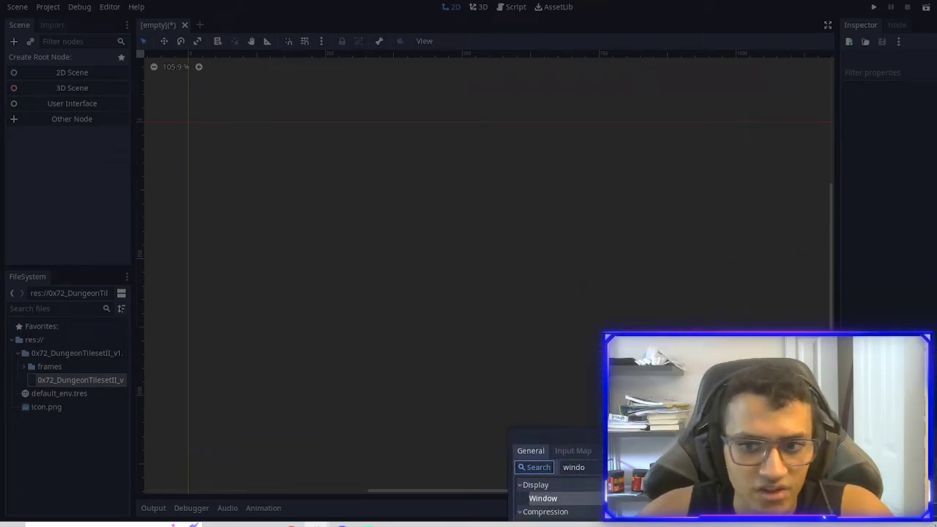
key("Escape")
Undo the dropped tileset sprite, create a Node2D root renamed World, and save World.tscn.
left_click_drag(90, 380, 345, 261)
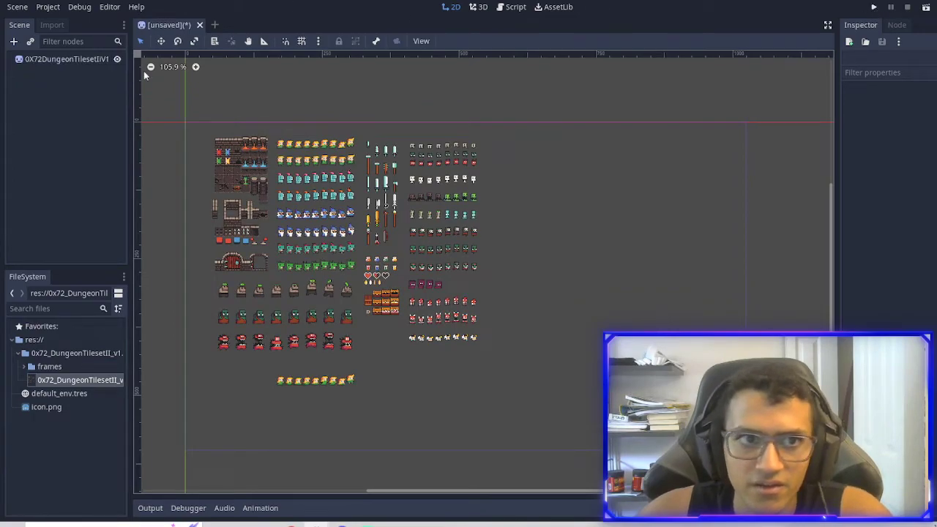
key("ctrl+z")
left_click(71, 73)
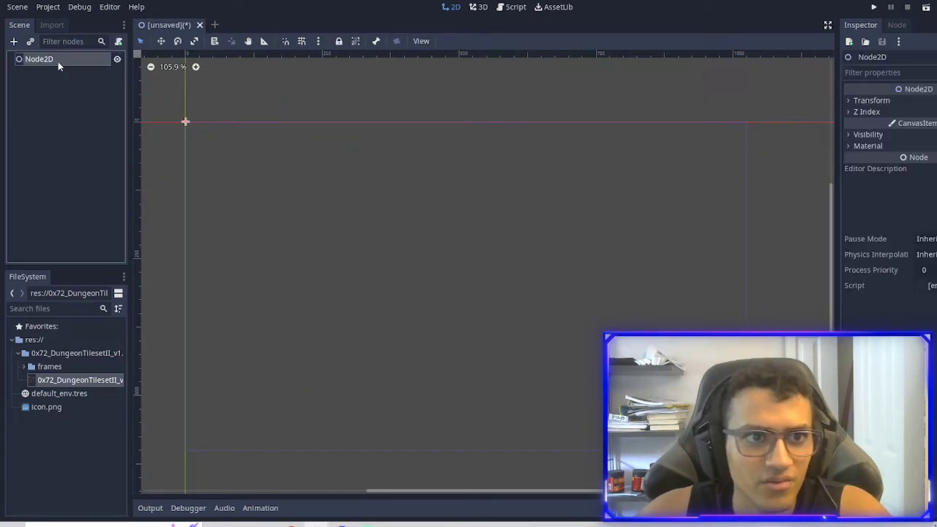
double_click(67, 59)
type("Worlxc")
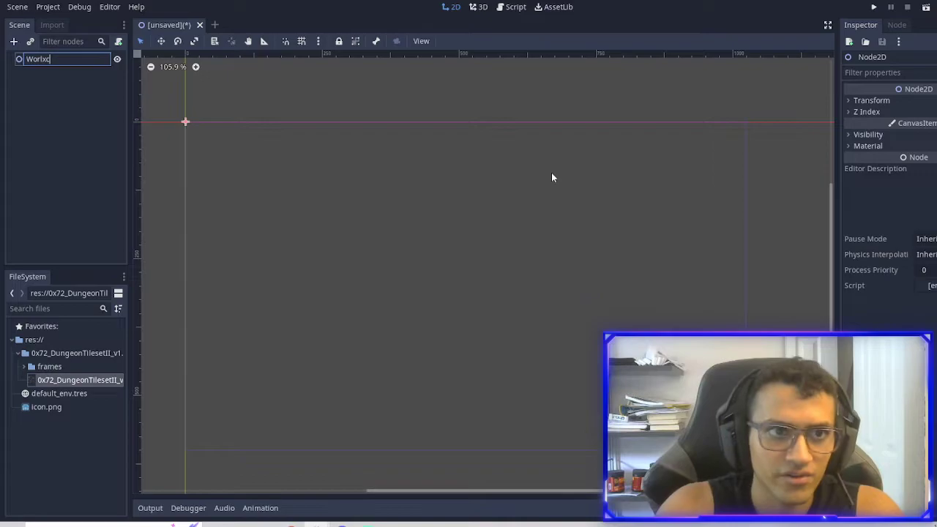
key("BackSpace")
key("BackSpace")
type("d")
key("Return")
key("ctrl+s")
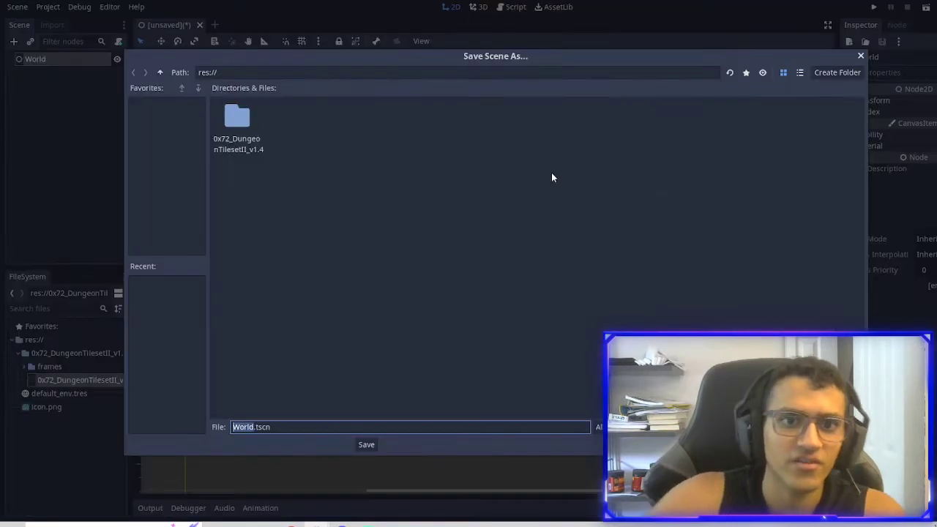
left_click(366, 445)
Run the game with World as main scene, then drop the 0x72 DungeonTileset PNG under World.
key("F5")
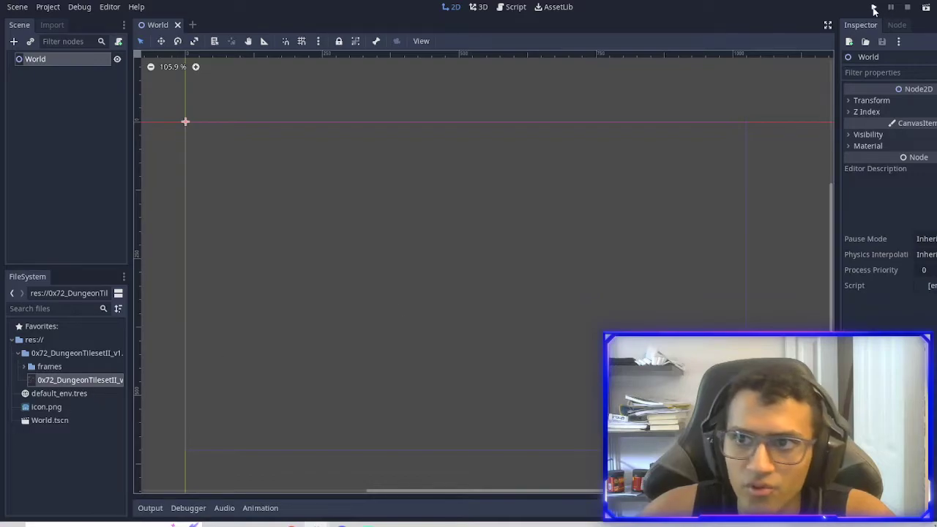
left_click(577, 272)
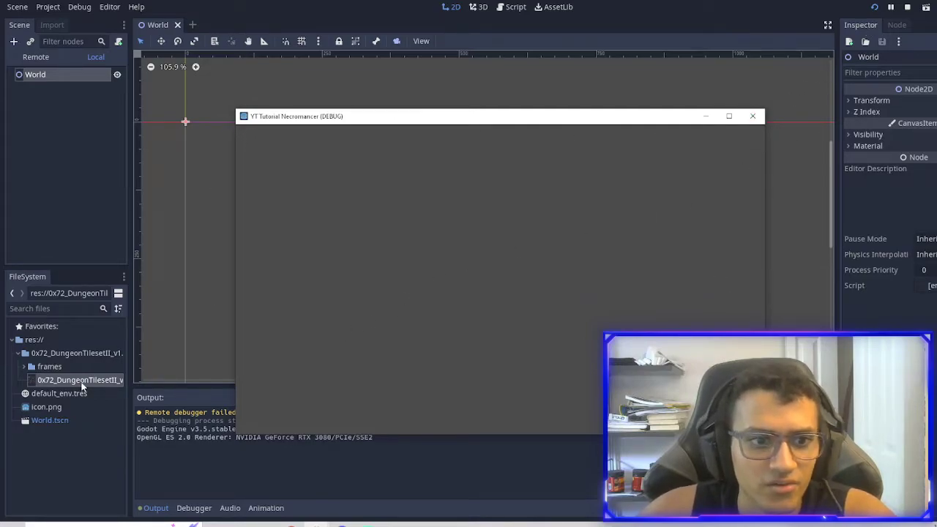
left_click_drag(82, 388, 400, 306)
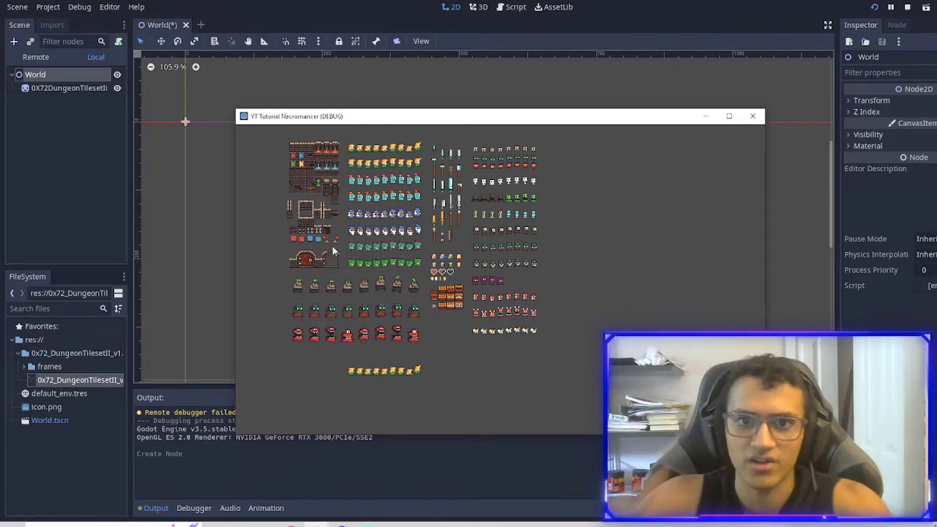
Set the window Test Width to 1024 and Test Height to 600 in Project Settings.
left_click(48, 7)
left_click(71, 23)
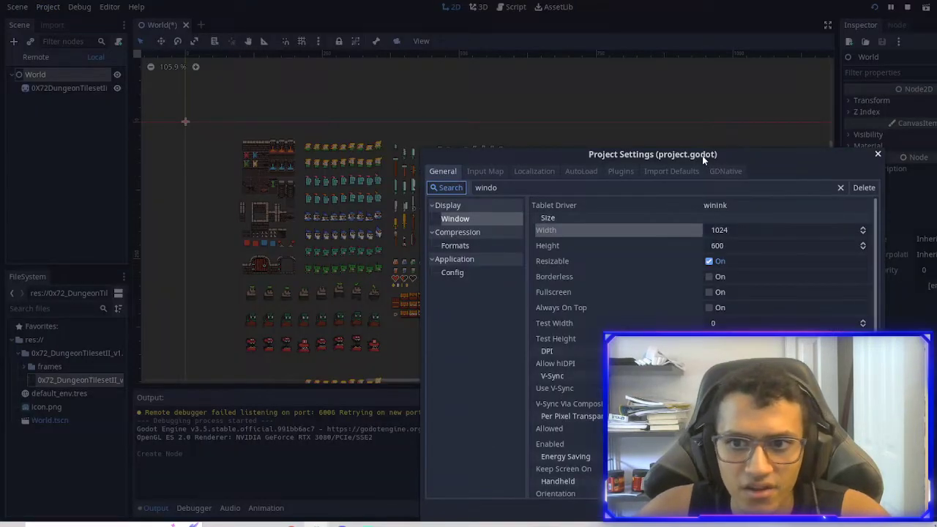
left_click_drag(702, 155, 552, 87)
left_click(601, 160)
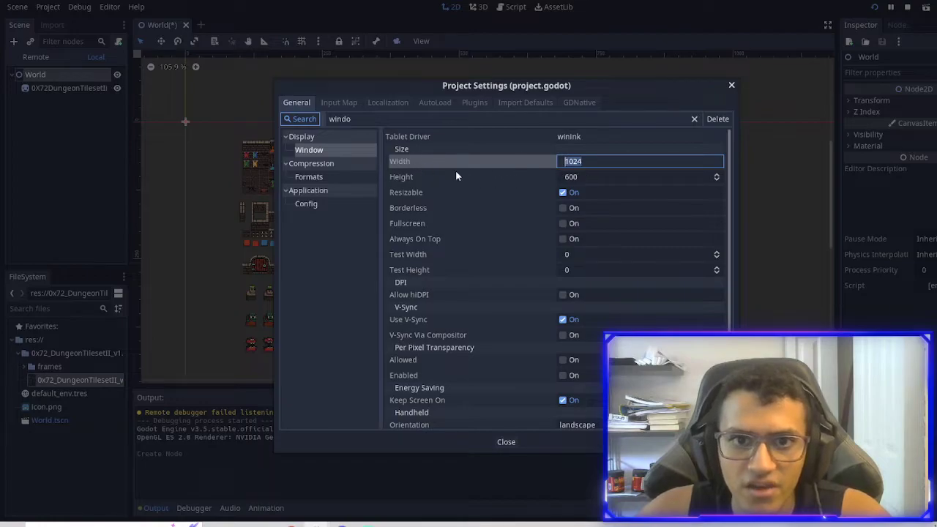
left_click(579, 255)
type("1024")
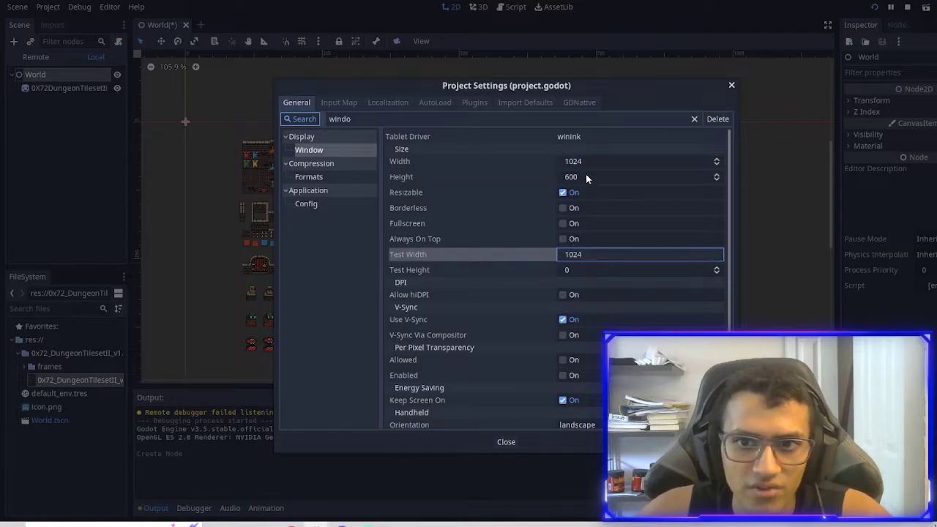
left_click(585, 176)
left_click(579, 270)
type("600")
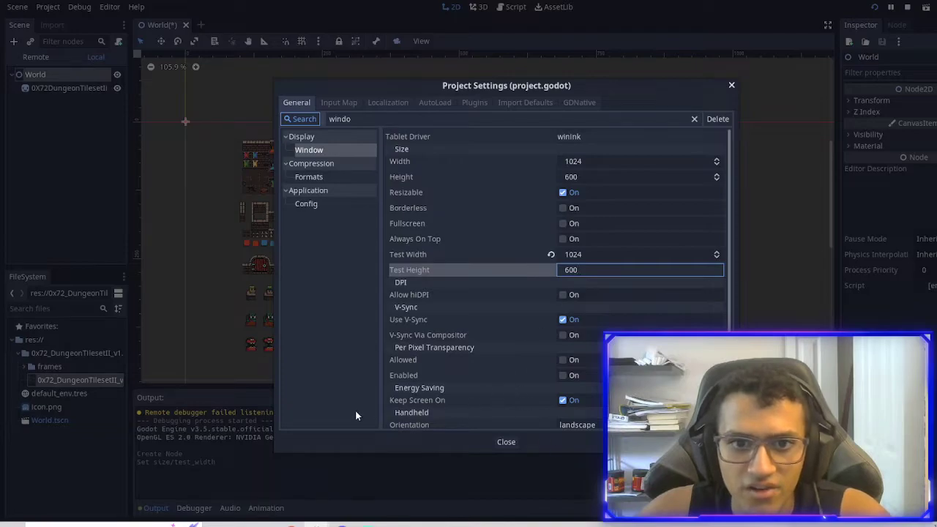
left_click(356, 415)
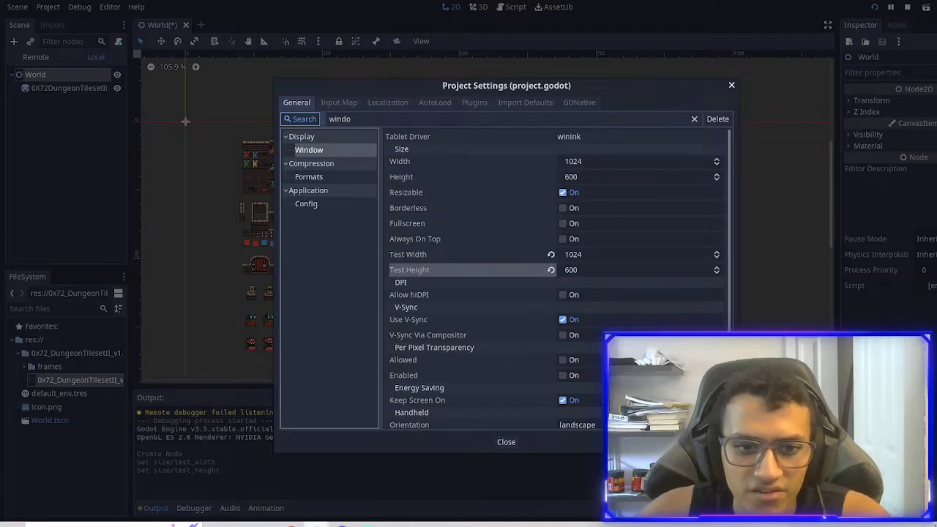
Close the running game and quarter the window size to 1024/4 width and 600/4 height.
mouse_move(430, 521)
left_click(452, 487)
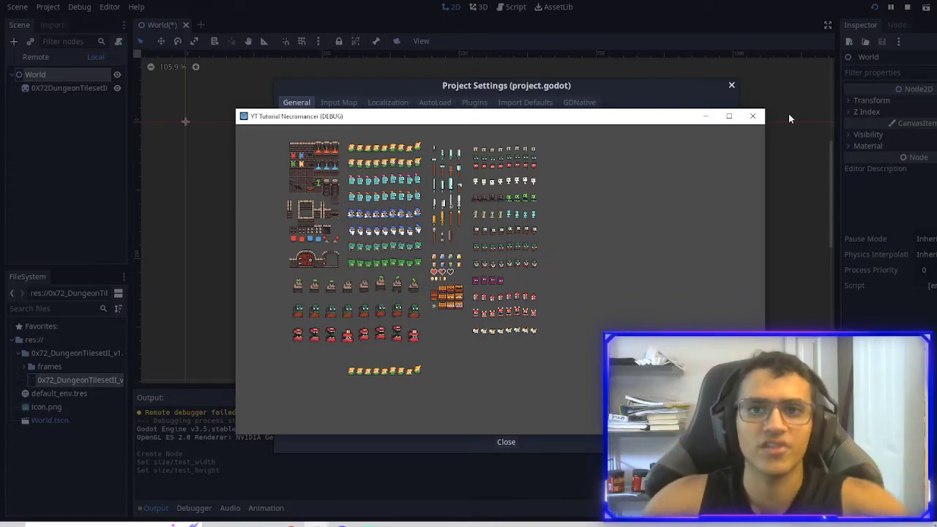
left_click(751, 115)
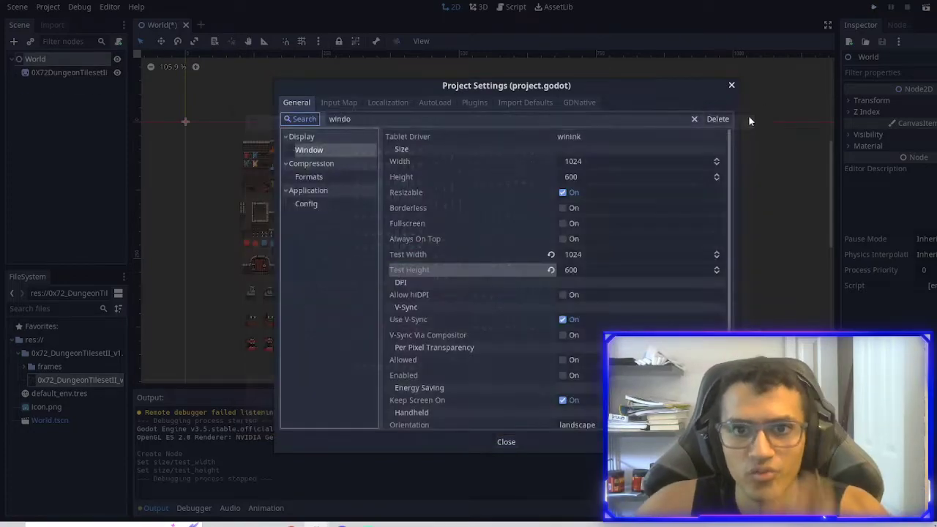
left_click(585, 163)
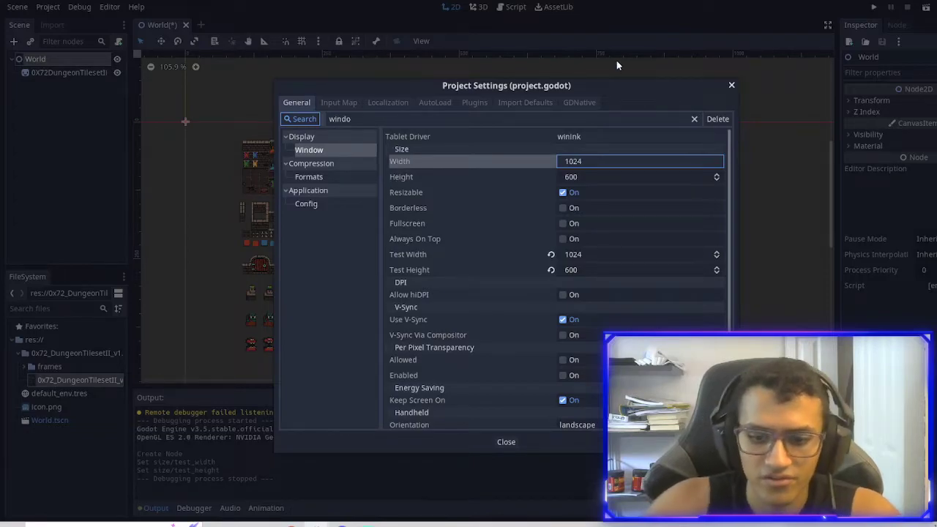
type("/4")
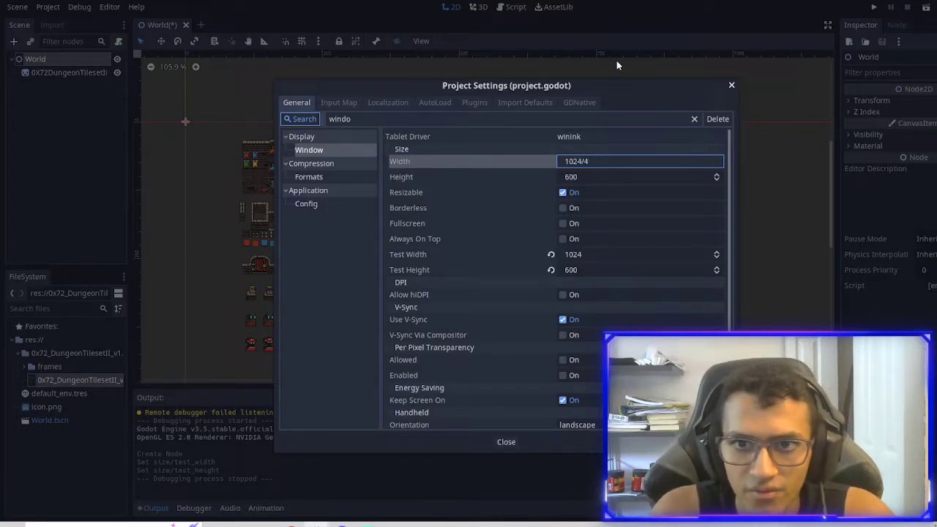
key("Tab")
type("/4")
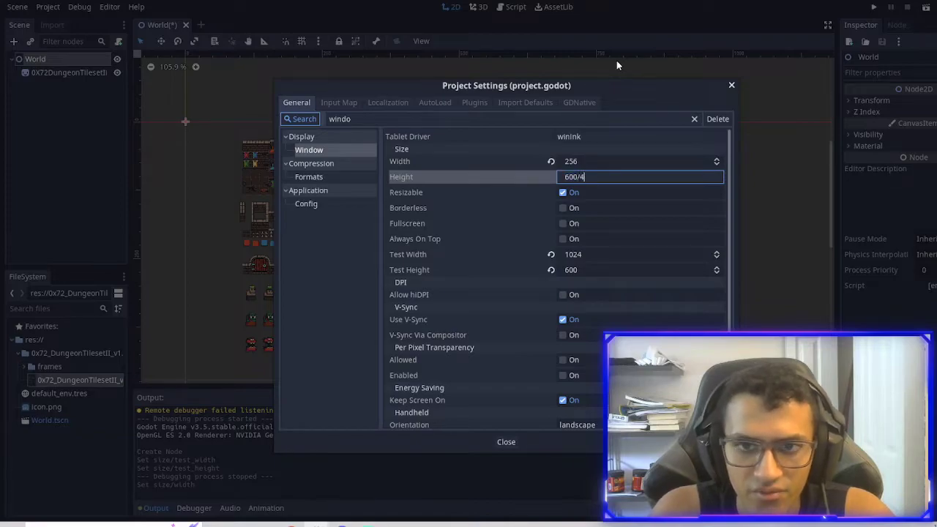
key("Return")
Nudge the tileset sprite up-left to (314, 246), then test-run the game in the smaller window.
left_click(732, 85)
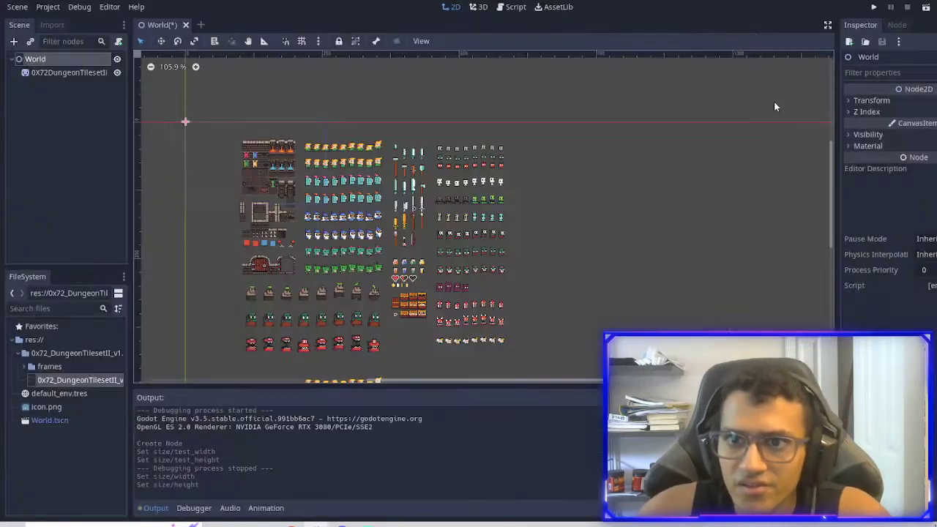
scroll(368, 171, "up", 2)
scroll(368, 171, "up", 3)
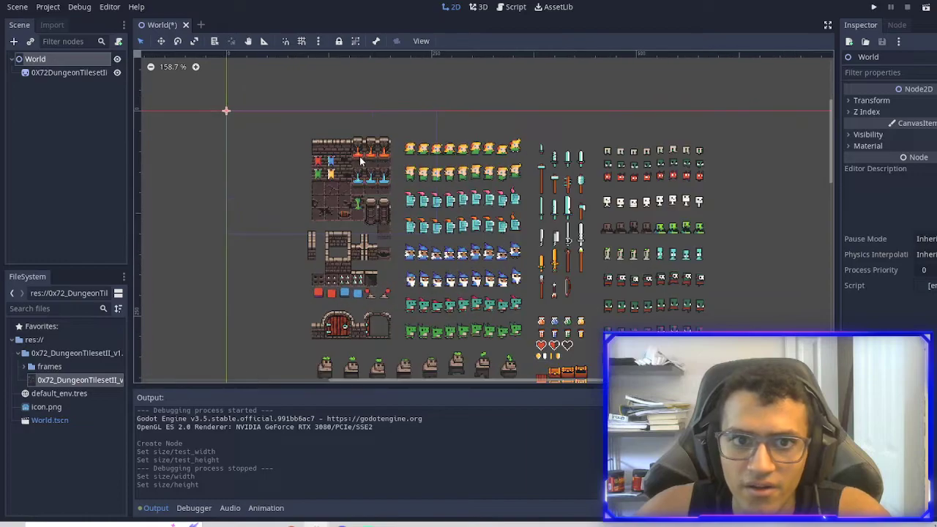
scroll(368, 171, "up", 3)
scroll(435, 159, "down", 3)
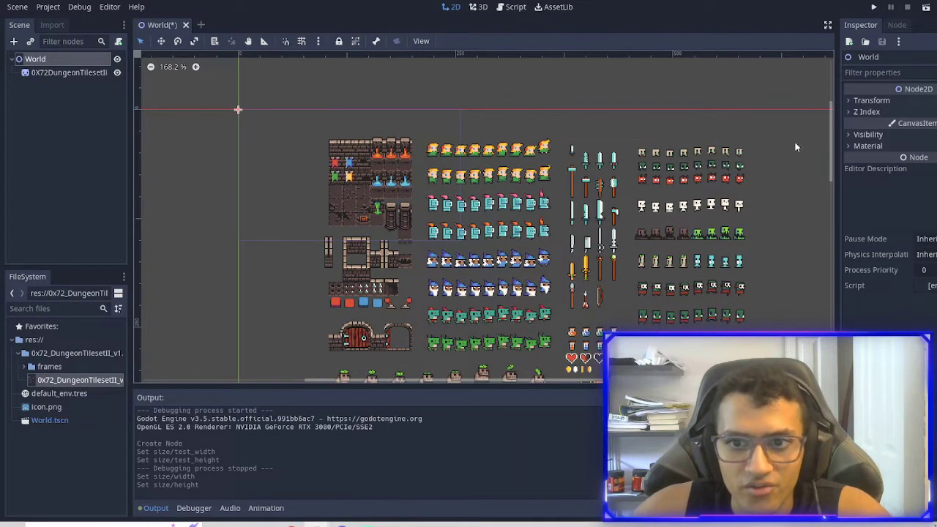
left_click_drag(566, 296, 539, 267)
left_click(871, 8)
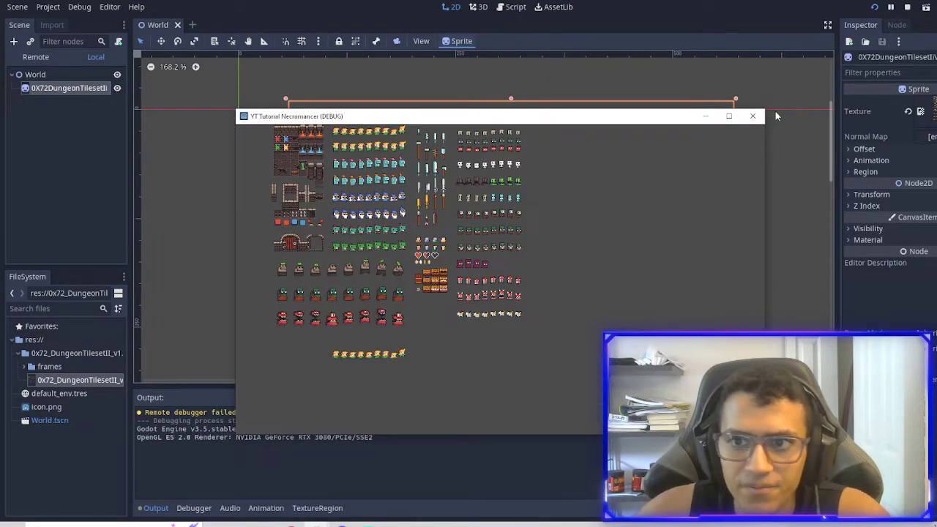
left_click(753, 116)
Set Display > Window stretch Mode to 2d and Aspect to keep in Project Settings.
left_click(48, 7)
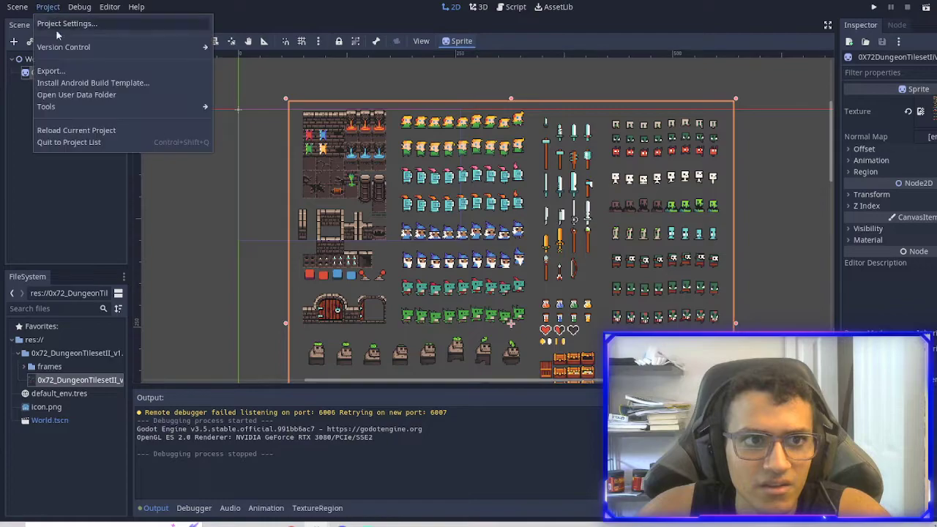
left_click(73, 24)
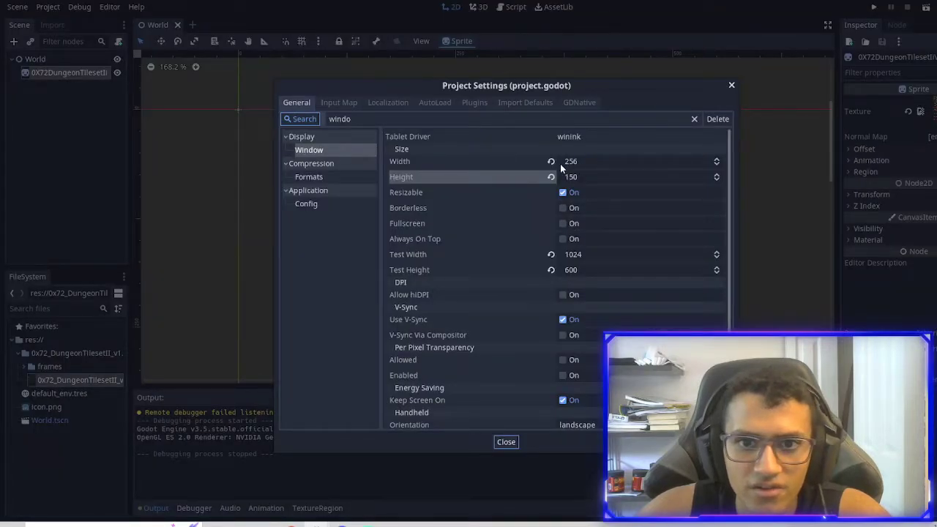
scroll(571, 214, "down", 3)
left_click(574, 389)
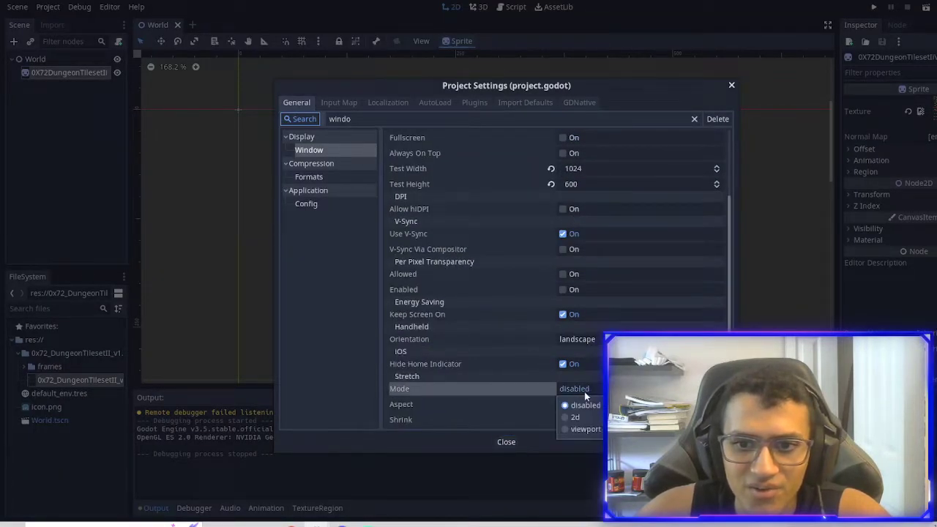
left_click(575, 417)
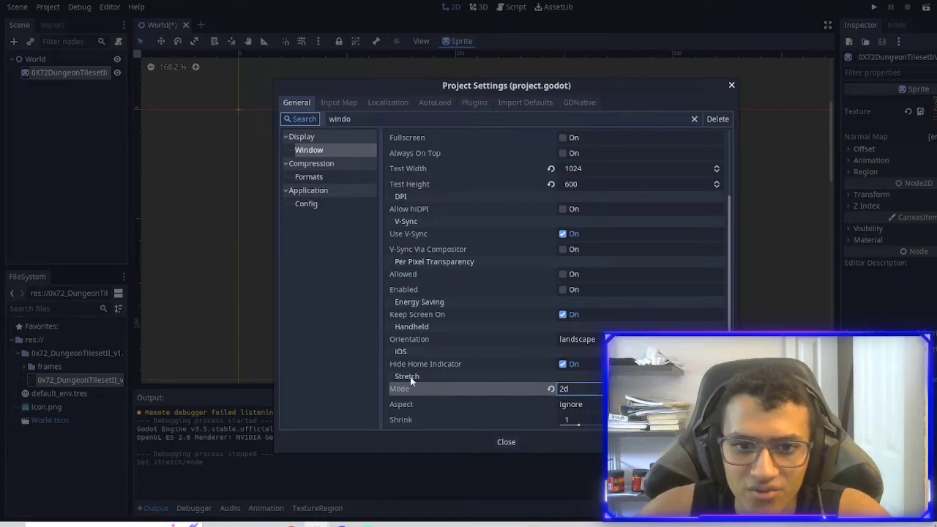
left_click(568, 404)
left_click(591, 430)
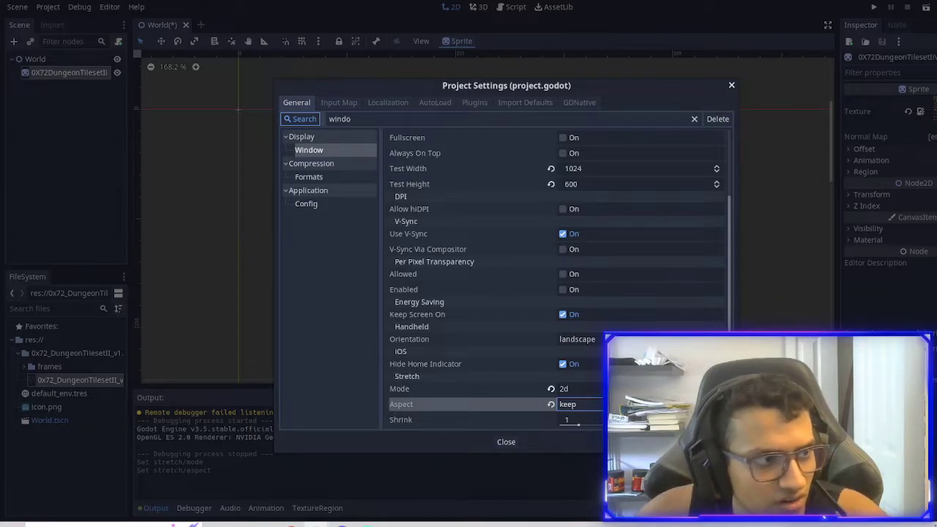
scroll(534, 300, "up", 3)
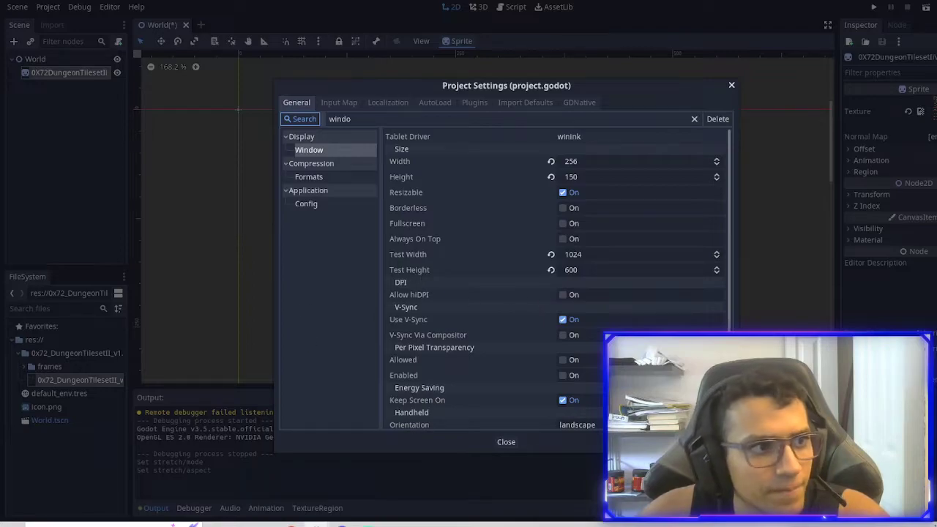
key("Escape")
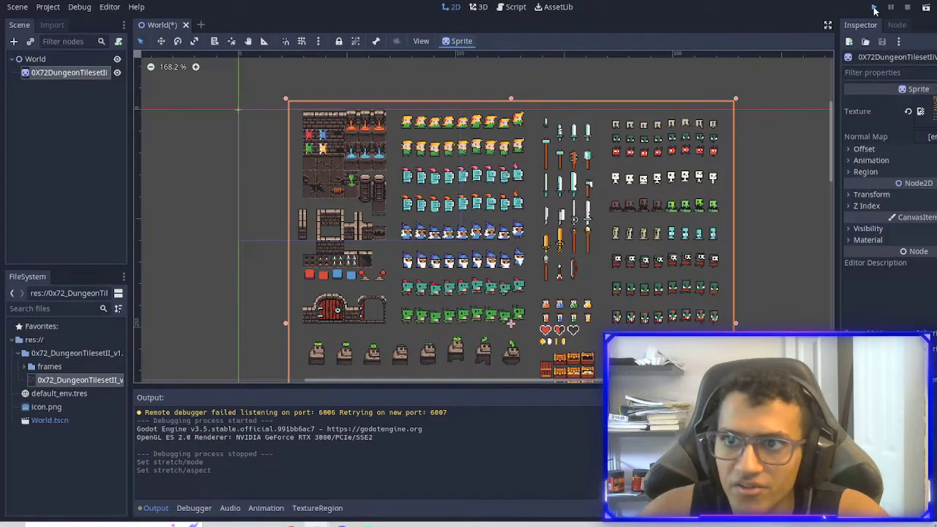
Run the game, then revert Test Width and Test Height to 0 in Project Settings.
left_click(874, 8)
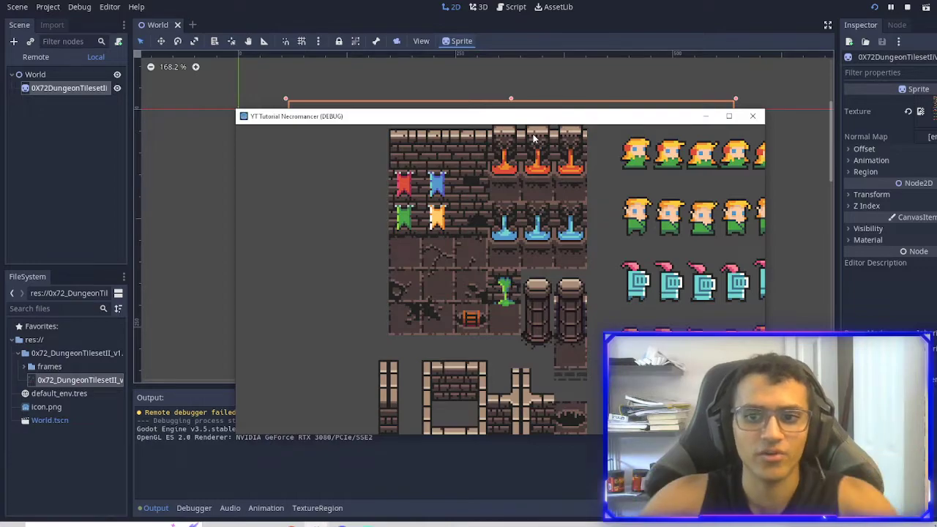
left_click(48, 6)
left_click(126, 25)
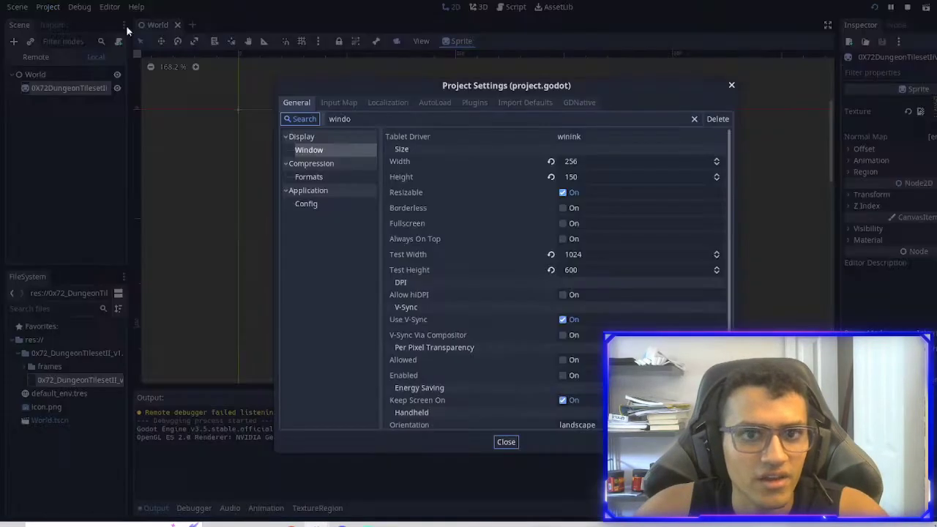
left_click(578, 254)
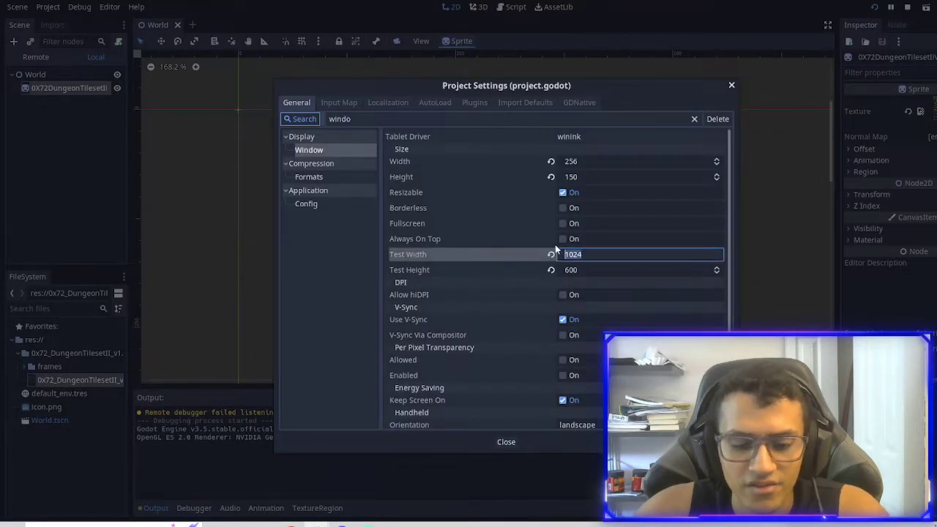
left_click(551, 254)
left_click(551, 270)
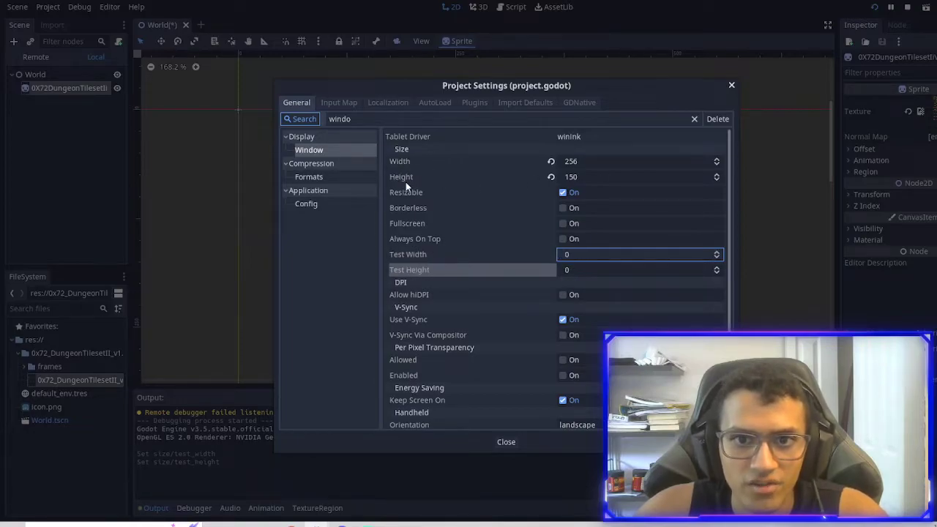
key("Escape")
Save and rerun the game maximized to check the tileset scaling, then stop it.
key("ctrl+s")
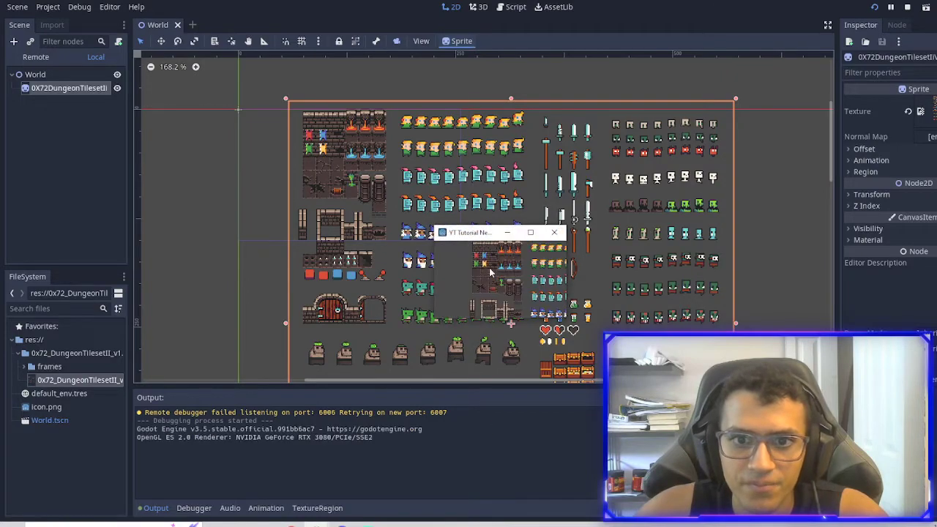
left_click(530, 232)
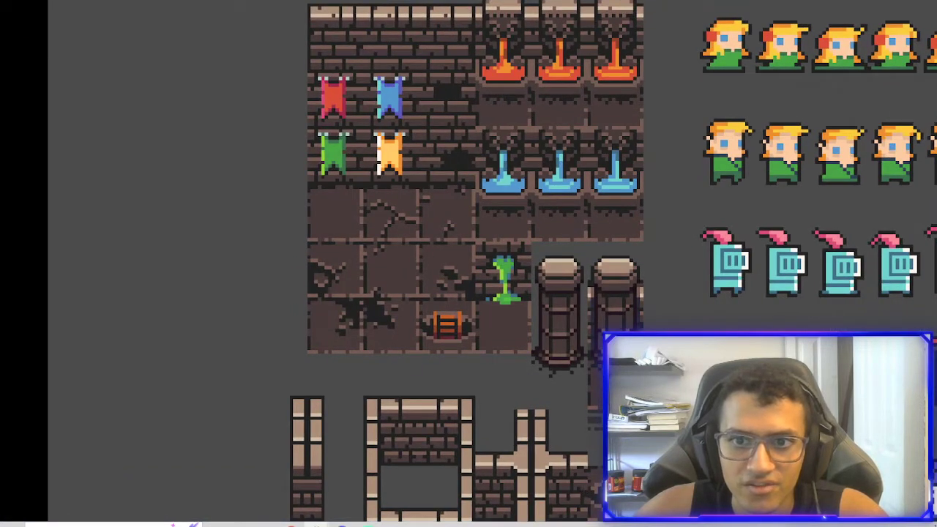
key("alt+F4")
Set Test Width back to 1024 and Test Height to 600, clear the search filter, and close settings.
left_click(47, 6)
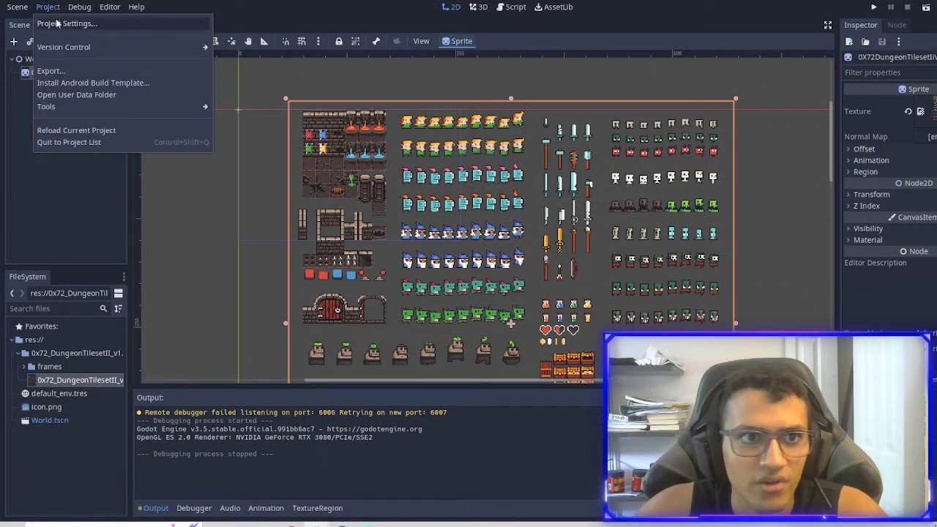
left_click(68, 28)
left_click(573, 255)
type("1024")
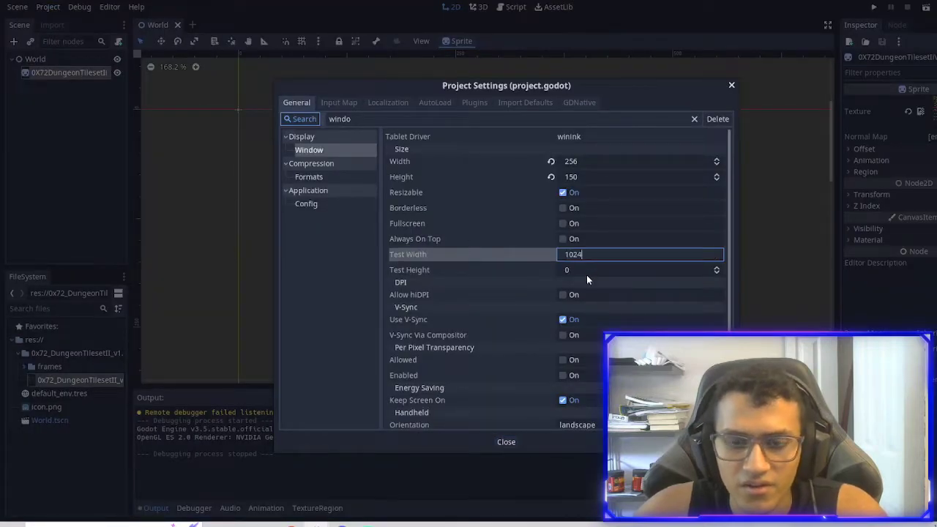
left_click(586, 271)
type("600")
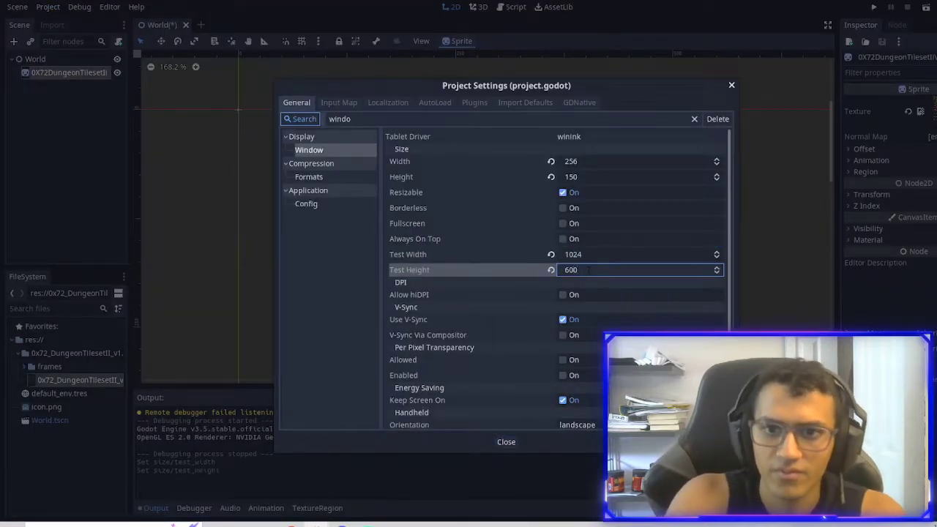
key("Return")
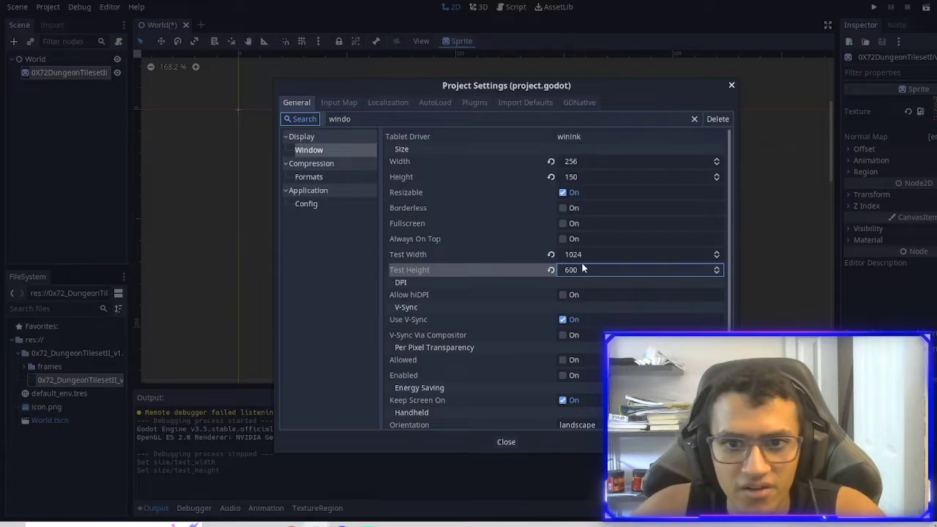
scroll(450, 281, "down", 3)
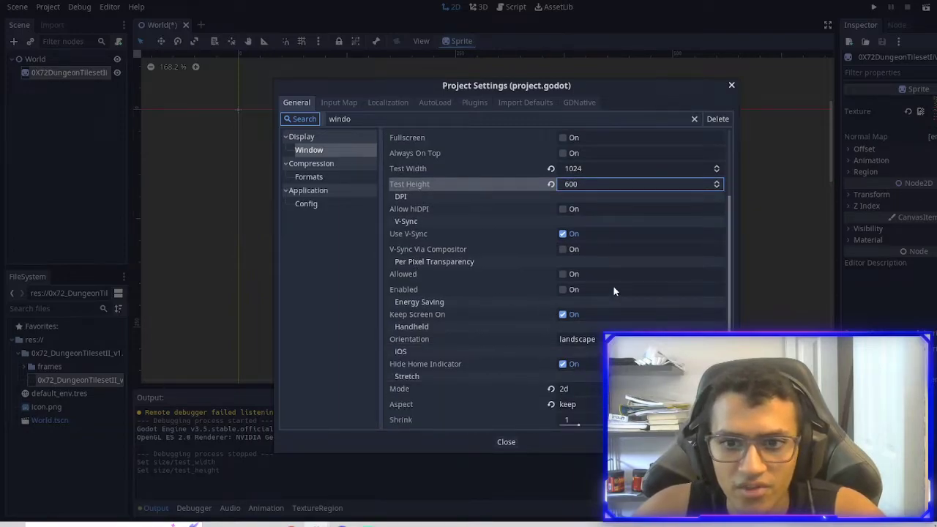
scroll(613, 288, "up", 3)
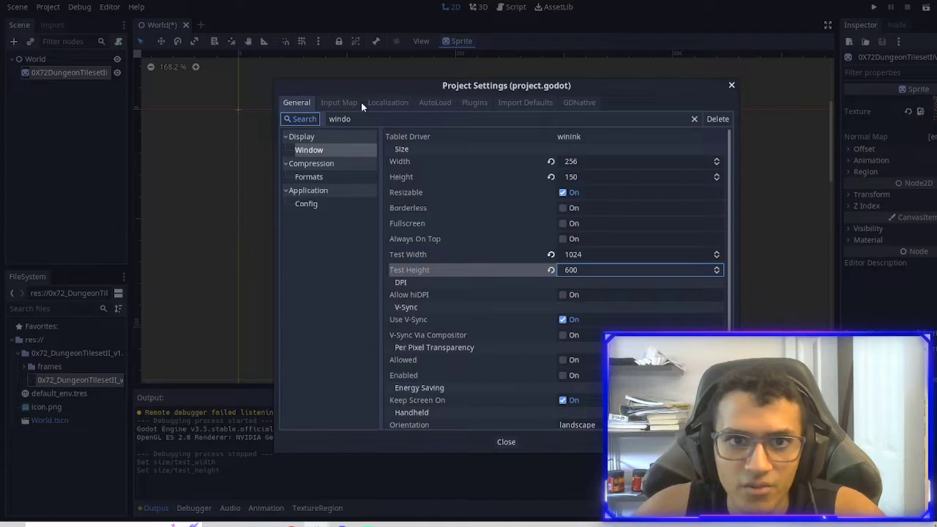
left_click(694, 118)
left_click(731, 85)
Delete the 0x72 DungeonTileset sprite node from the World scene.
scroll(450, 293, "down", 3)
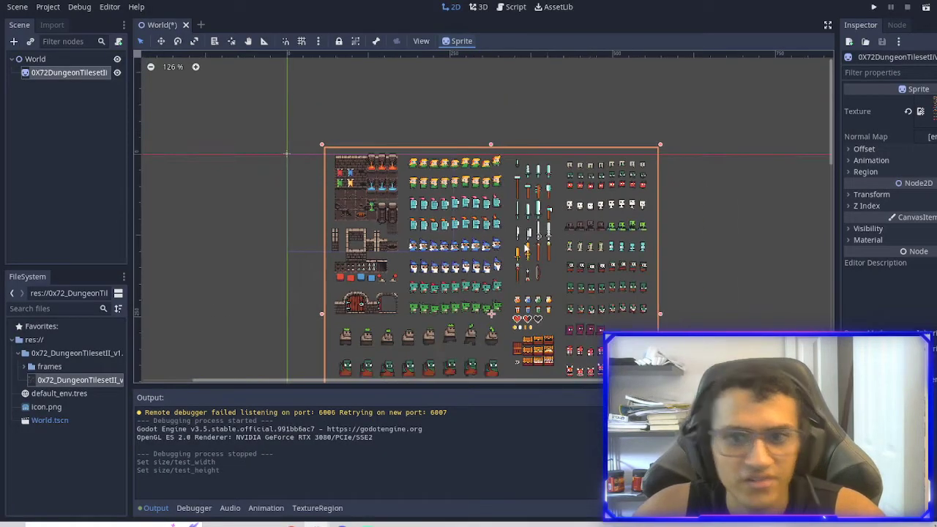
left_click(484, 309)
left_click(457, 328)
key("Delete")
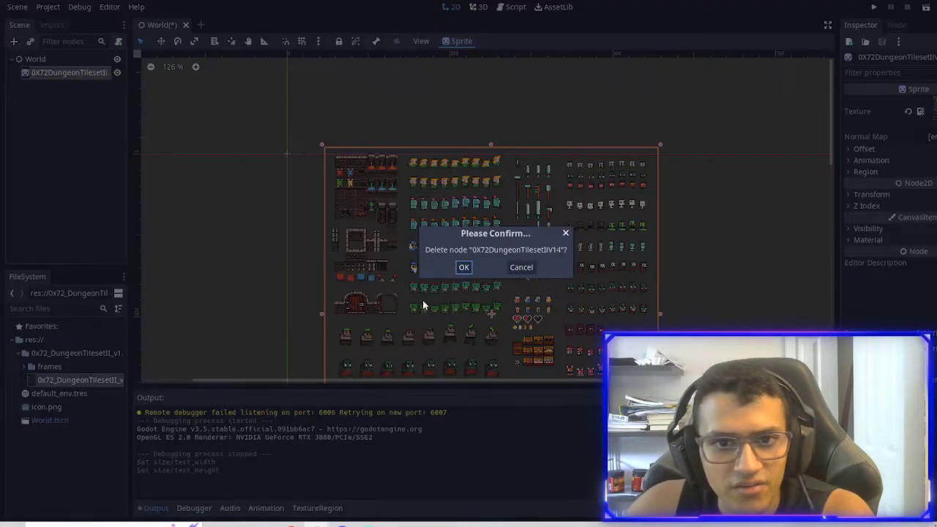
key("Return")
Save the World scene and expand the frames folder in the FileSystem dock.
scroll(425, 215, "up", 3)
scroll(423, 235, "up", 2)
key("ctrl+s")
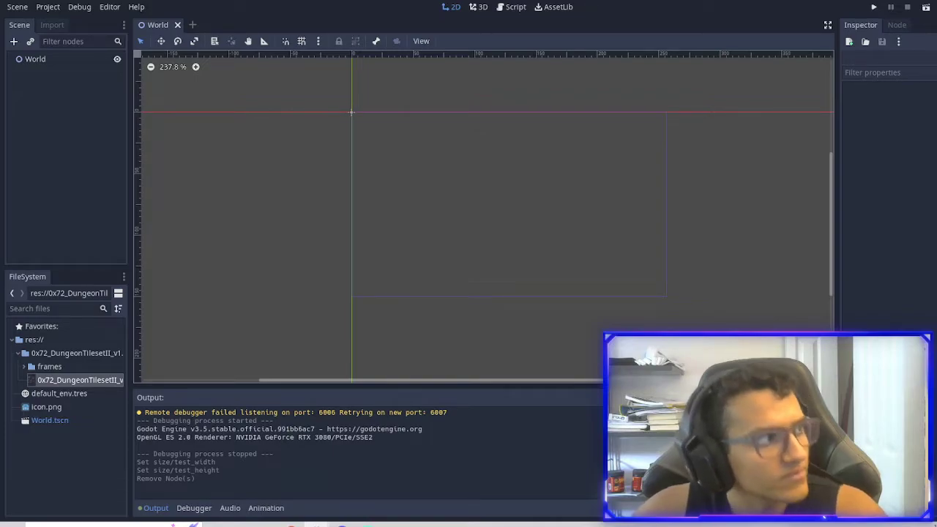
scroll(212, 251, "up", 2)
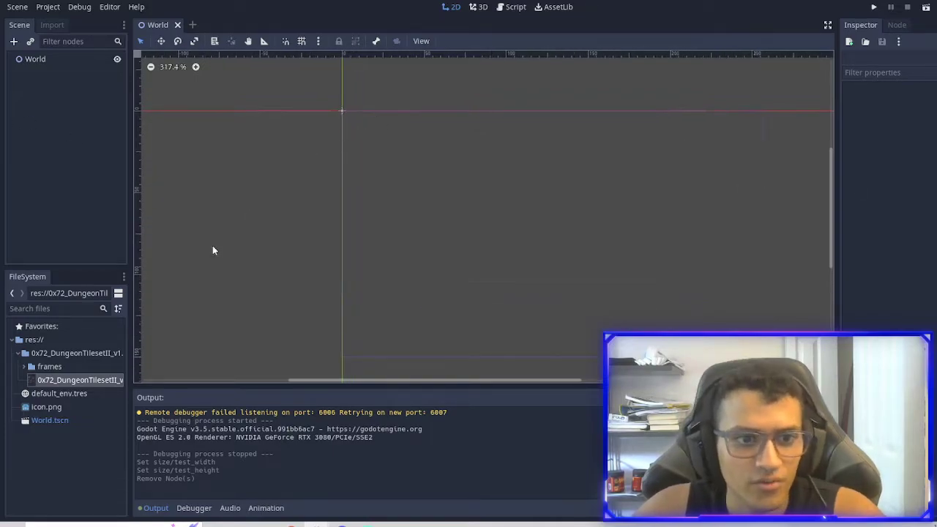
left_click(24, 368)
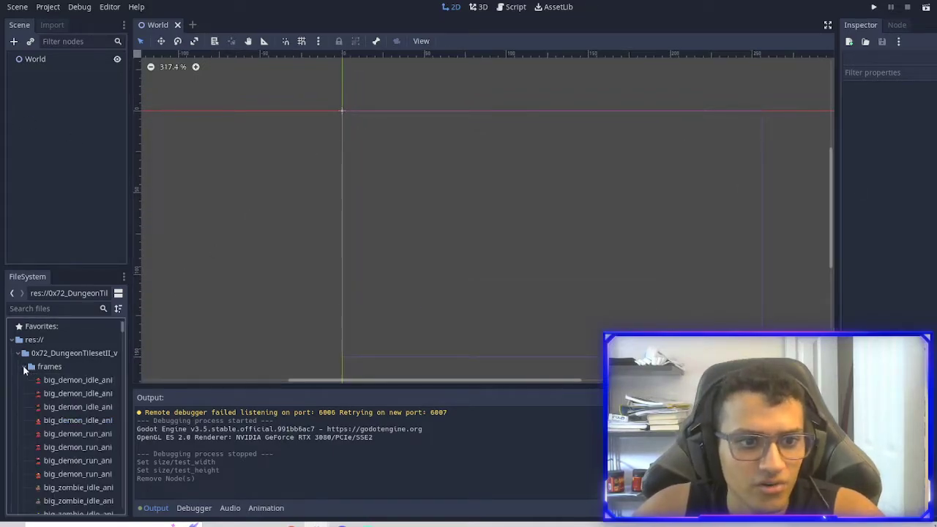
Create a new scene with a KinematicBody2D root node.
left_click(192, 25)
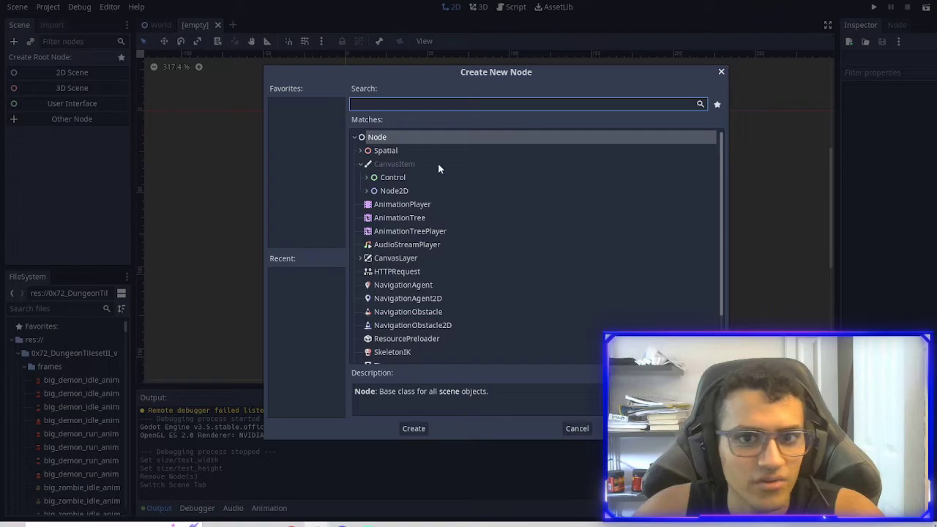
type("kin")
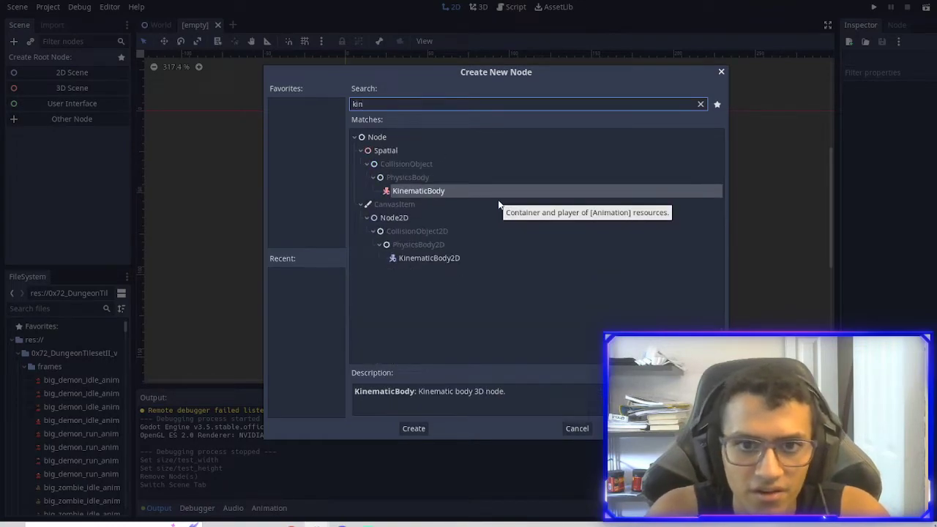
key("Down")
key("Down")
key("Return")
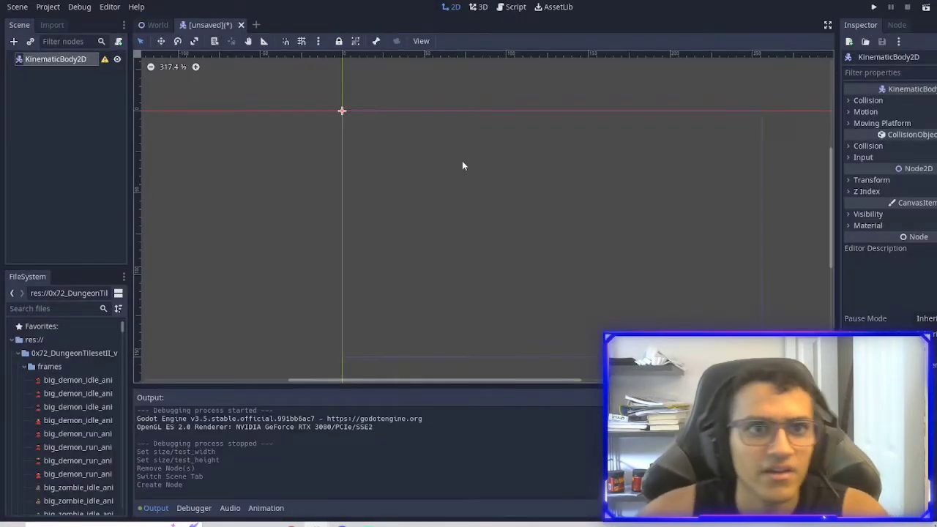
Save the scene as Player.tscn and start attaching a script to the body.
key("ctrl+s")
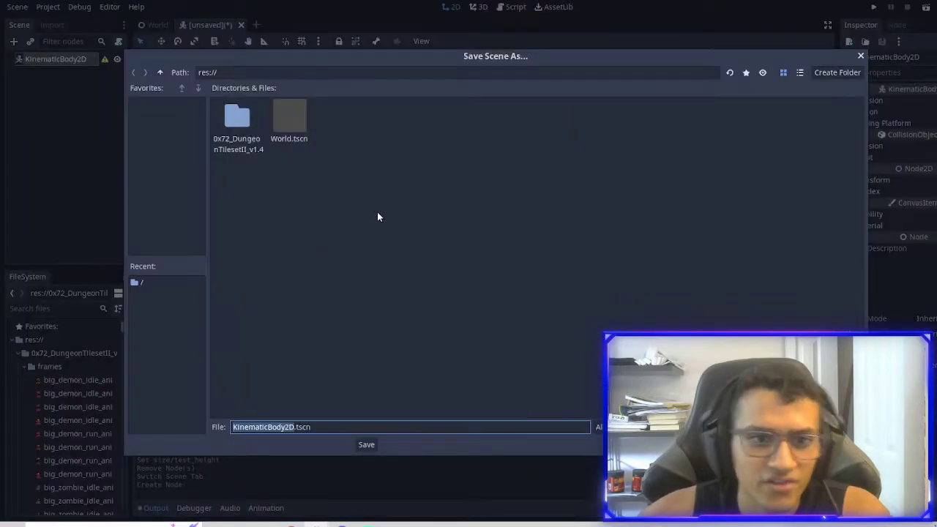
type("Player")
key("Return")
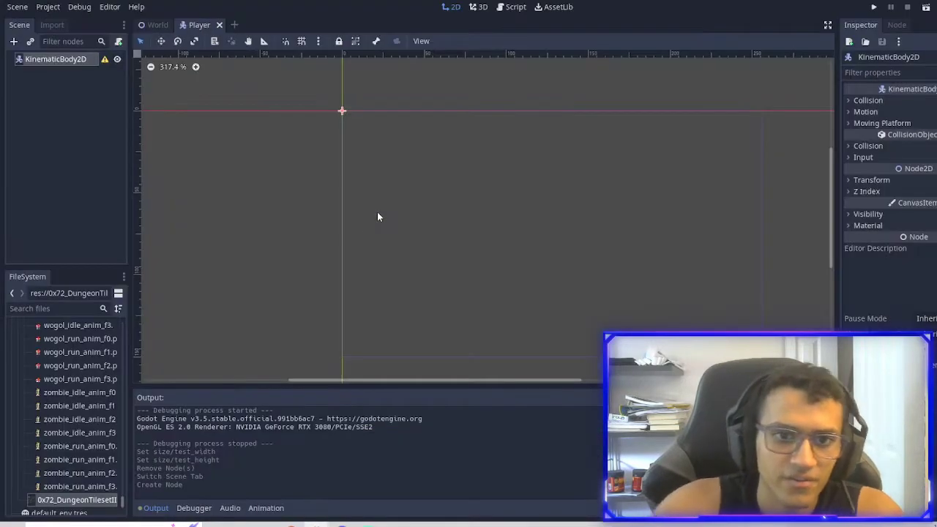
scroll(58, 477, "down", 2)
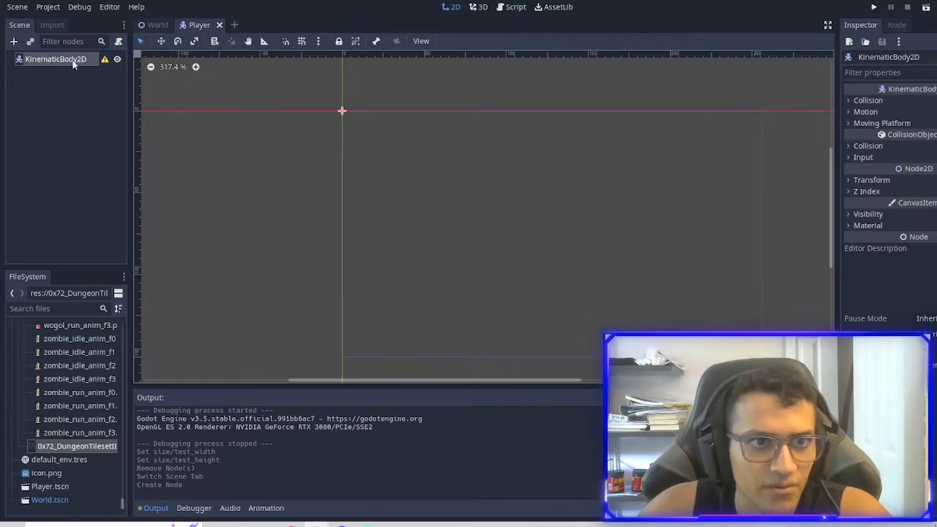
left_click(119, 43)
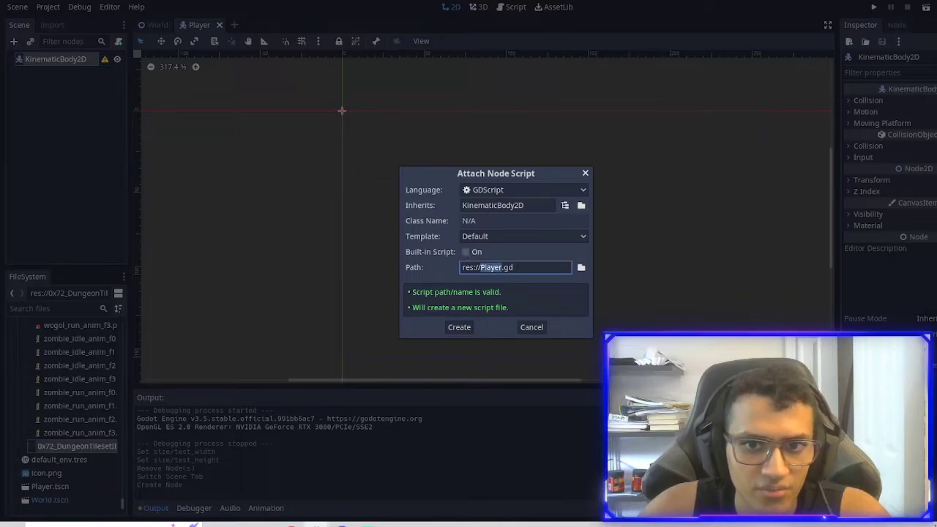
Create Player.gd on the KinematicBody2D and add a CollisionShape2D child node.
left_click(460, 327)
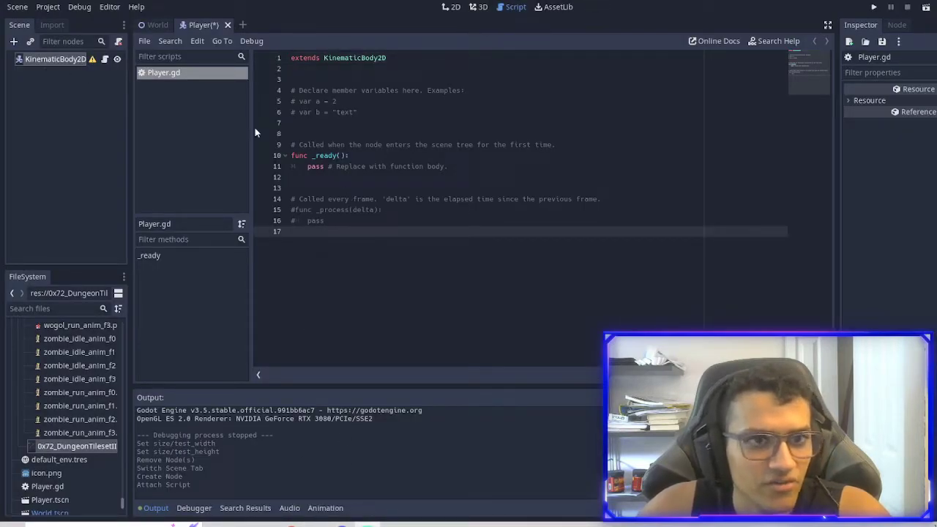
left_click(35, 60)
left_click(14, 41)
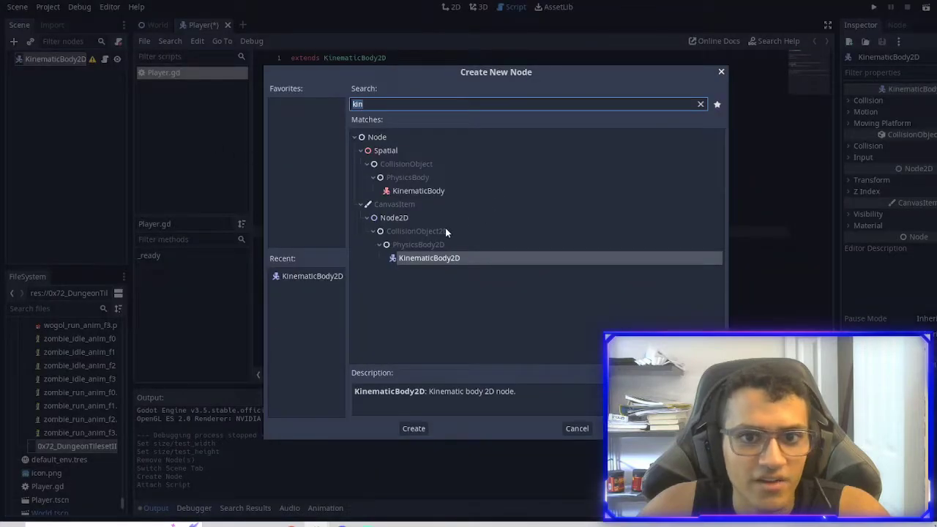
type("colli")
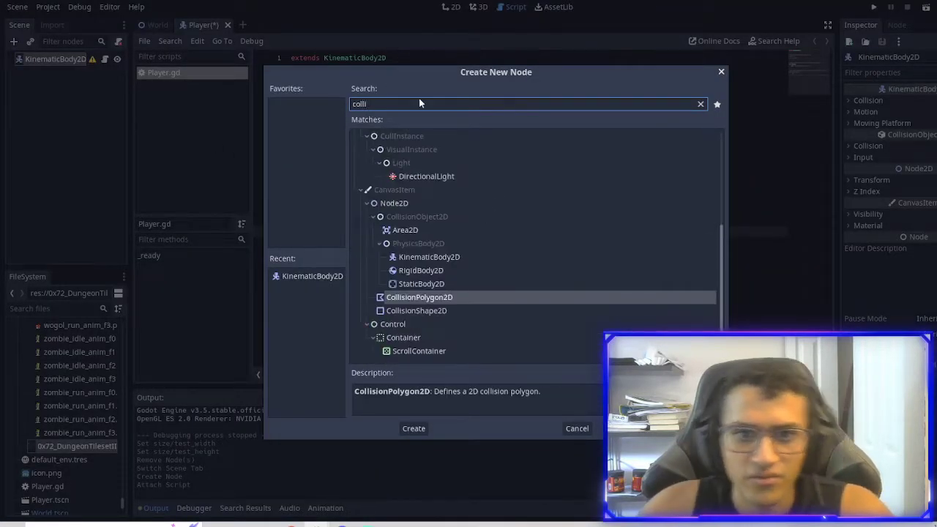
left_click(409, 310)
left_click(413, 428)
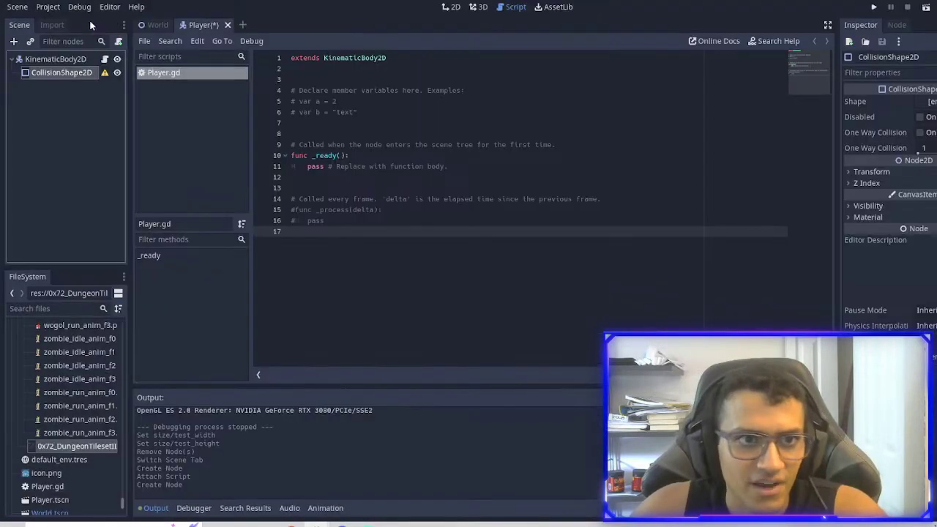
mouse_move(103, 75)
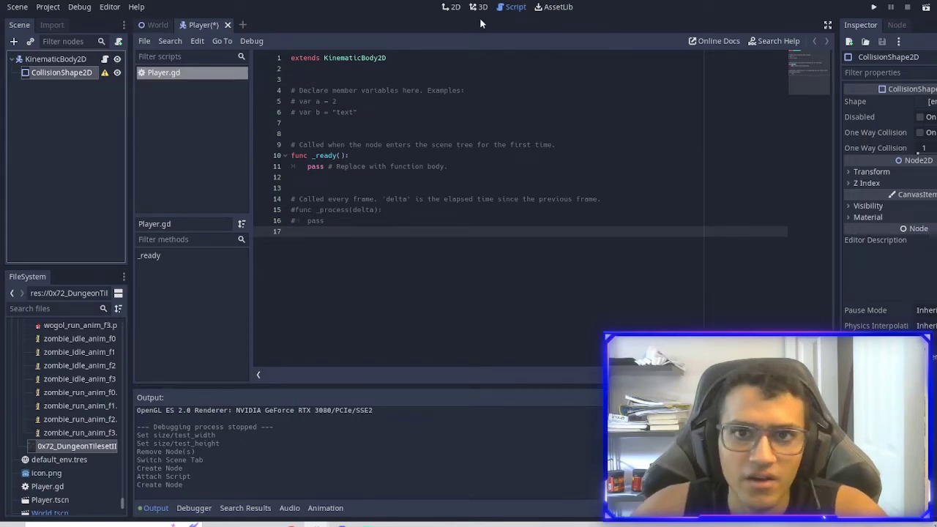
Assign a new CapsuleShape2D to the CollisionShape2D's Shape property.
left_click(450, 7)
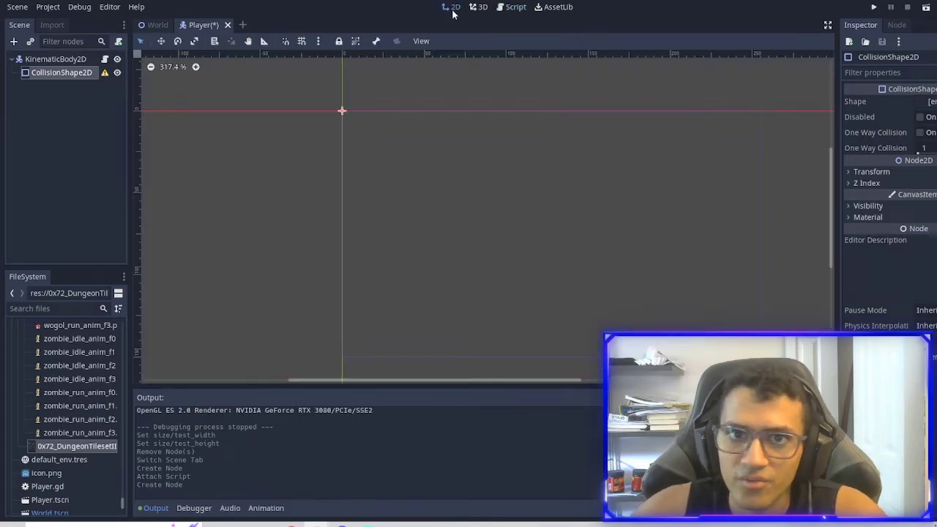
scroll(255, 92, "up", 2)
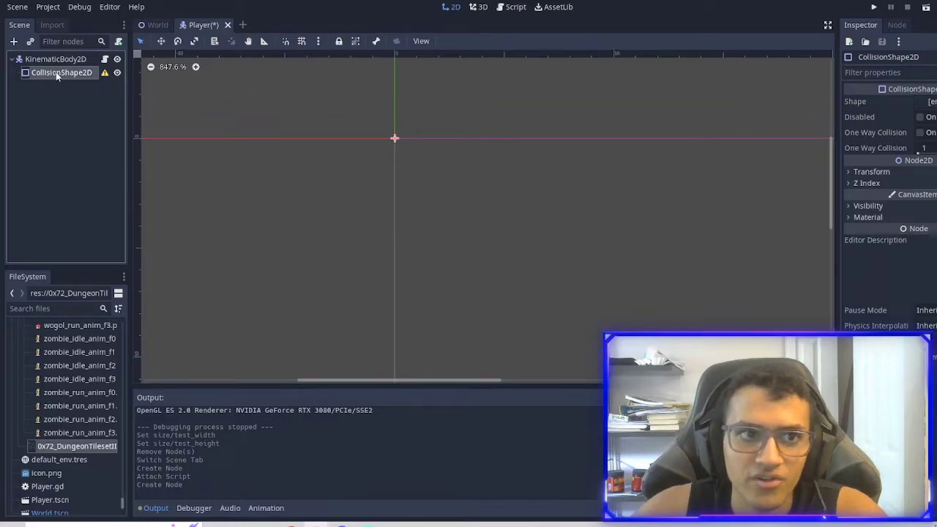
left_click(928, 102)
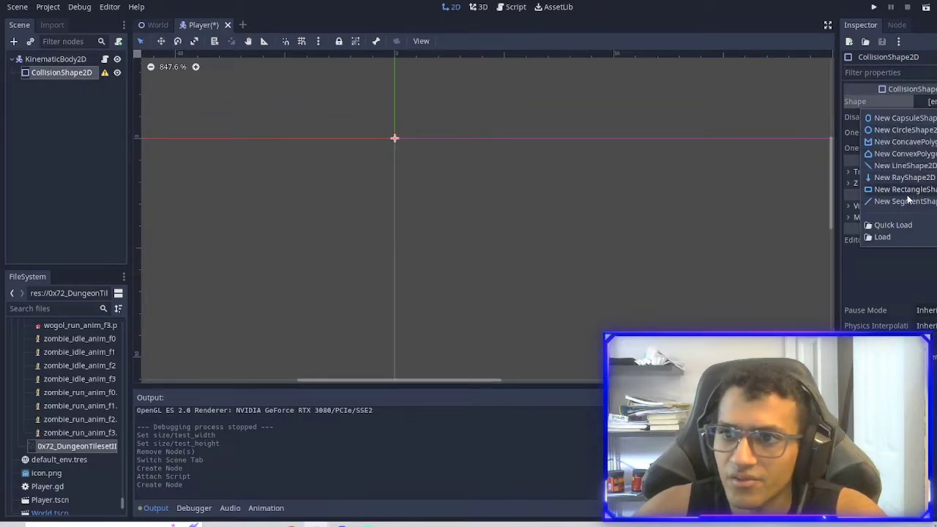
left_click(891, 121)
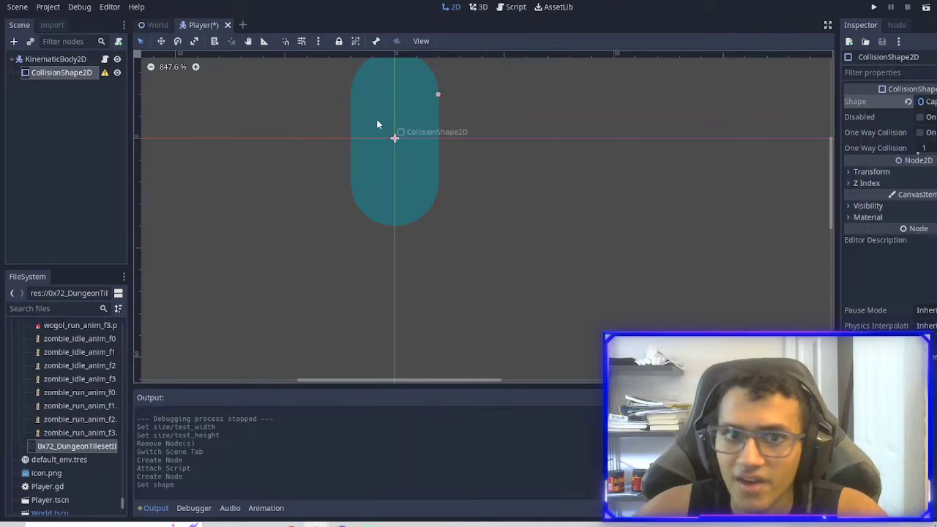
scroll(378, 132, "up", 1)
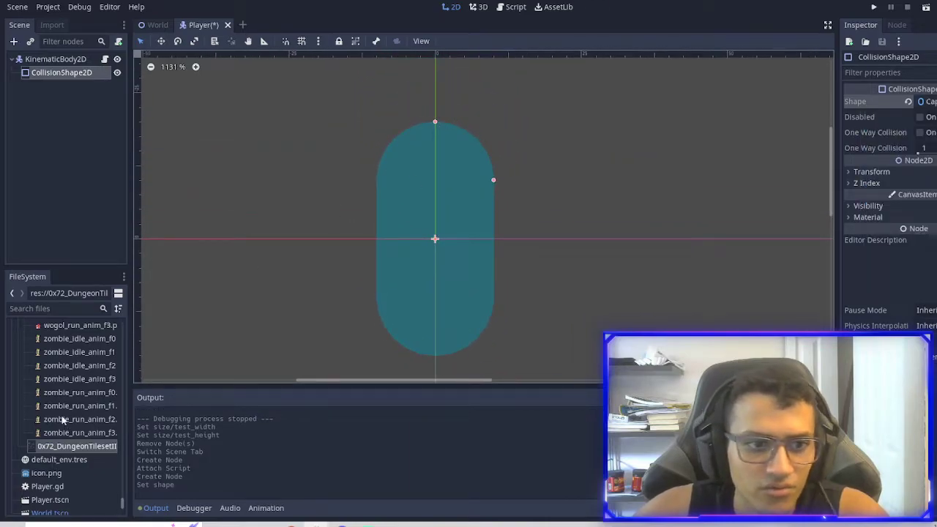
scroll(73, 396, "up", 4)
Select the KinematicBody2D root node and zoom in on the player body.
left_click(57, 63)
scroll(76, 374, "up", 2)
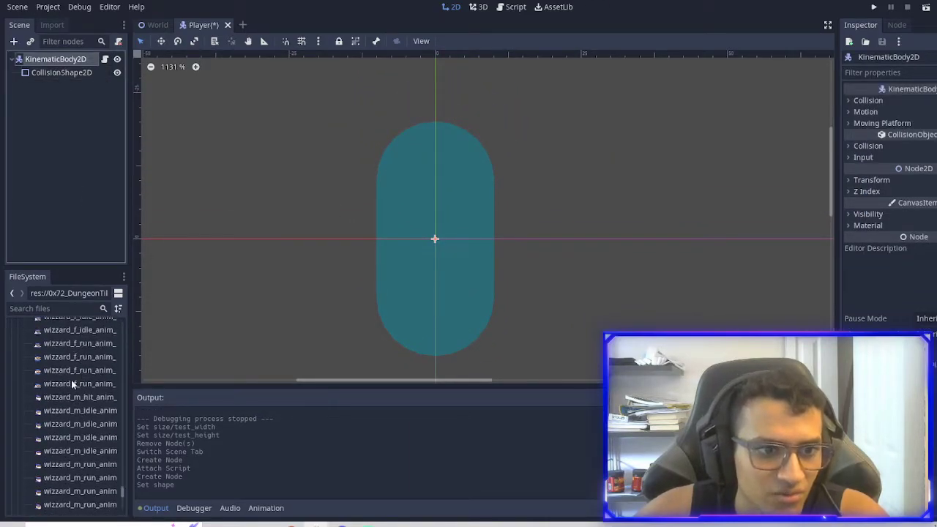
scroll(73, 396, "up", 2)
scroll(65, 435, "up", 2)
scroll(65, 448, "up", 3)
scroll(65, 448, "up", 5)
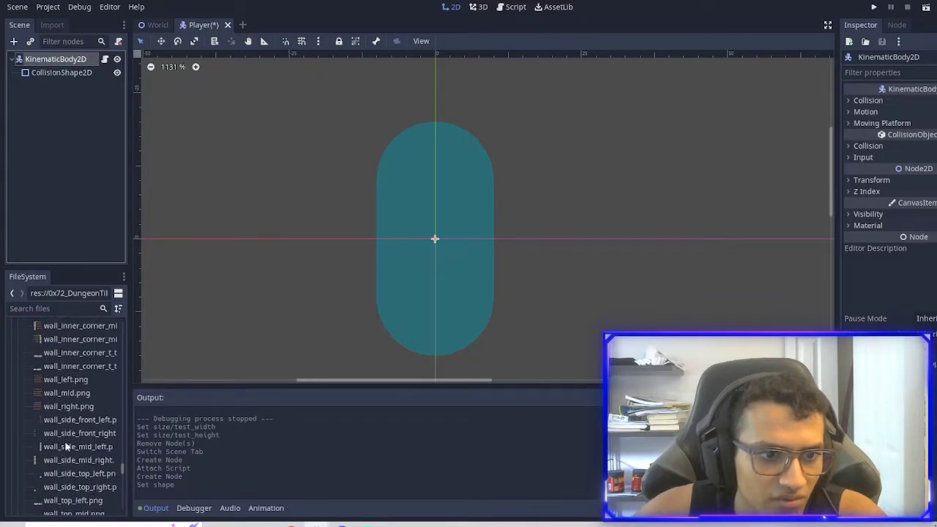
scroll(82, 417, "up", 5)
scroll(85, 432, "up", 5)
scroll(85, 443, "up", 5)
scroll(86, 442, "up", 1)
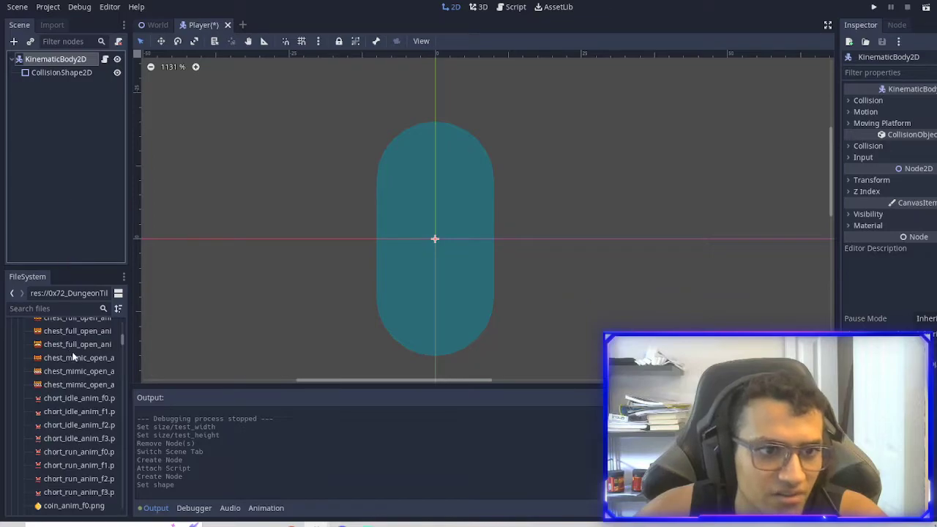
scroll(66, 362, "up", 5)
scroll(58, 385, "down", 15)
scroll(59, 395, "down", 10)
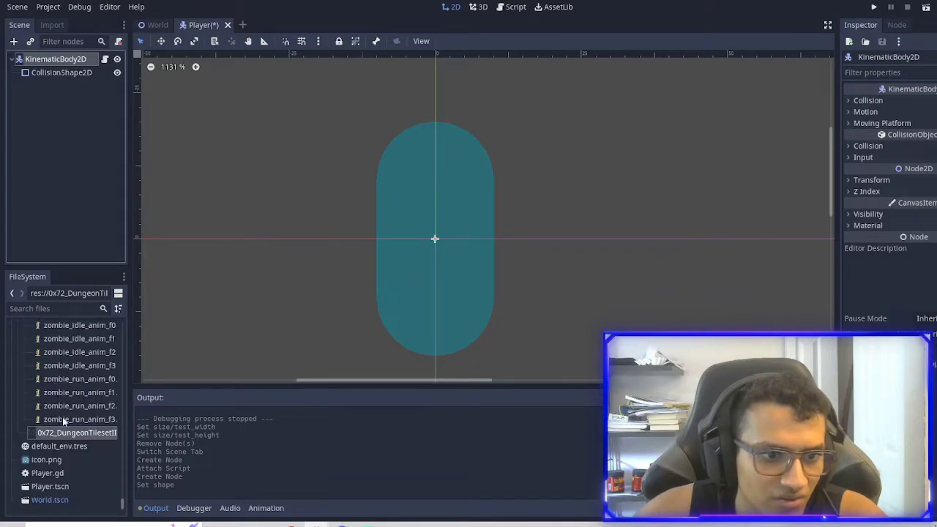
left_click_drag(62, 433, 370, 285)
scroll(372, 287, "down", 7)
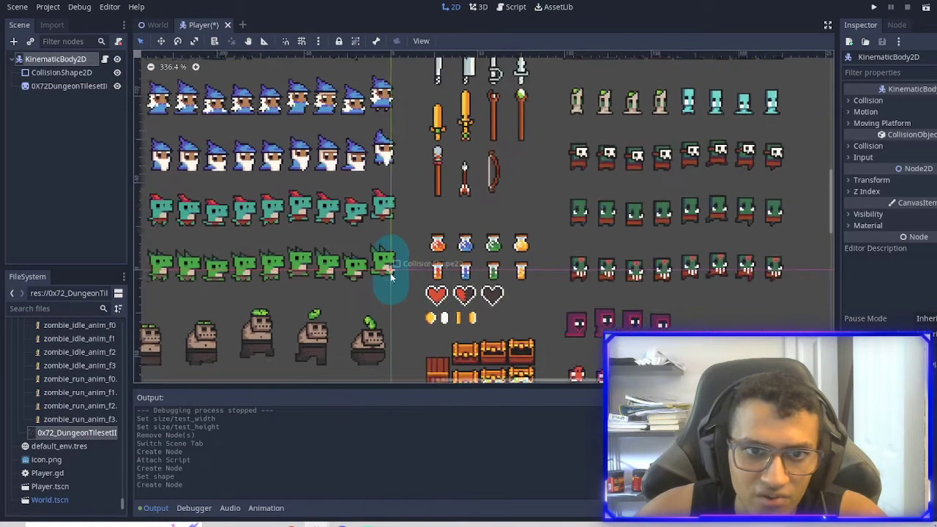
scroll(450, 263, "up", 2)
scroll(403, 155, "down", 1)
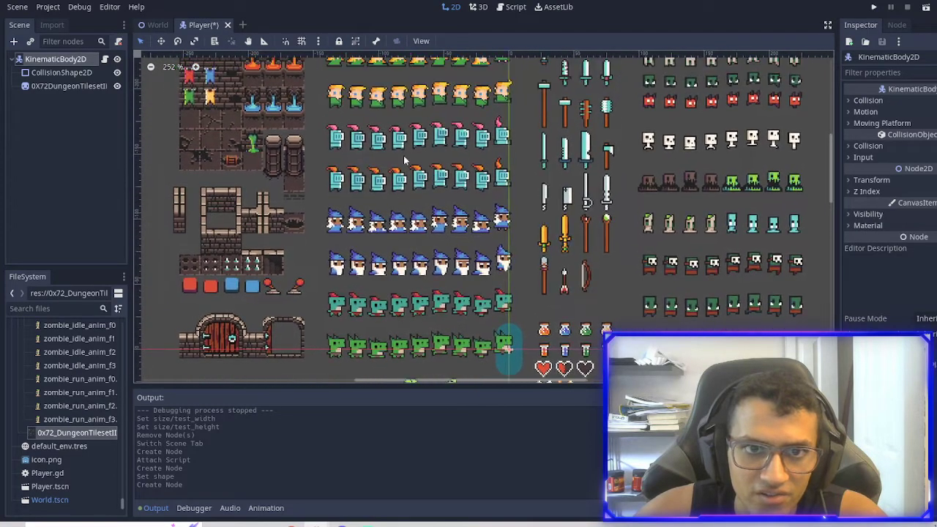
scroll(397, 250, "up", 3)
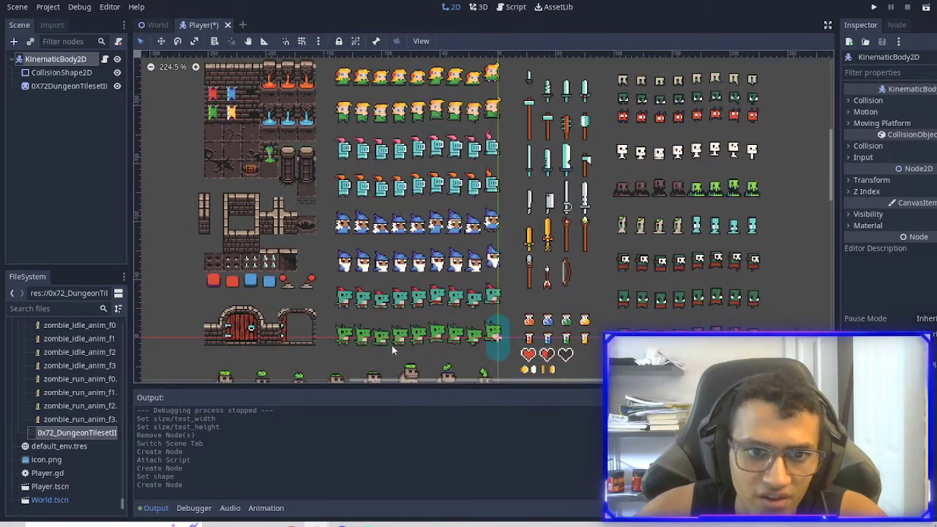
scroll(391, 345, "down", 2)
scroll(409, 263, "down", 1)
scroll(425, 187, "up", 1)
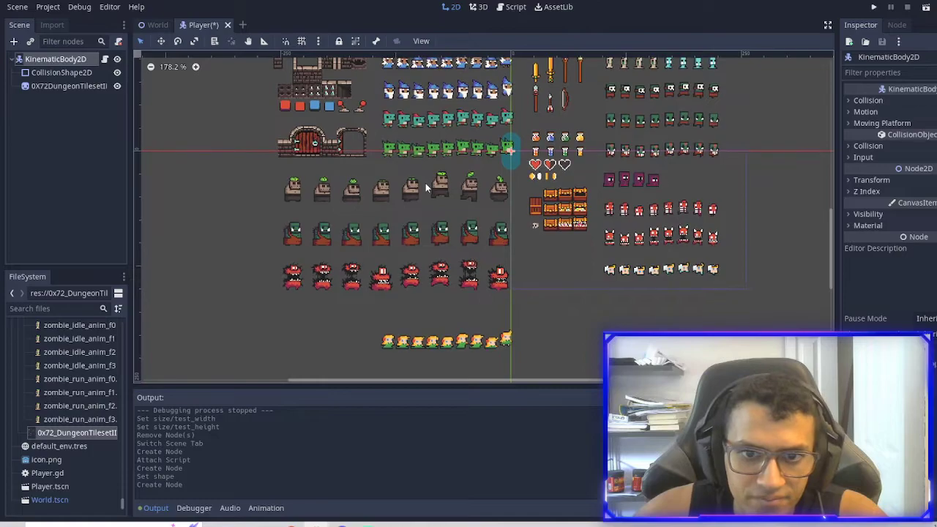
scroll(425, 183, "down", 2)
scroll(438, 191, "up", 2)
scroll(440, 184, "down", 2)
scroll(545, 217, "up", 2)
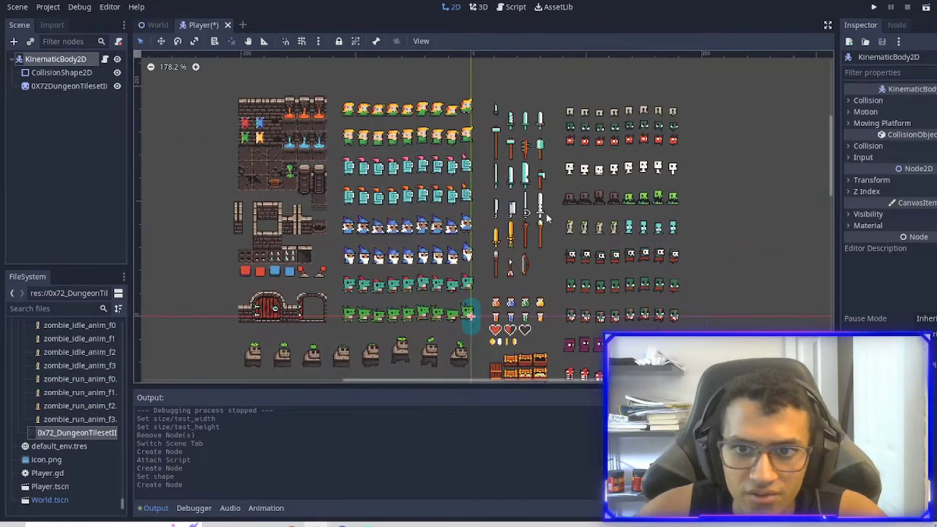
scroll(556, 146, "down", 2)
scroll(653, 302, "up", 1)
scroll(653, 302, "up", 1)
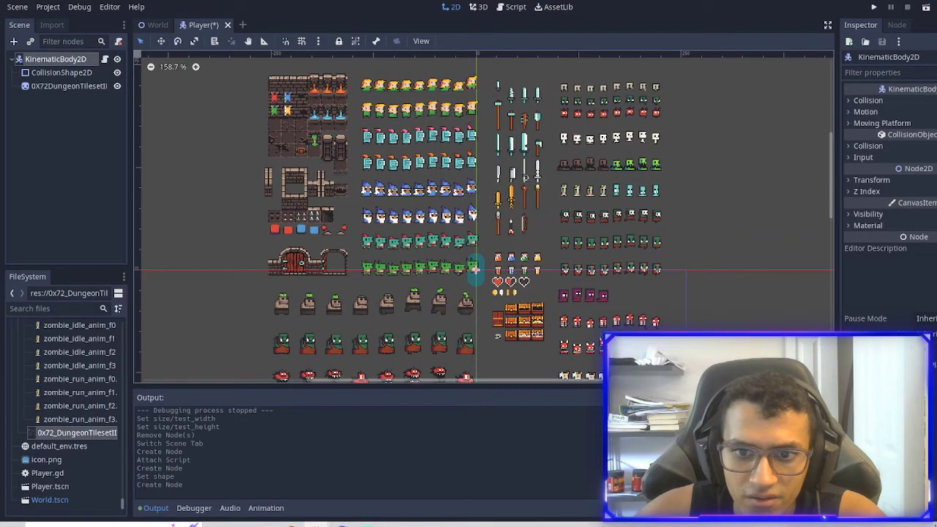
scroll(607, 311, "down", 1)
scroll(607, 310, "up", 1)
scroll(483, 192, "up", 2)
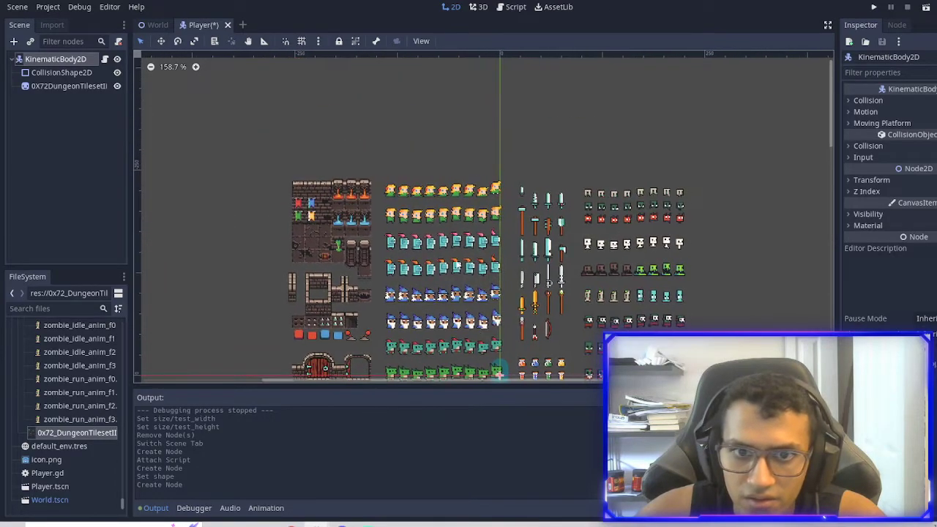
scroll(431, 189, "up", 2)
scroll(382, 185, "up", 3)
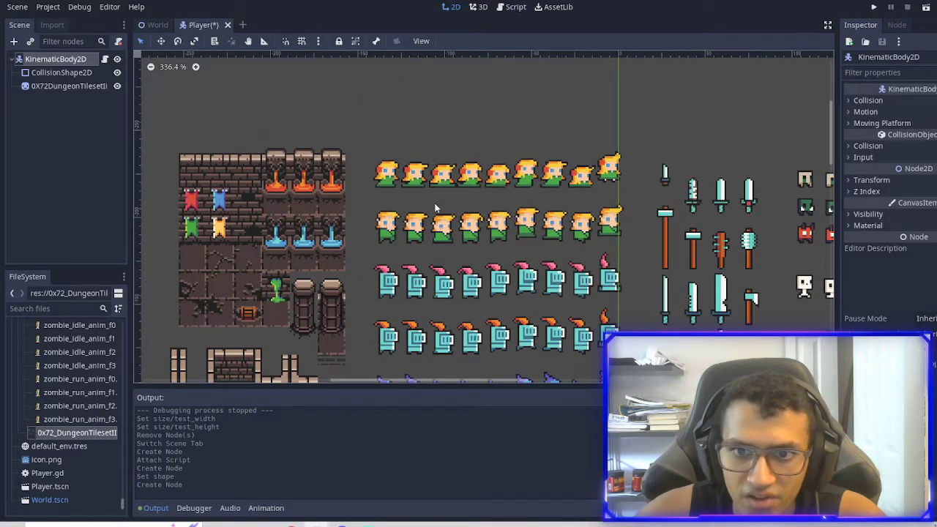
scroll(432, 230, "up", 2)
scroll(390, 177, "up", 2)
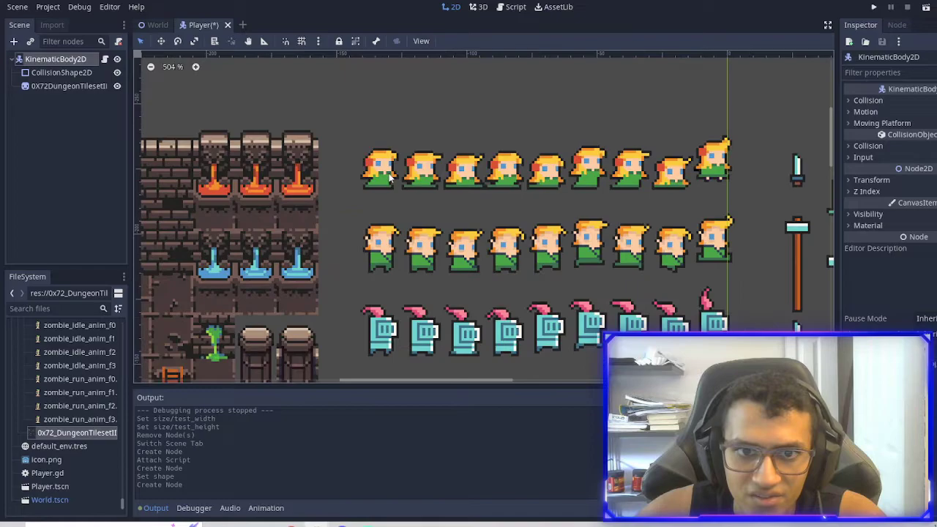
scroll(392, 263, "down", 15)
scroll(393, 249, "up", 3)
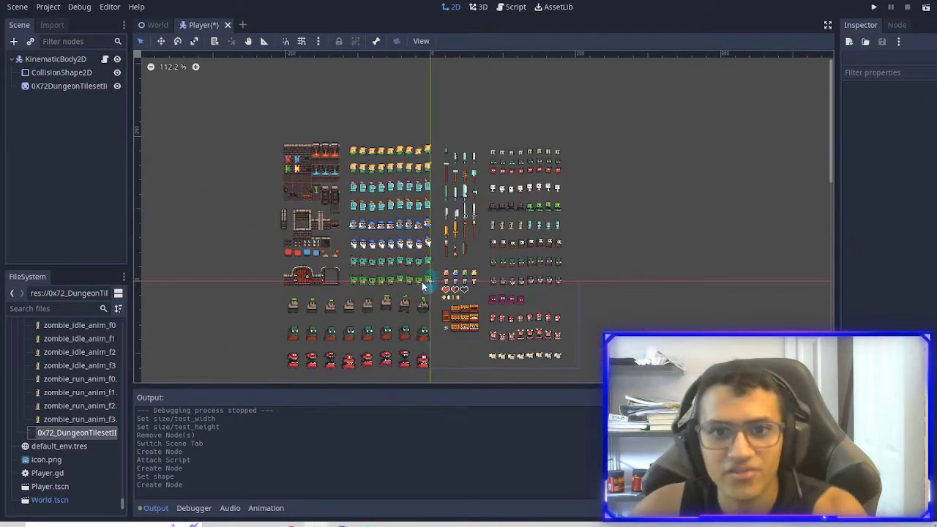
left_click(393, 247)
Delete the dungeon tileset Sprite from the Player scene.
key("Delete")
key("Return")
scroll(71, 381, "up", 5)
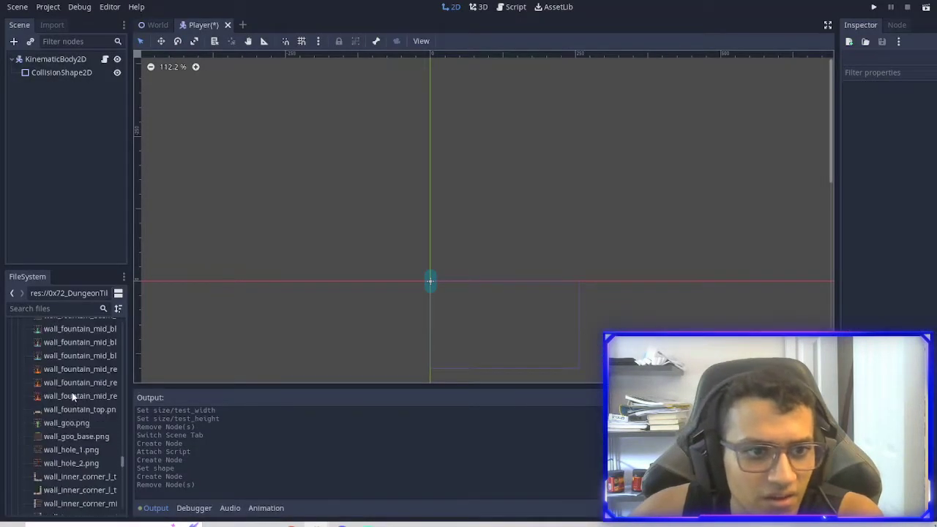
scroll(72, 387, "up", 15)
scroll(71, 388, "up", 15)
Drag elf_m_hit_anim_f0.png onto the scene origin and select the new ElfMHitAnimF0 sprite.
scroll(69, 389, "down", 5)
scroll(58, 410, "down", 5)
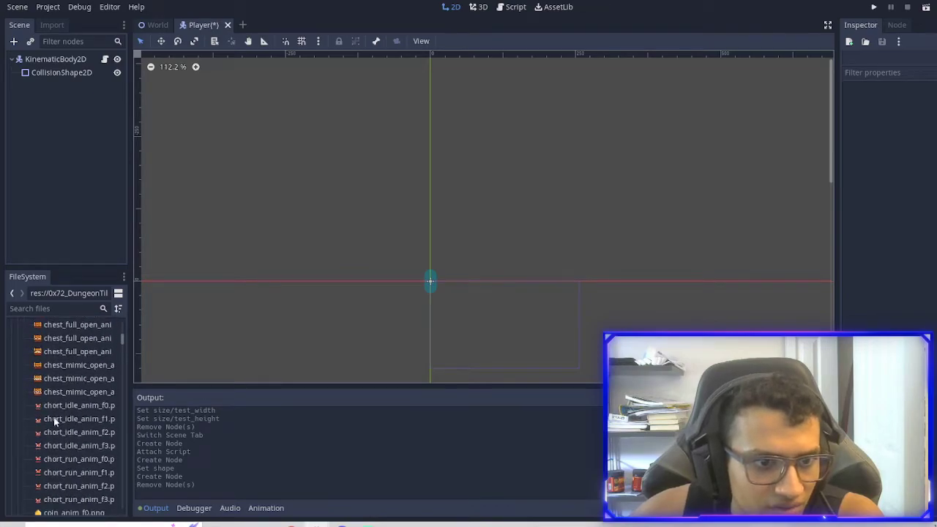
scroll(55, 418, "down", 5)
scroll(59, 410, "down", 5)
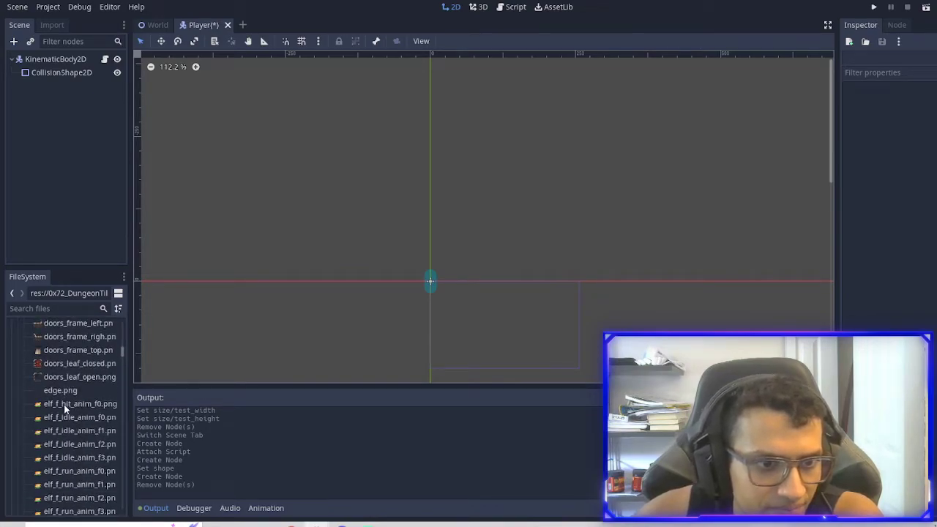
scroll(97, 414, "down", 3)
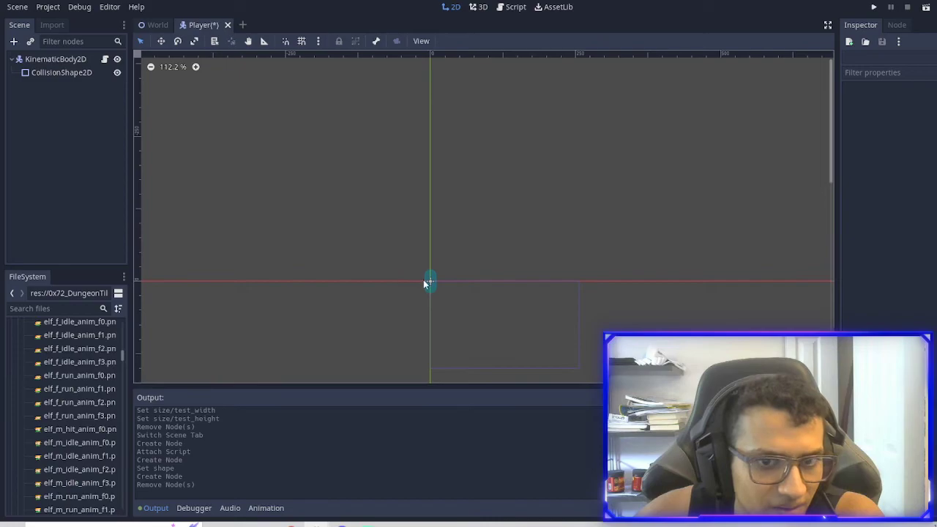
scroll(407, 333, "up", 5)
scroll(66, 423, "up", 3)
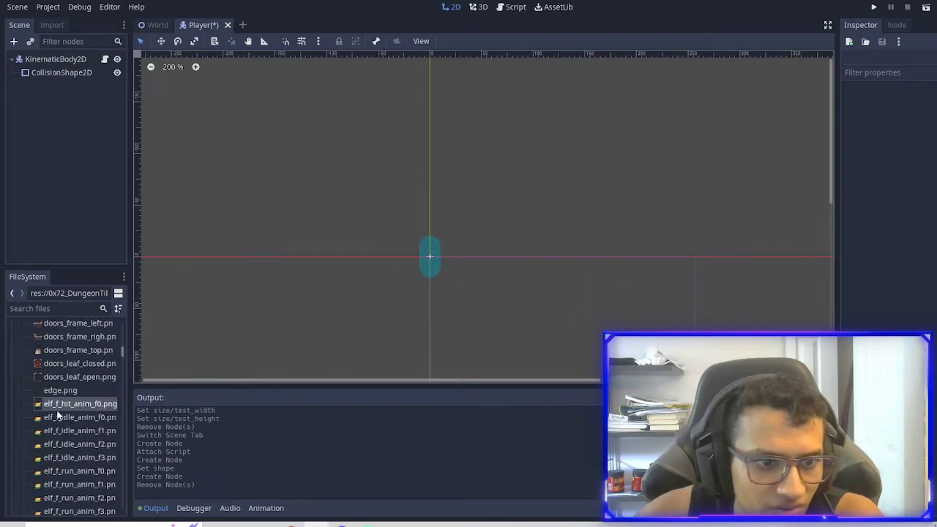
scroll(58, 404, "down", 3)
left_click_drag(65, 432, 425, 252)
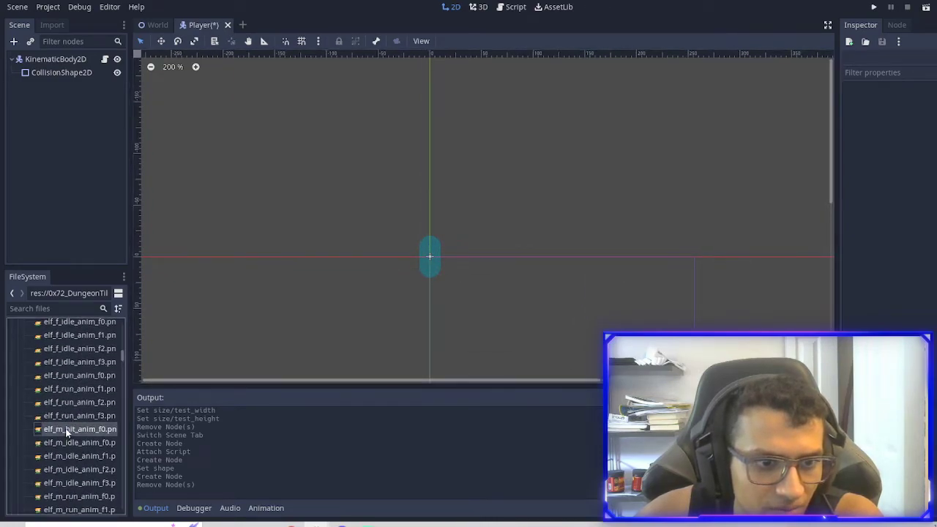
scroll(425, 252, "up", 2)
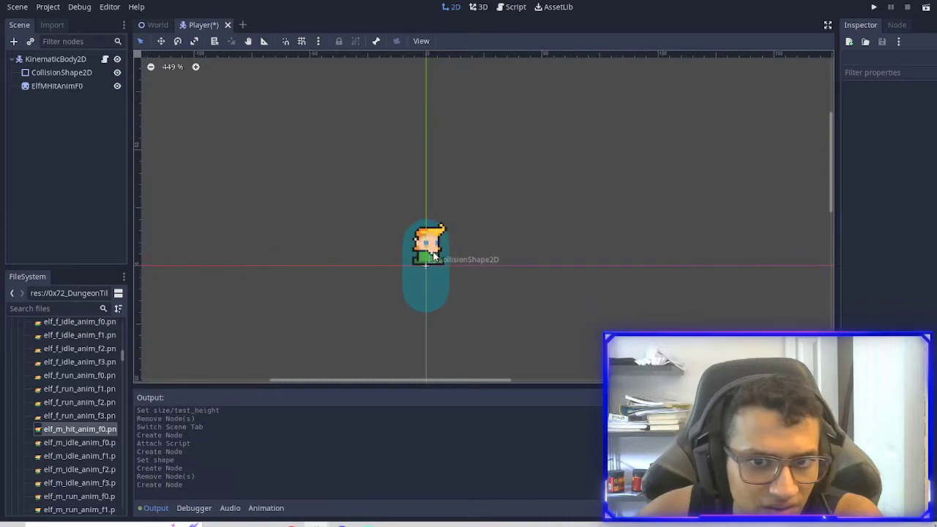
scroll(425, 252, "up", 3)
left_click(61, 86)
Raise the elf sprite to (0, -10), rotate the collision capsule 90° and shrink it.
left_click(62, 86)
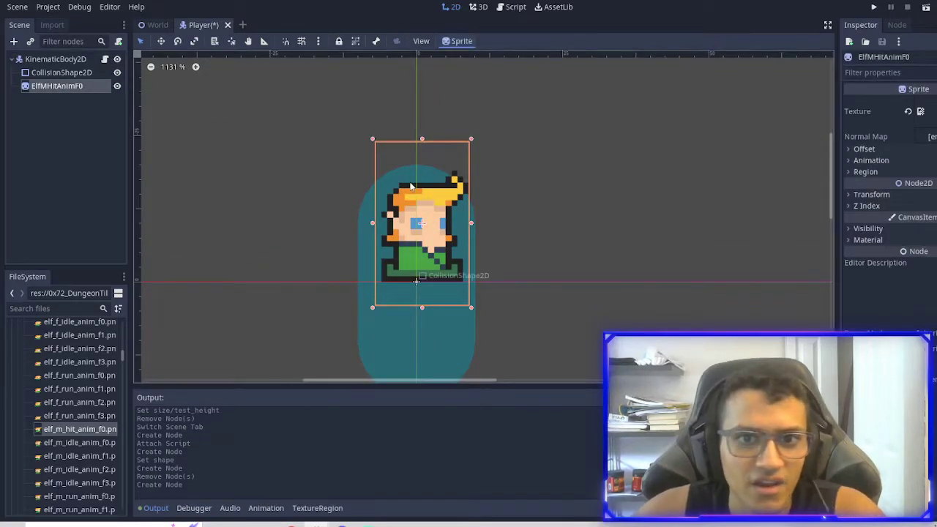
left_click_drag(425, 213, 419, 212)
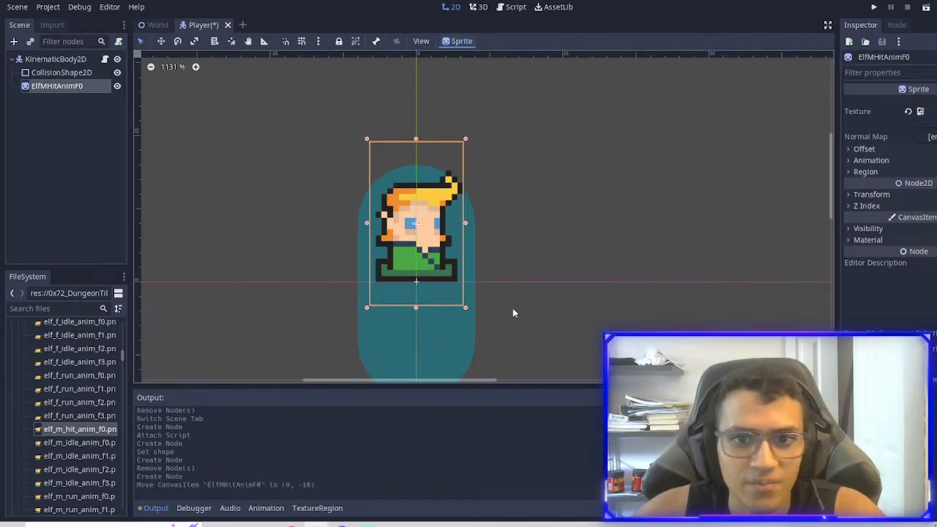
left_click(456, 232)
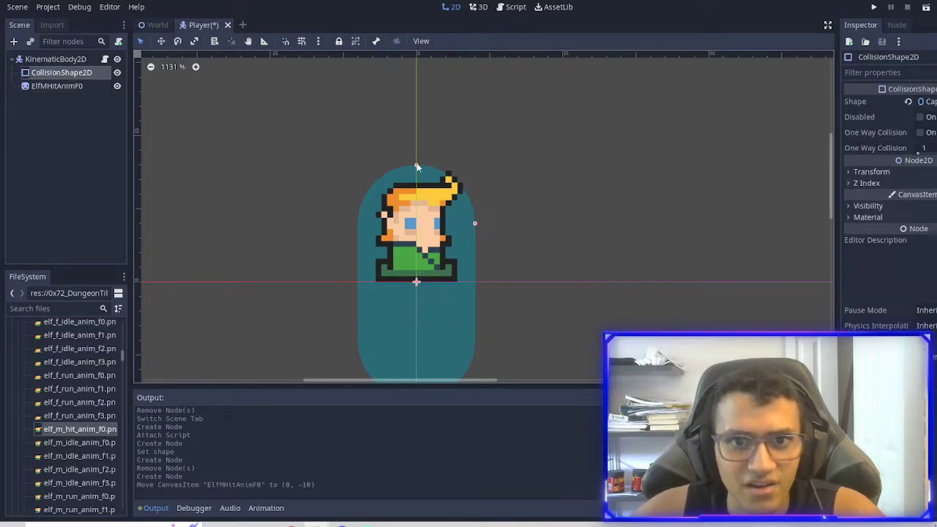
left_click(871, 171)
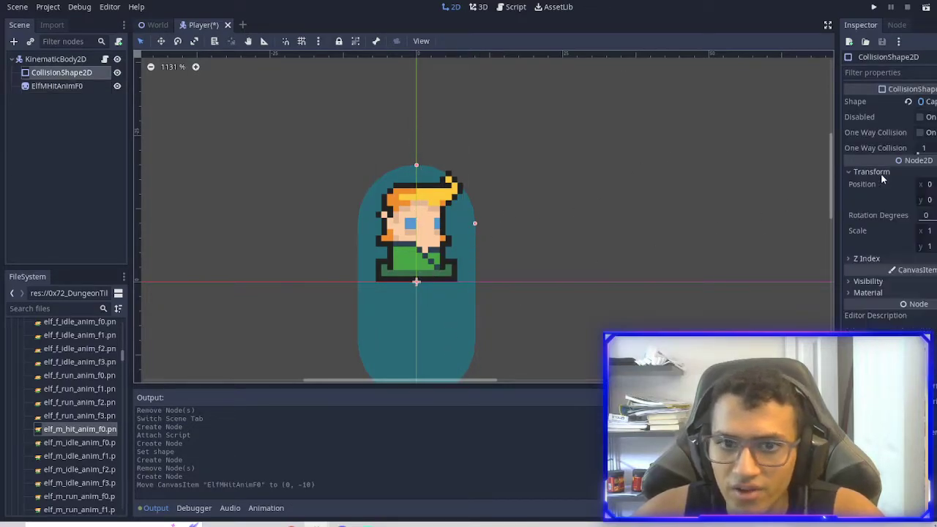
left_click(925, 216)
type("90")
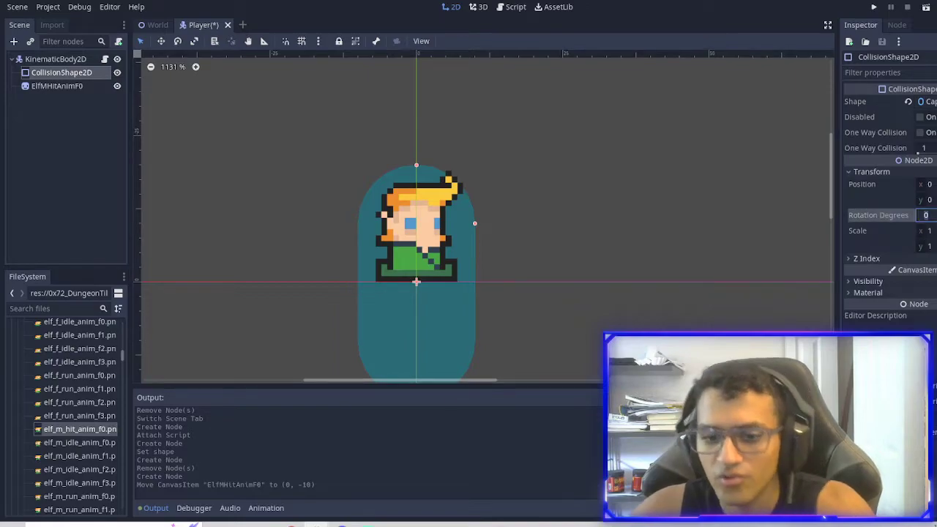
key("Return")
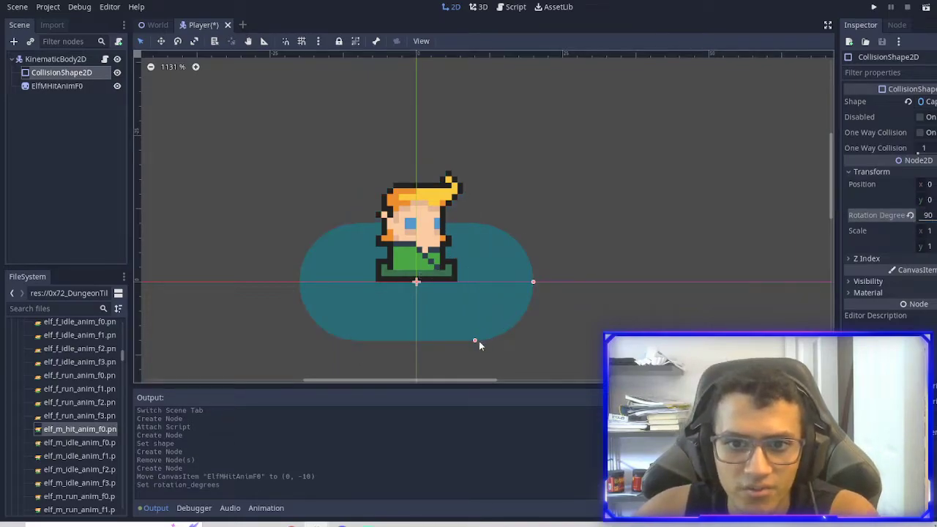
mouse_move(478, 337)
left_mouse_down()
mouse_move(449, 293)
mouse_move(474, 281)
mouse_move(444, 258)
mouse_move(428, 283)
left_mouse_up()
scroll(444, 258, "up", 1)
scroll(434, 251, "down", 1)
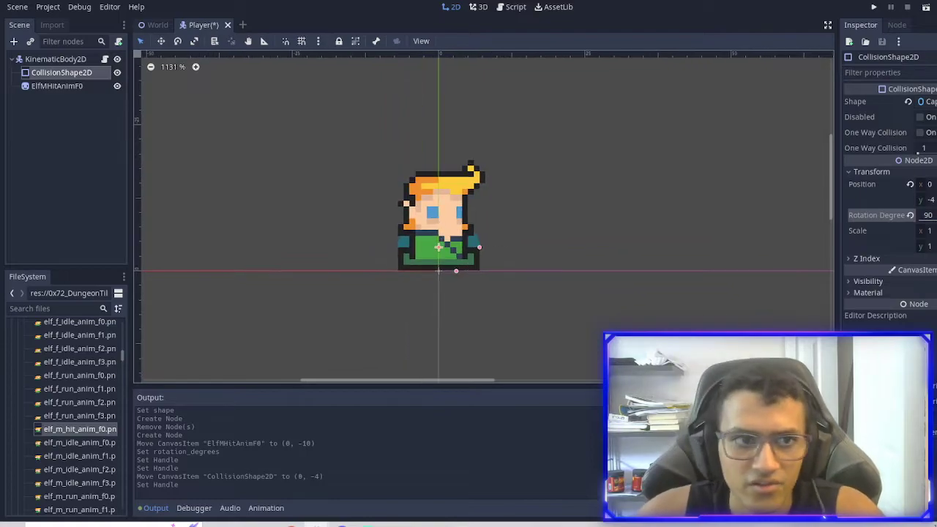
Move CollisionShape2D below the ElfMHitAnimF0 sprite in the Scene dock.
left_click_drag(67, 75, 63, 92)
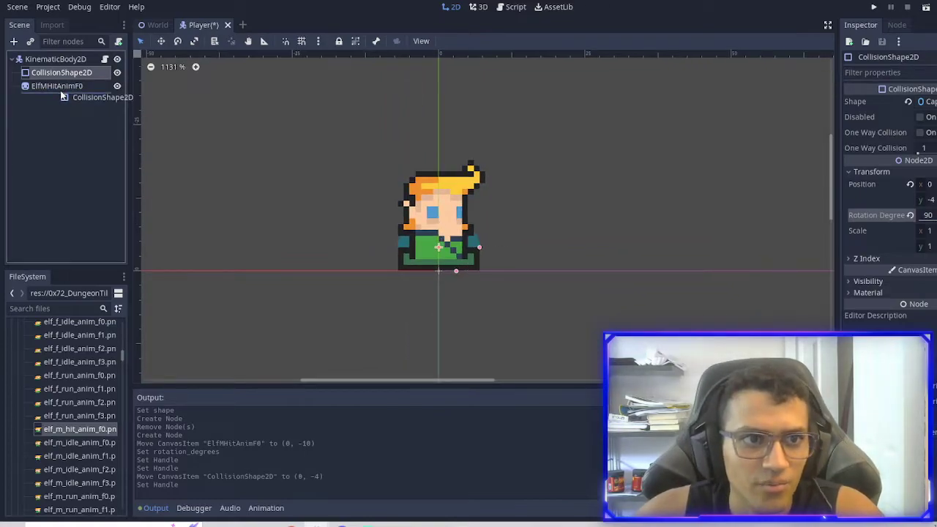
left_click(476, 242)
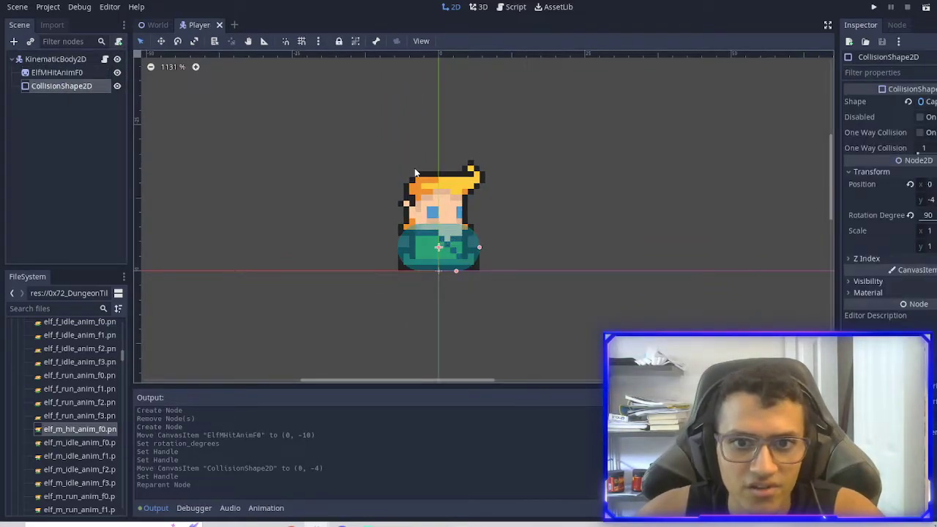
scroll(476, 242, "down", 2)
Rename the KinematicBody2D root node to Player.
double_click(85, 61)
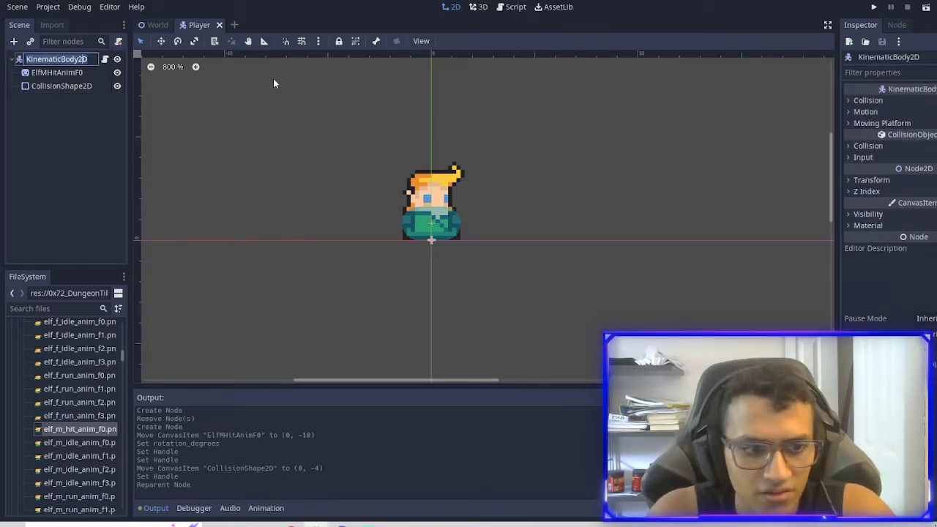
type("Player")
key("Return")
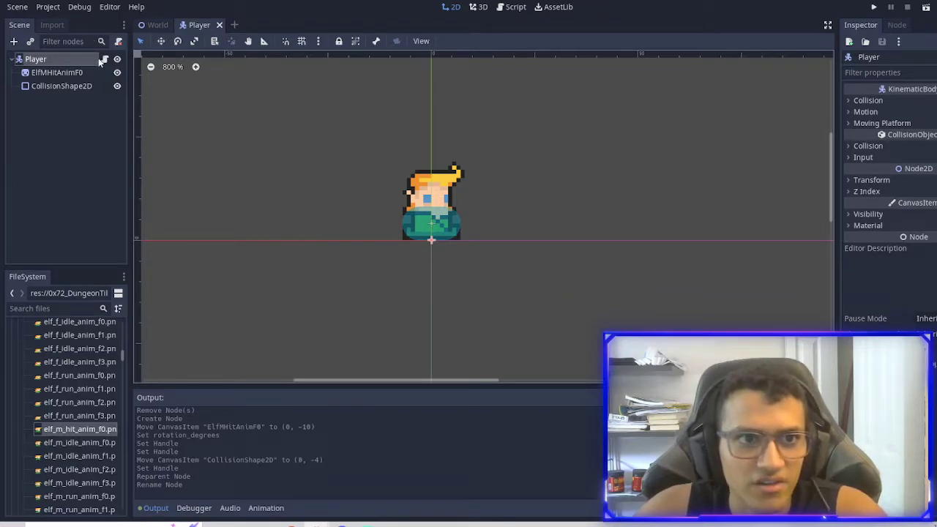
Add a new input action named Click in Project Settings > Input Map.
left_click(52, 7)
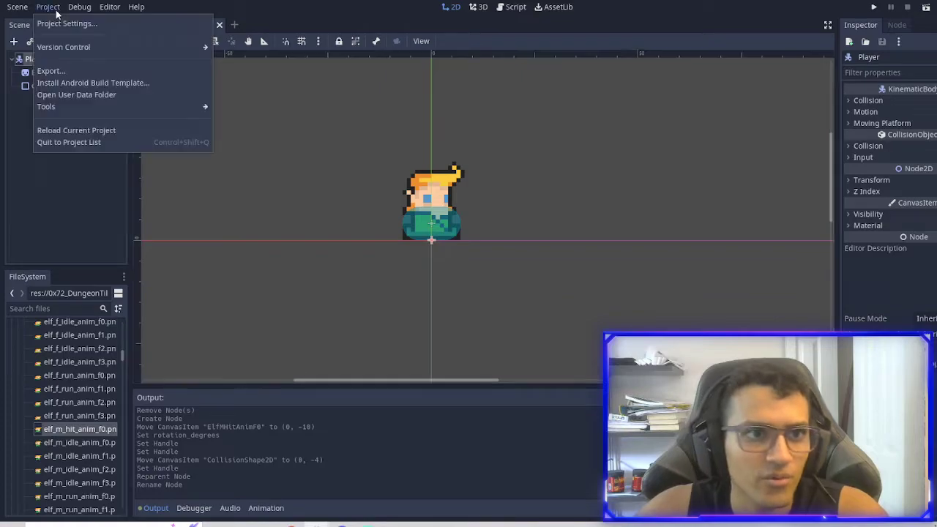
left_click(82, 24)
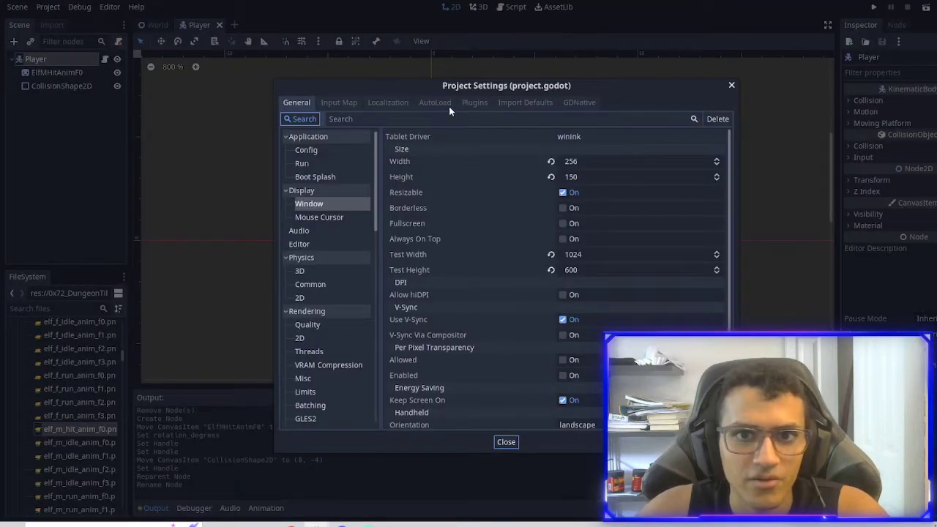
left_click(337, 103)
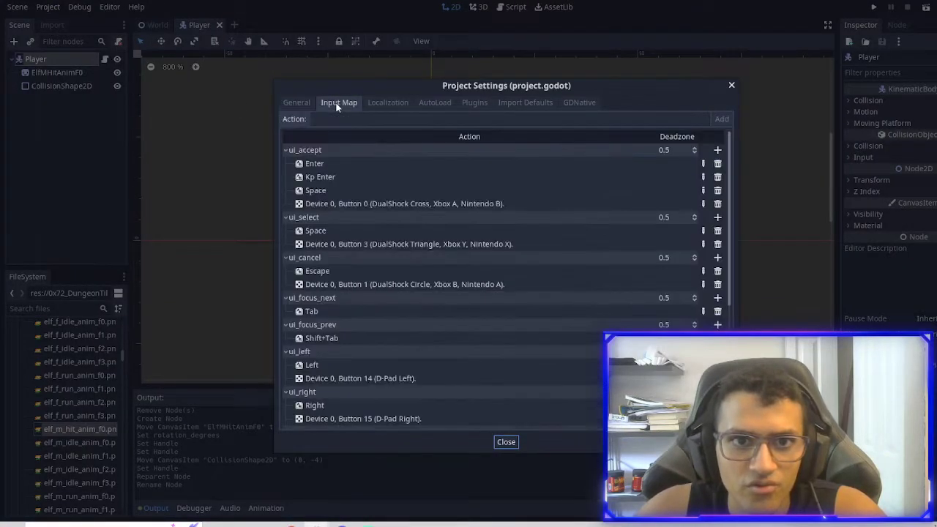
left_click(341, 121)
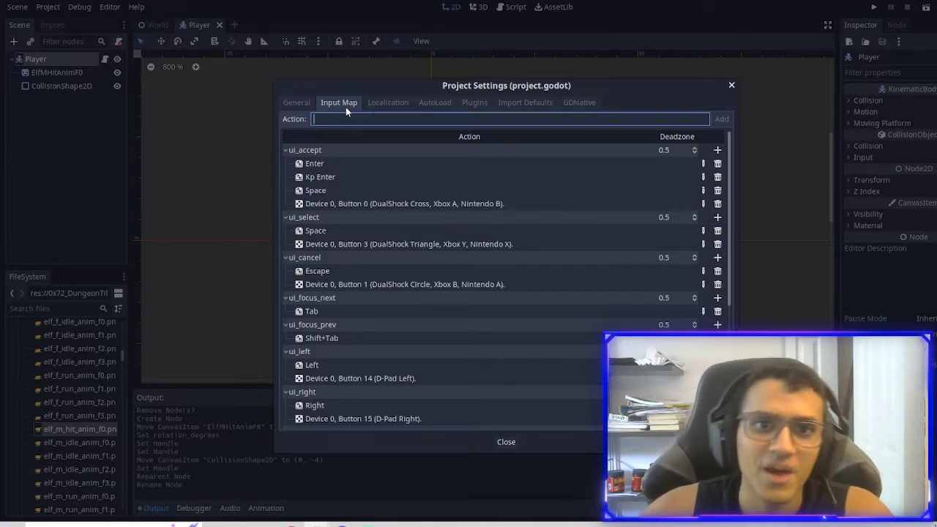
type("Click")
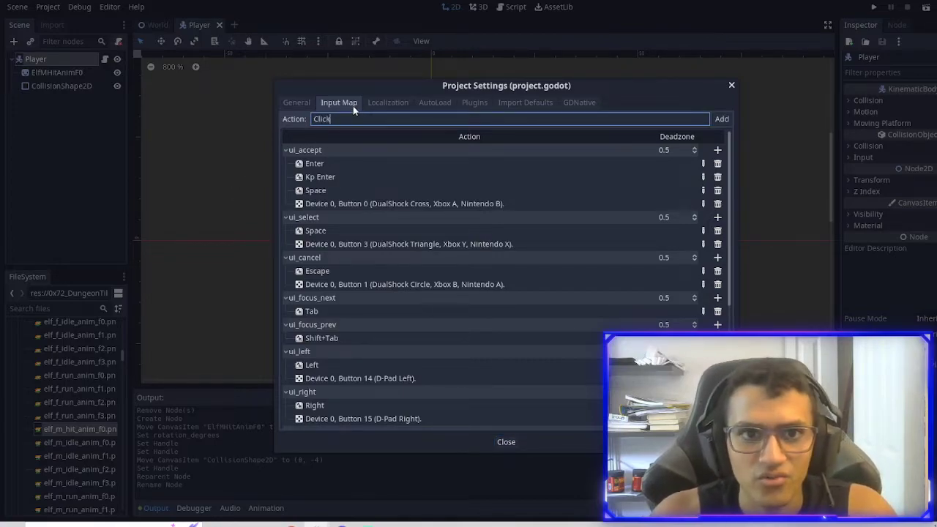
key("Return")
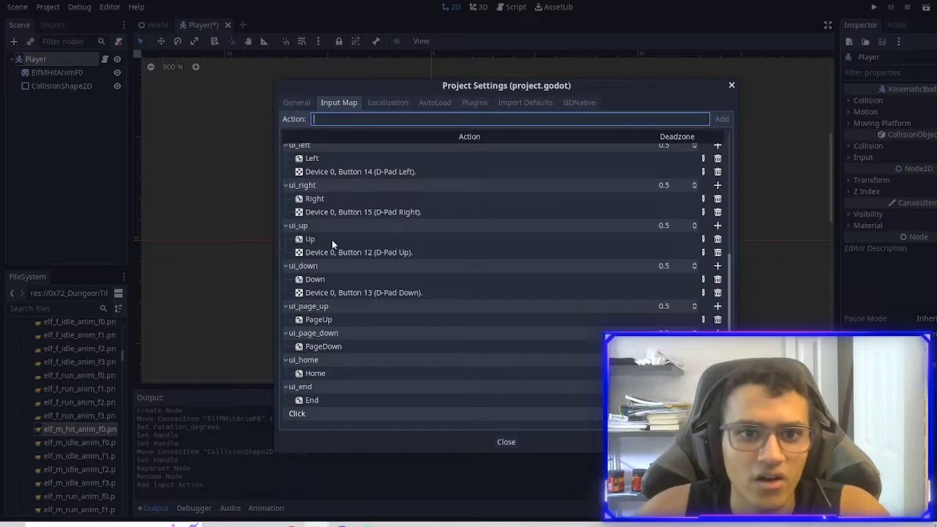
Scroll the Input Map list down to the new Click action at the bottom.
scroll(344, 308, "up", 2)
scroll(333, 309, "up", 3)
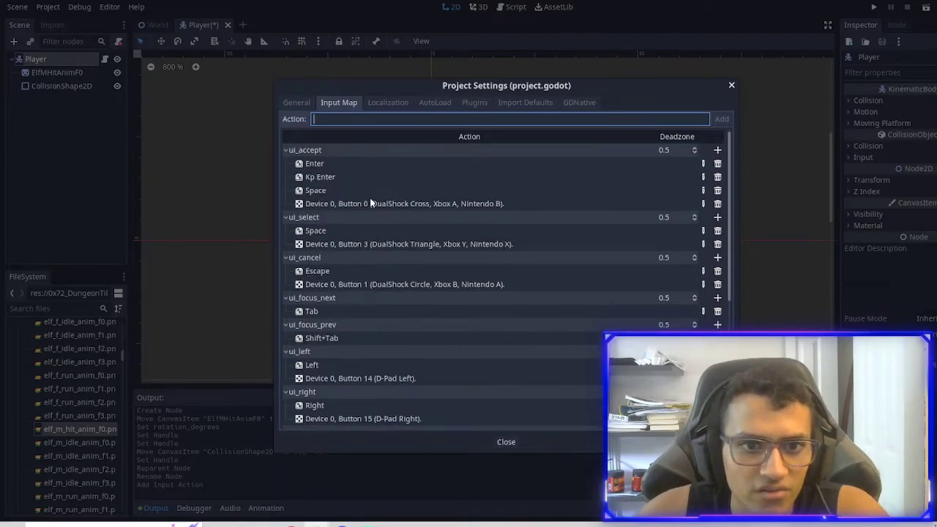
scroll(331, 299, "down", 1)
scroll(330, 295, "down", 4)
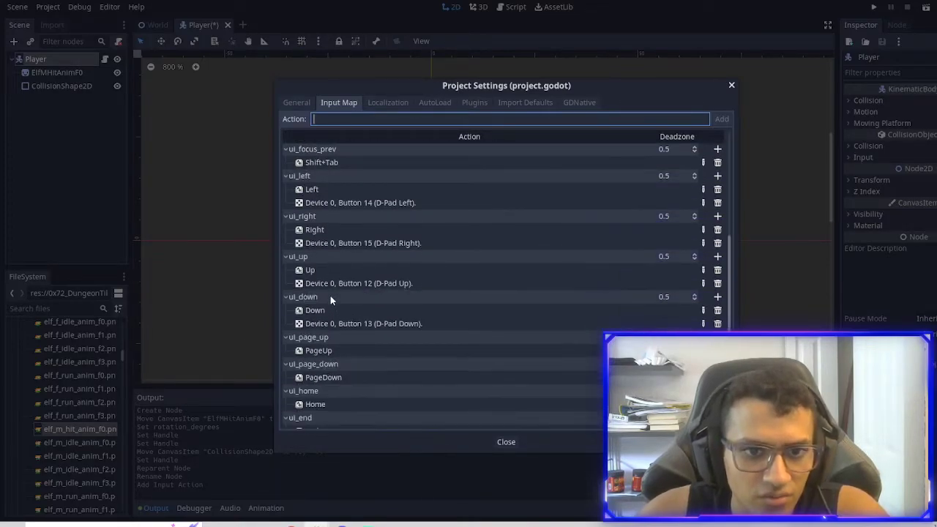
scroll(327, 282, "down", 1)
scroll(360, 280, "up", 5)
scroll(410, 263, "down", 5)
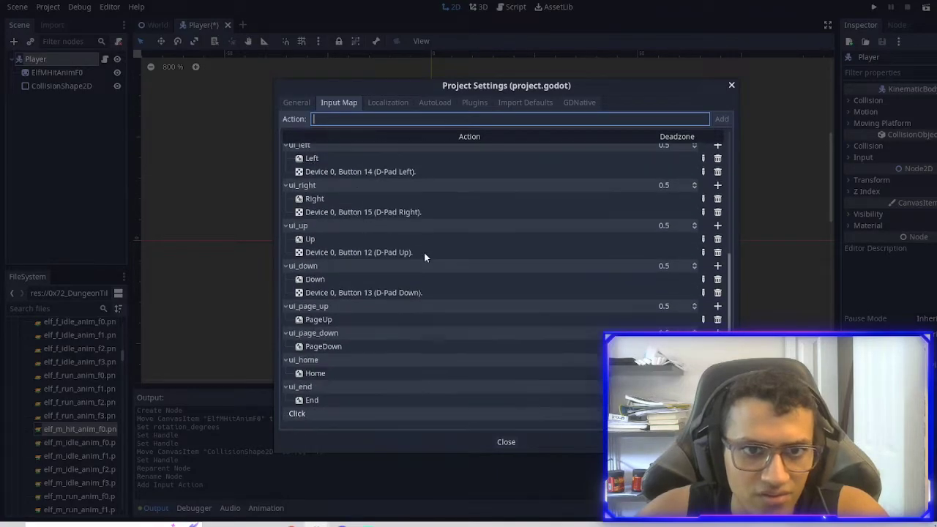
scroll(340, 249, "up", 5)
scroll(340, 248, "down", 2)
scroll(340, 248, "down", 3)
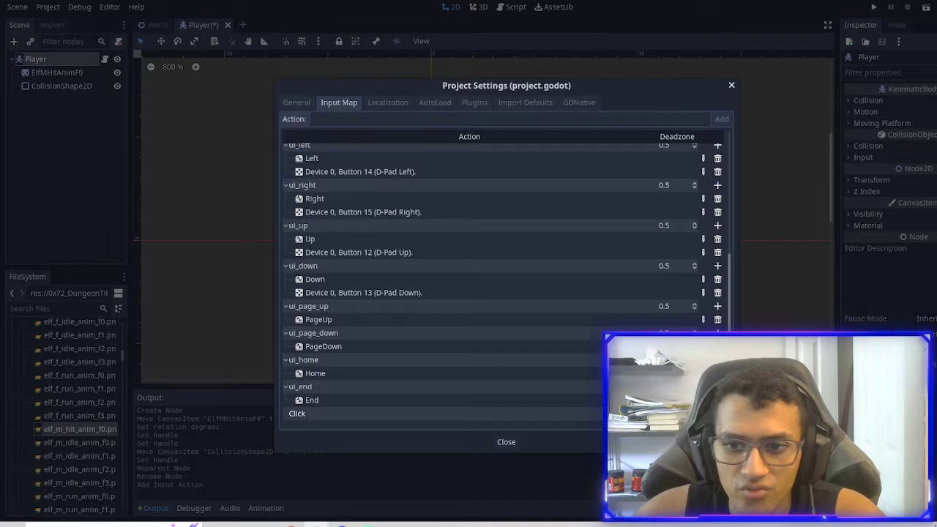
Bind the Left mouse button to the Click action and close Project Settings.
left_click(477, 257)
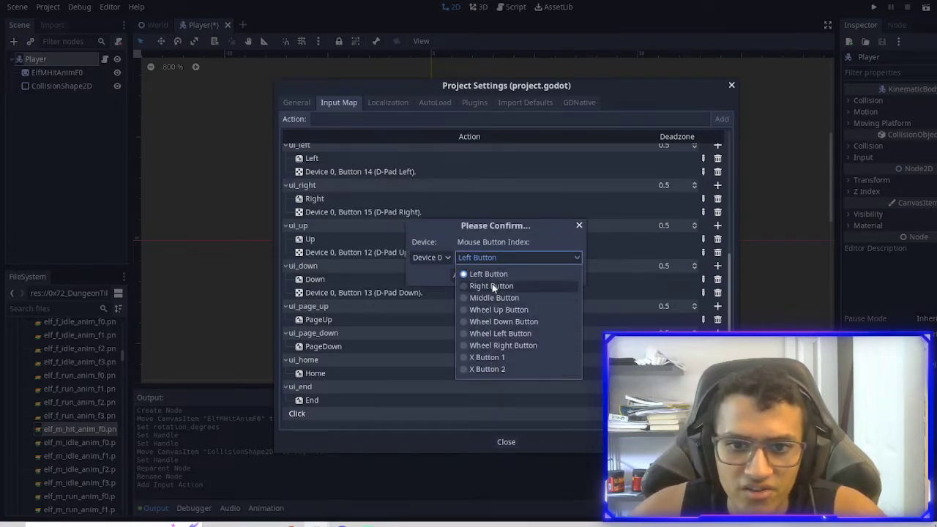
left_click(476, 275)
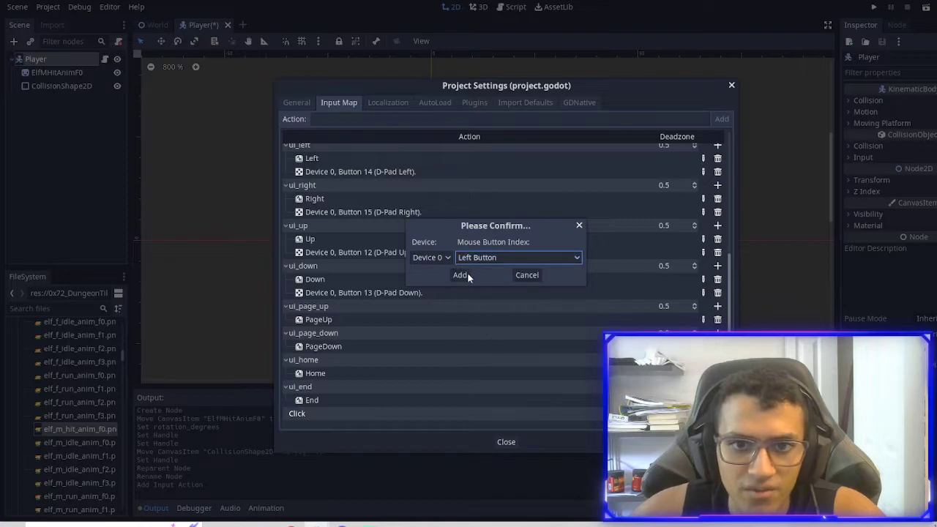
left_click(460, 275)
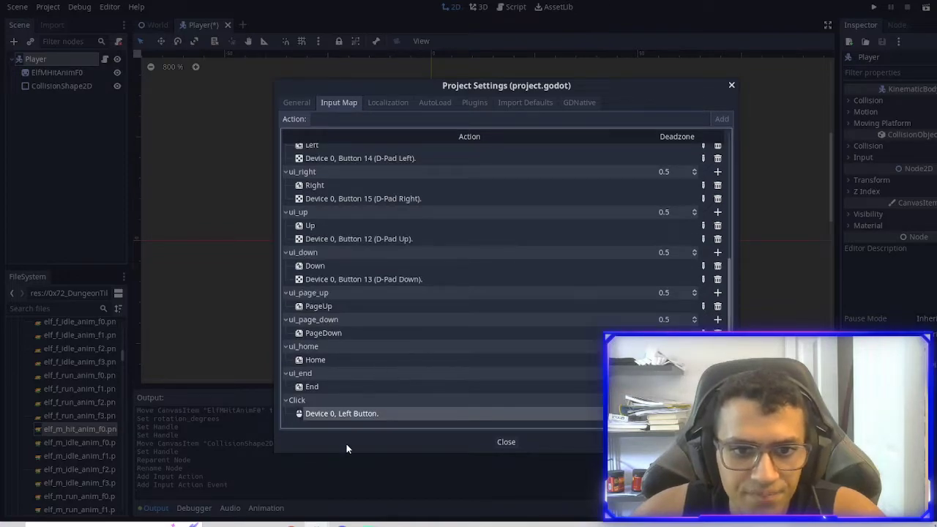
left_click(508, 442)
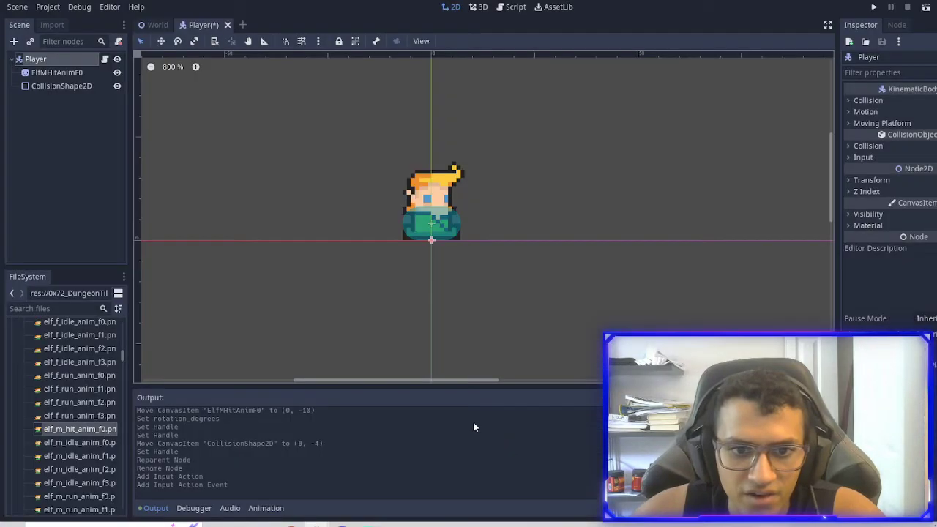
Open Player.gd and replace the template code with an _input(event) function.
left_click(105, 59)
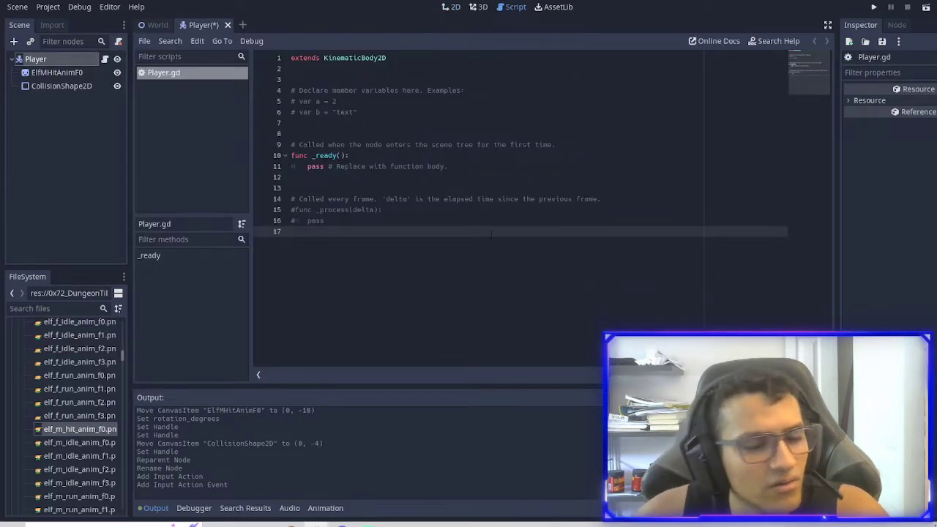
left_click_drag(359, 266, 276, 89)
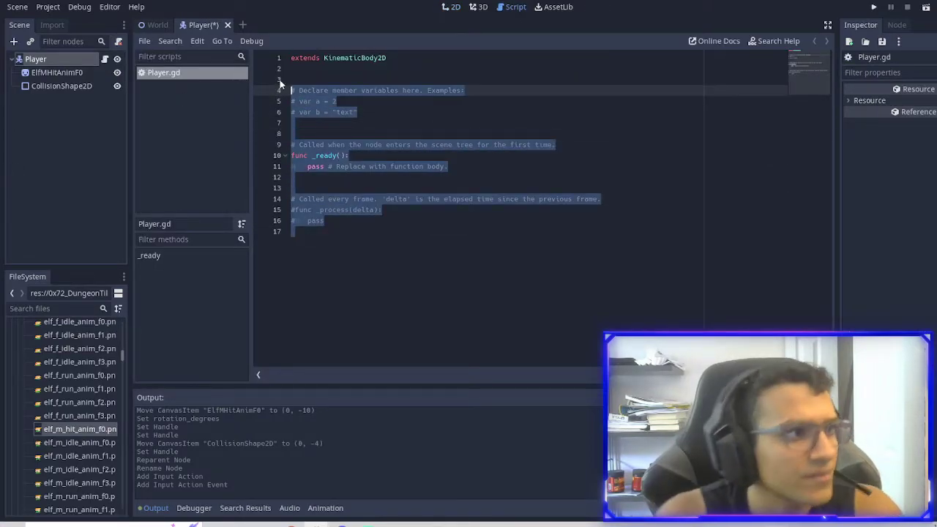
type("func input")
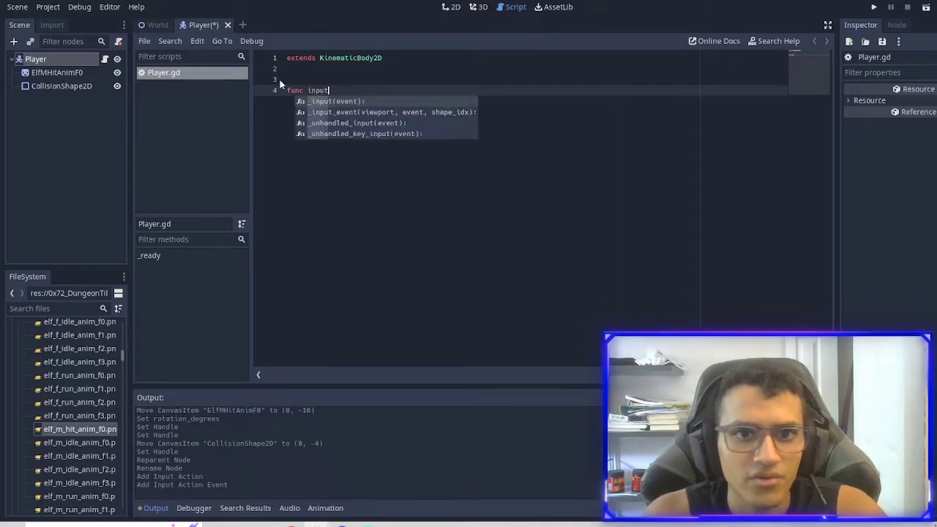
key("Return")
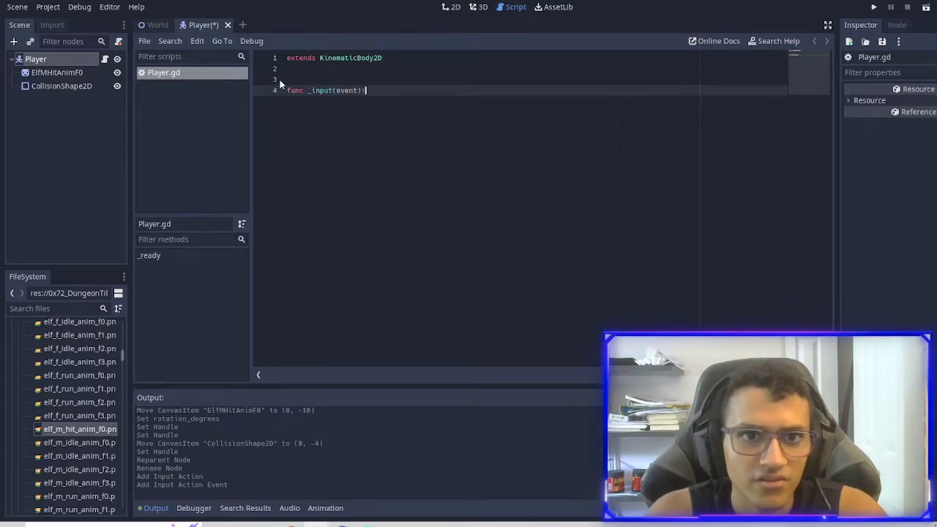
key("Return")
type("if event")
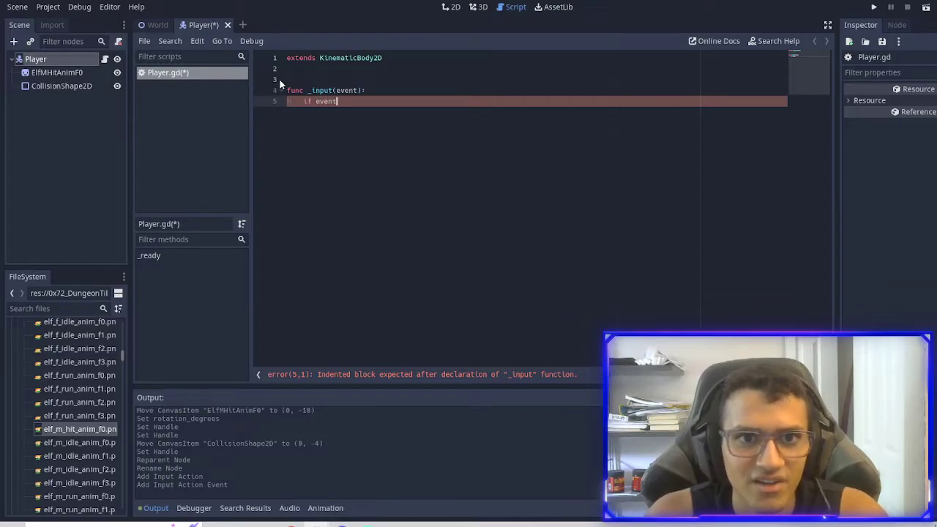
Add an event.is_action_pressed("Click") check inside _input.
type(".")
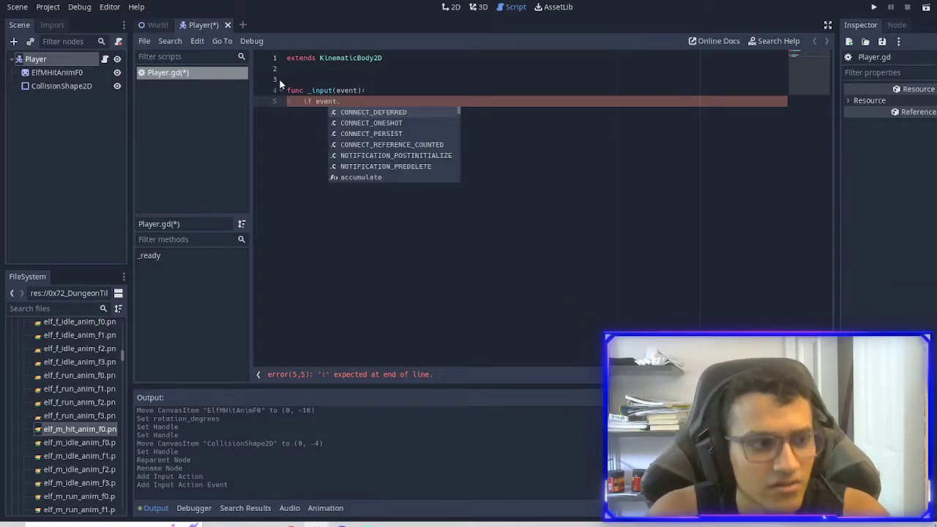
type("isacti")
key("BackSpace")
key("BackSpace")
key("BackSpace")
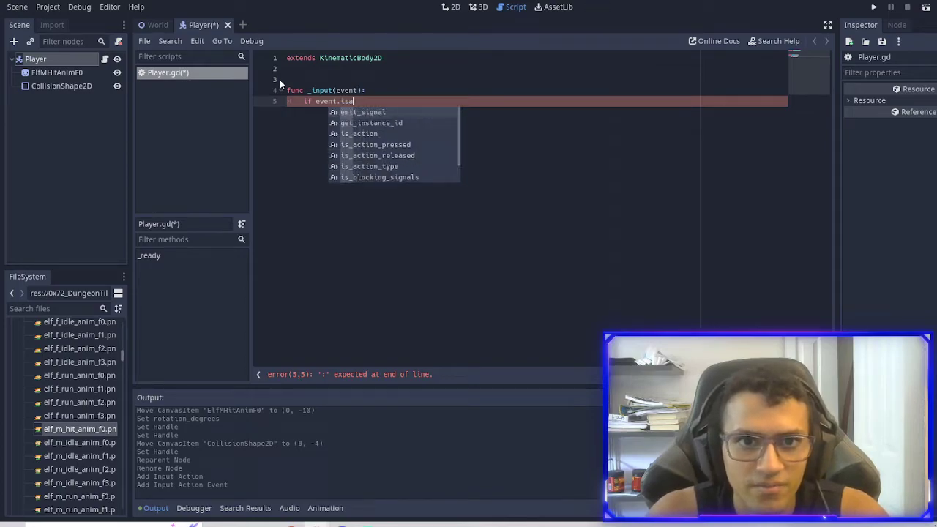
type("_ac")
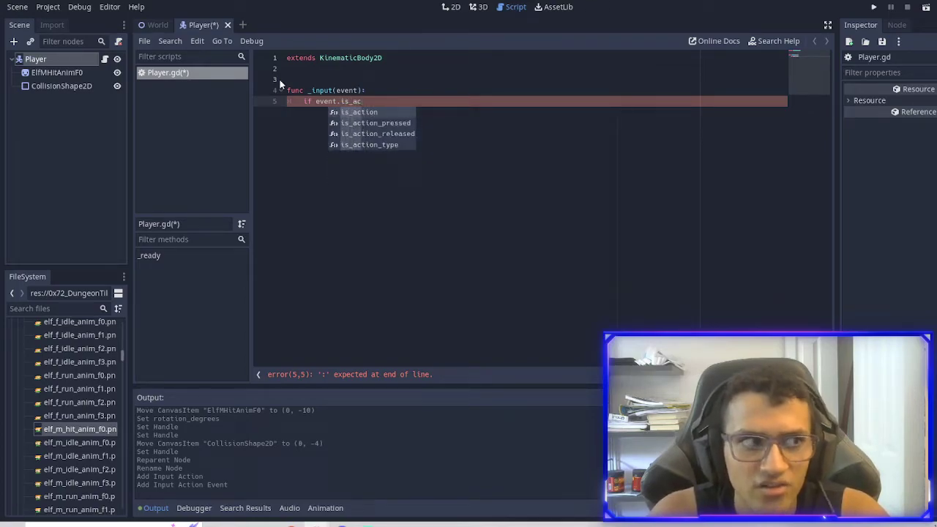
key("Down")
key("Return")
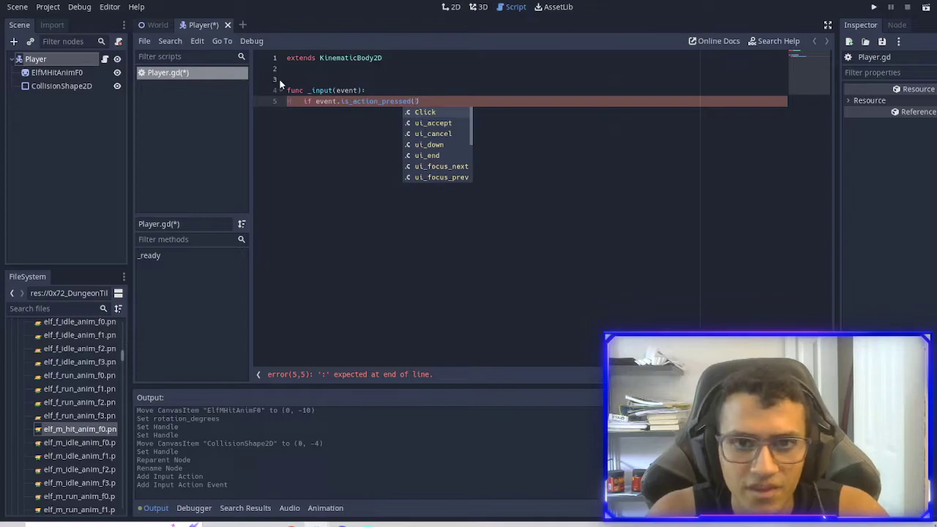
type("\"")
key("BackSpace")
key("BackSpace")
key("BackSpace")
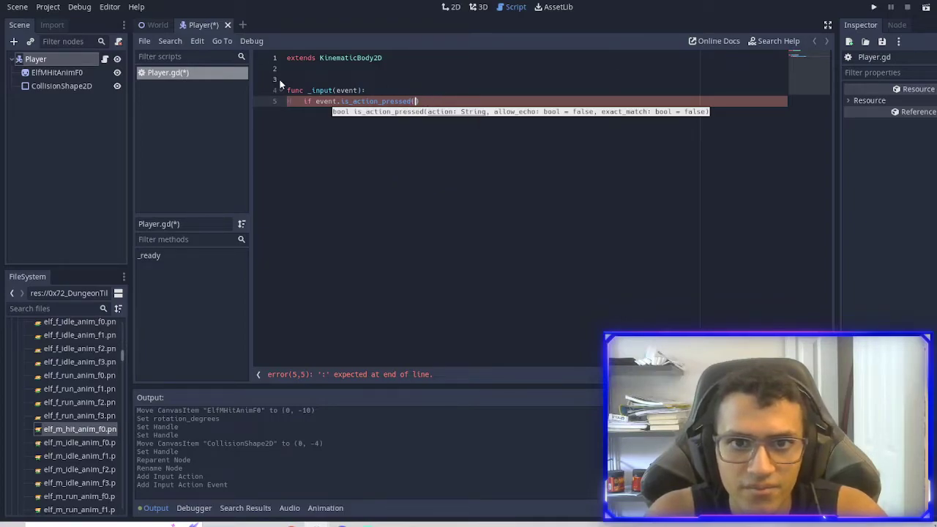
key("ctrl+space")
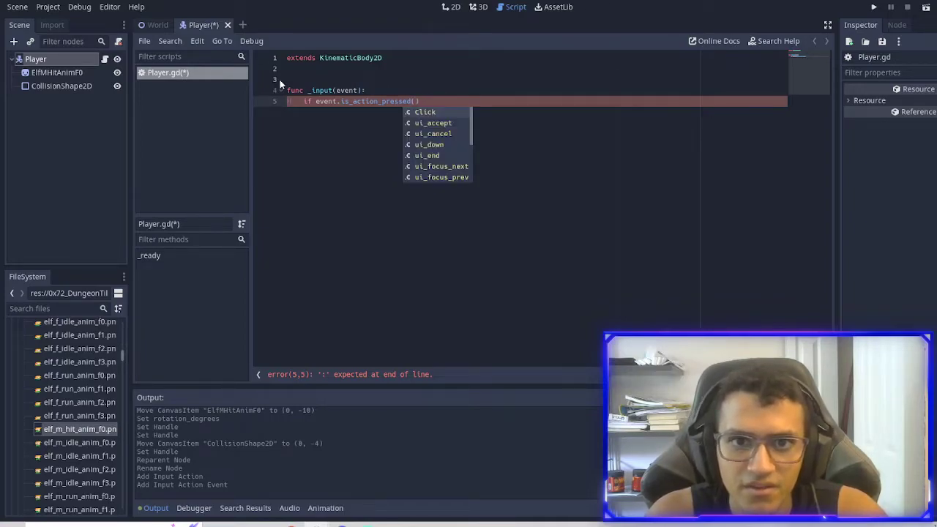
key("Down")
key("Up")
key("Up")
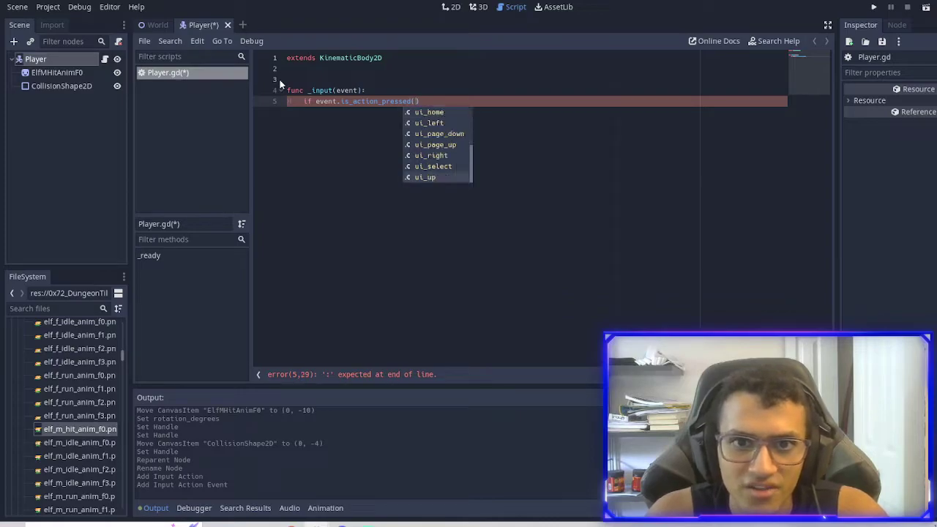
key("Up")
key("Up")
key("Up")
key("Up")
key("Up")
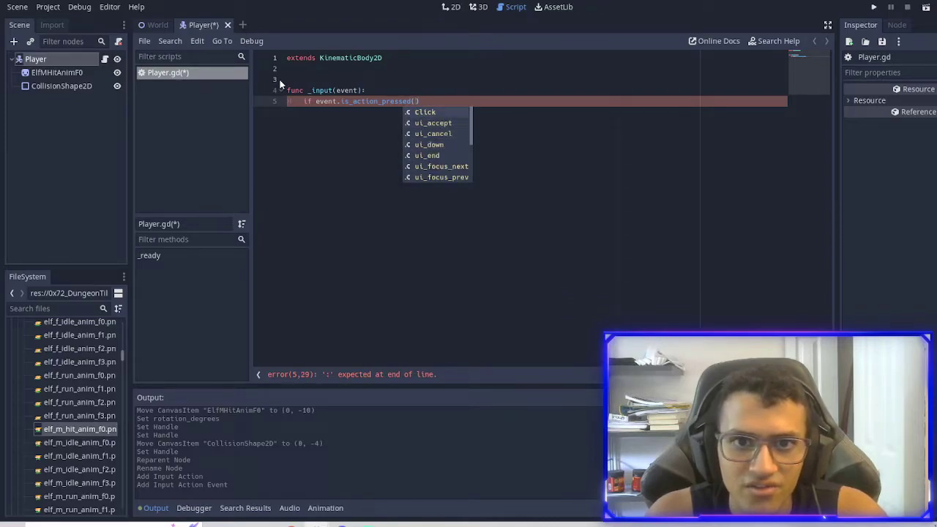
key("Return")
key("Return")
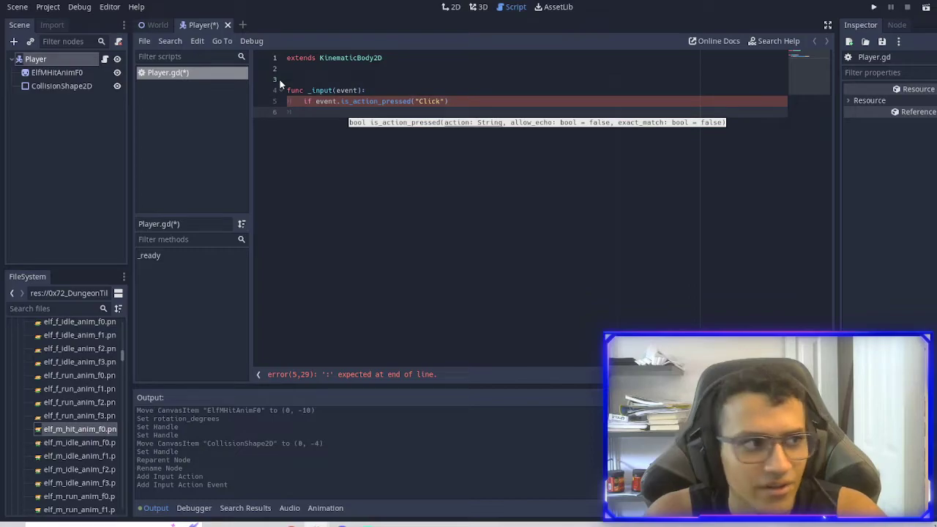
Print "HEllo" inside the if block and save the script.
type("pr")
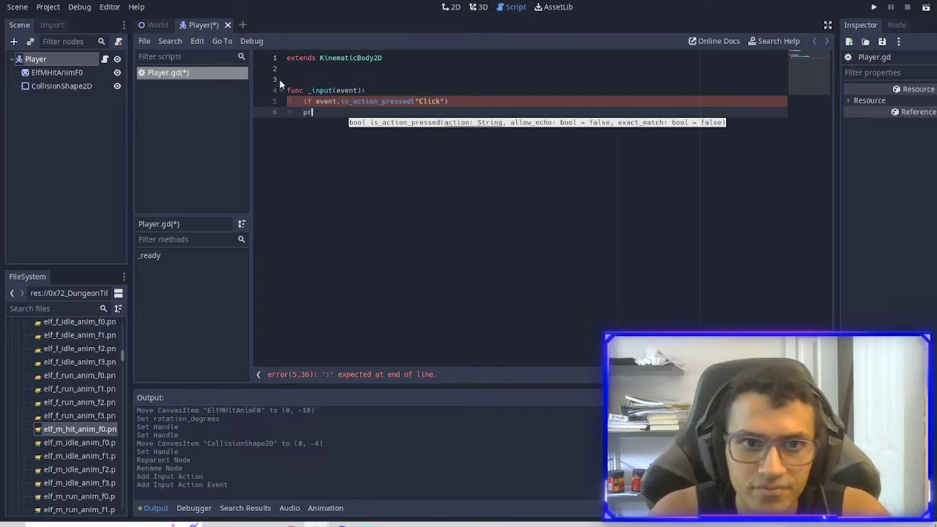
key("BackSpace")
key("BackSpace")
key("BackSpace")
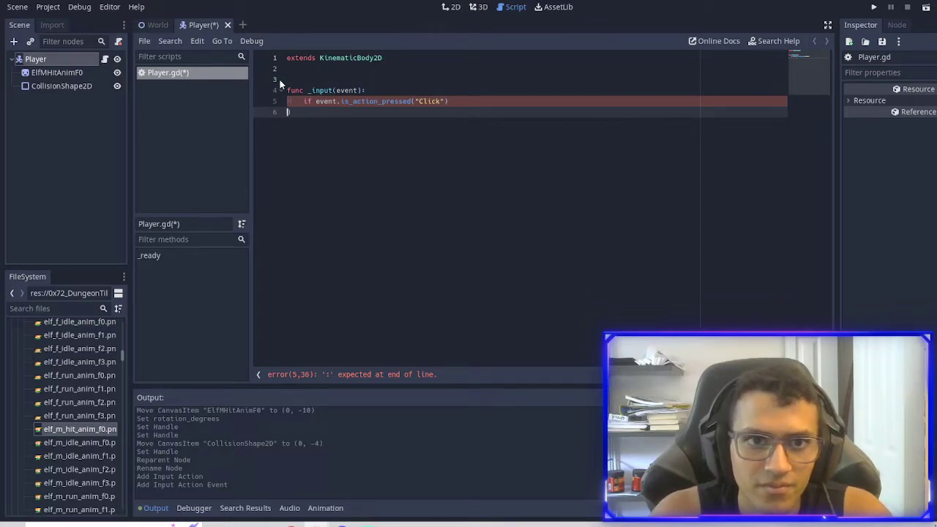
key("Tab")
key("Tab")
type("print")
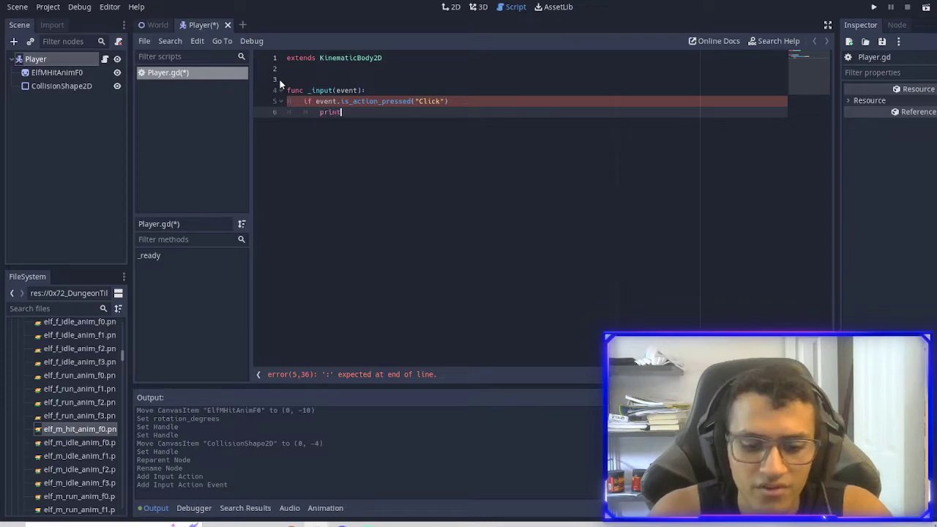
type("(\"")
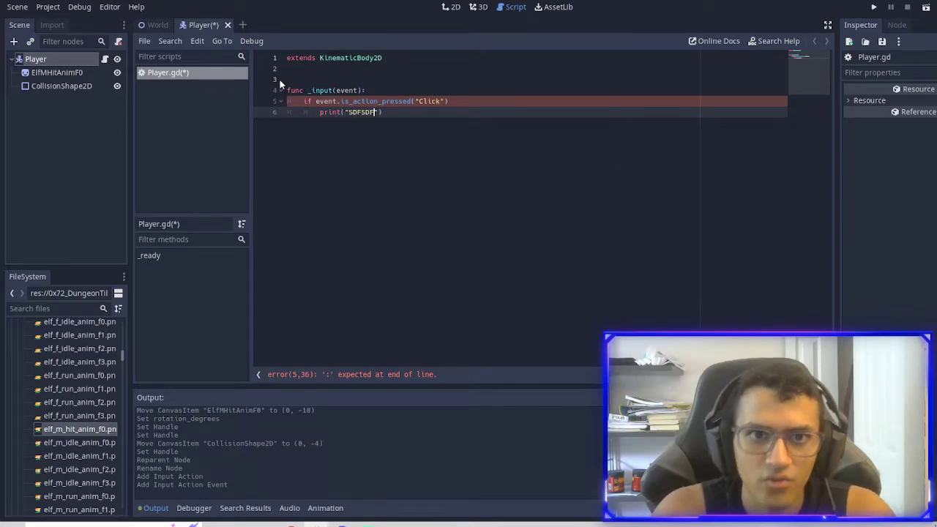
type("HEllo")
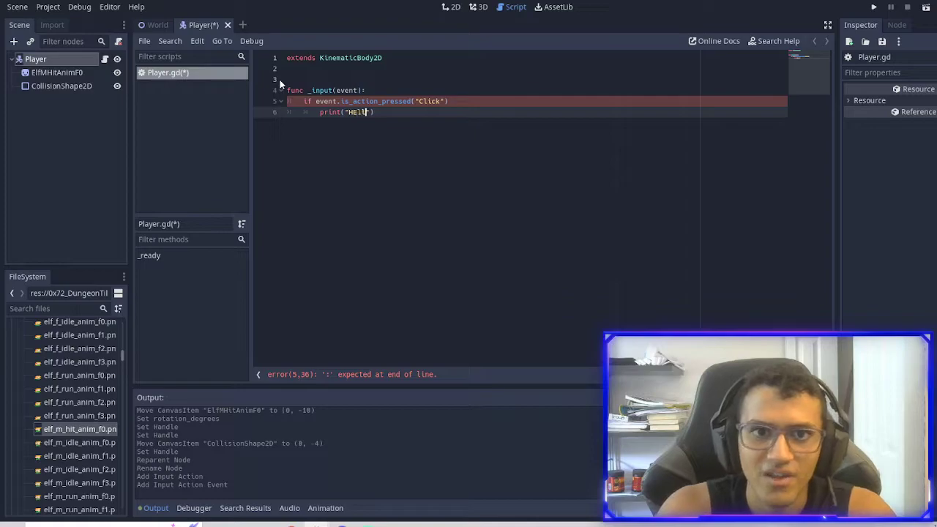
key("ctrl+s")
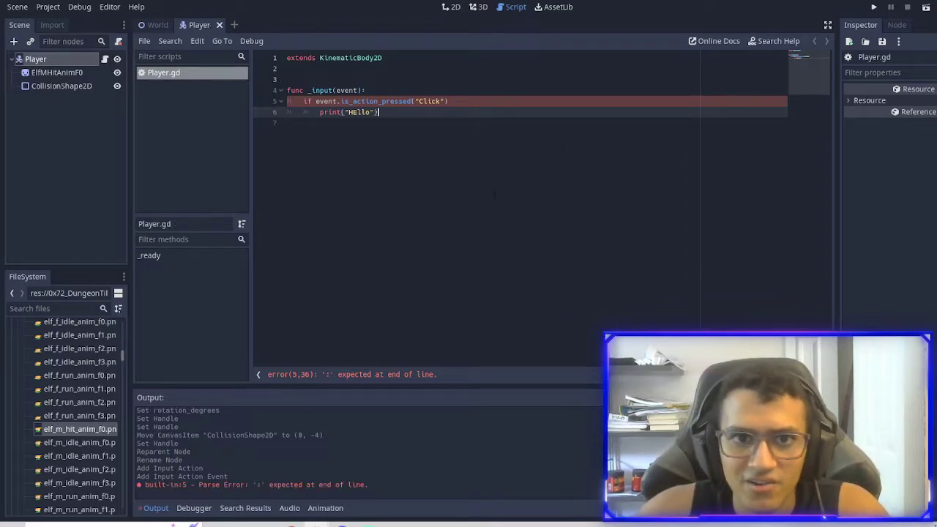
Add the missing colon to the if line, space out the function, and run the game.
left_click(447, 101)
type(":")
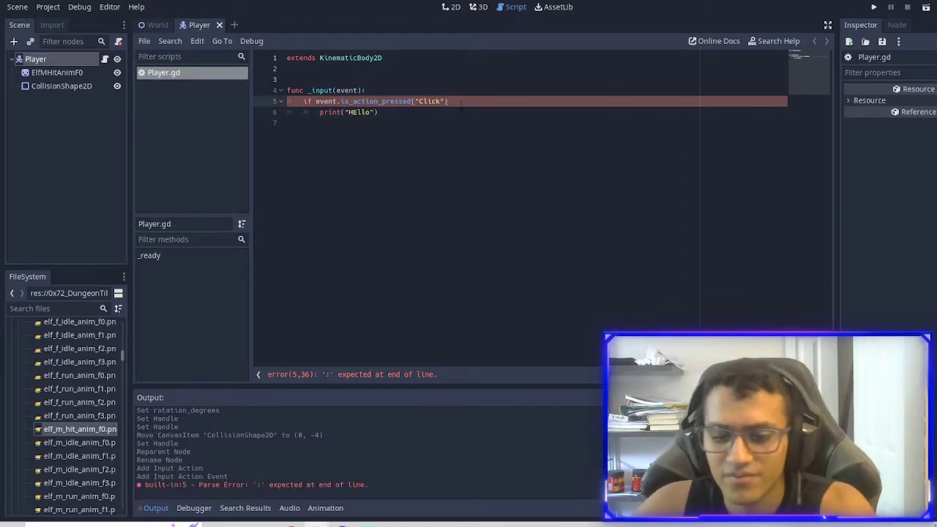
left_click(383, 79)
key("Return")
key("Return")
key("Return")
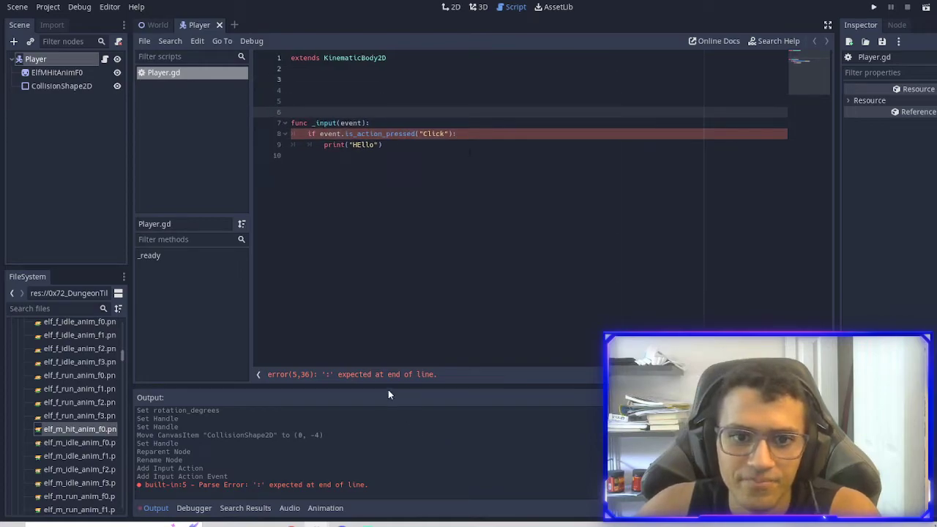
left_click(741, 154)
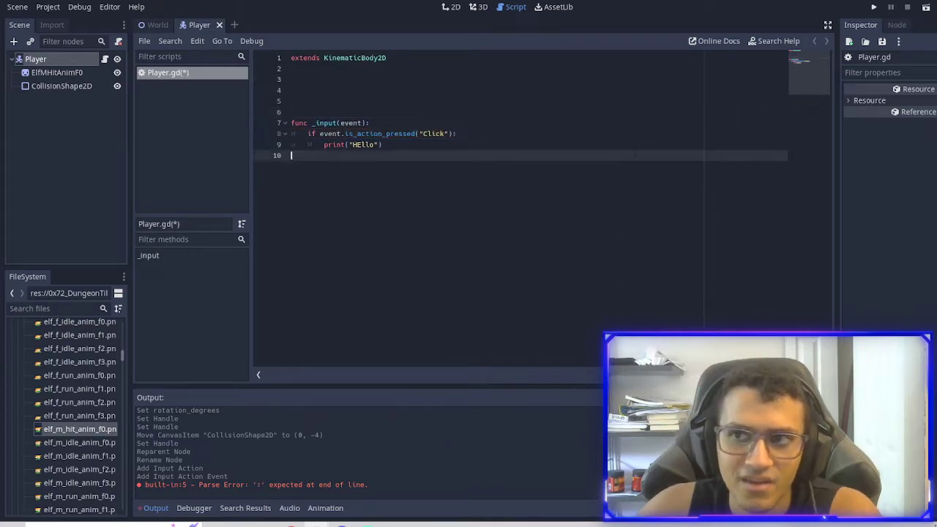
key("F5")
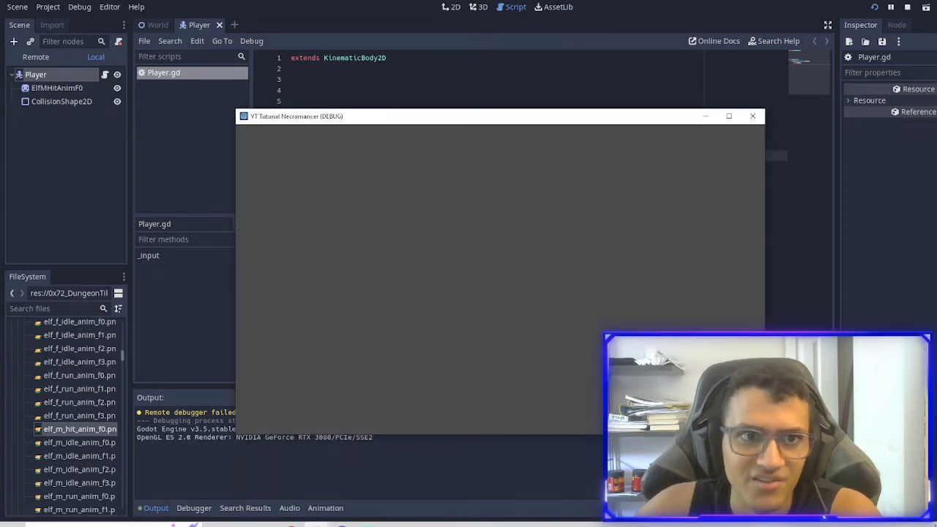
Stop the game and drag a Player.tscn instance into the World scene.
left_click(752, 116)
key("ctrl+Tab")
left_click(450, 7)
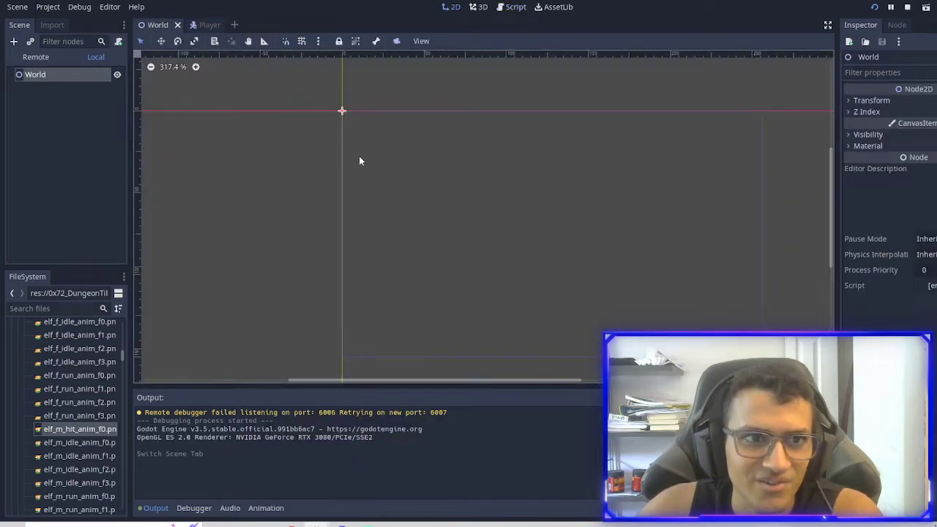
scroll(18, 362, "up", 15)
left_click(20, 369)
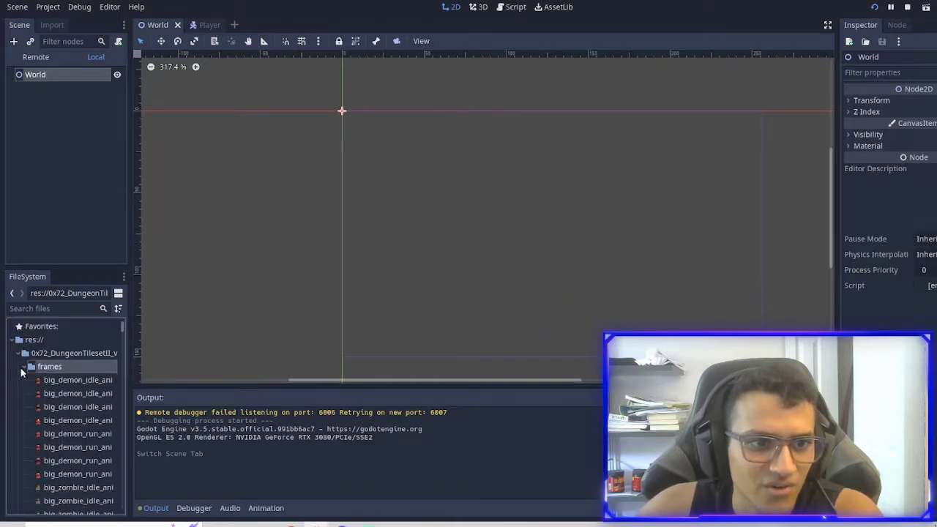
left_click(19, 354)
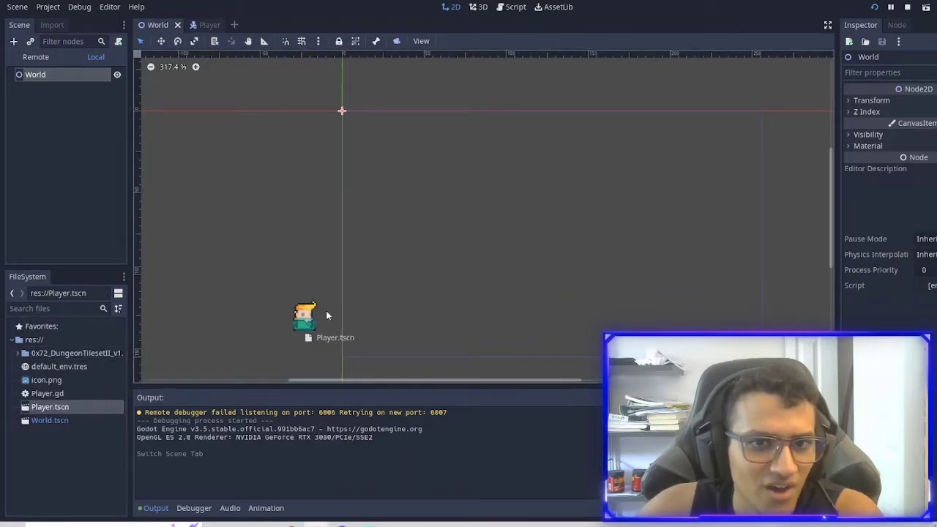
left_click_drag(49, 405, 466, 182)
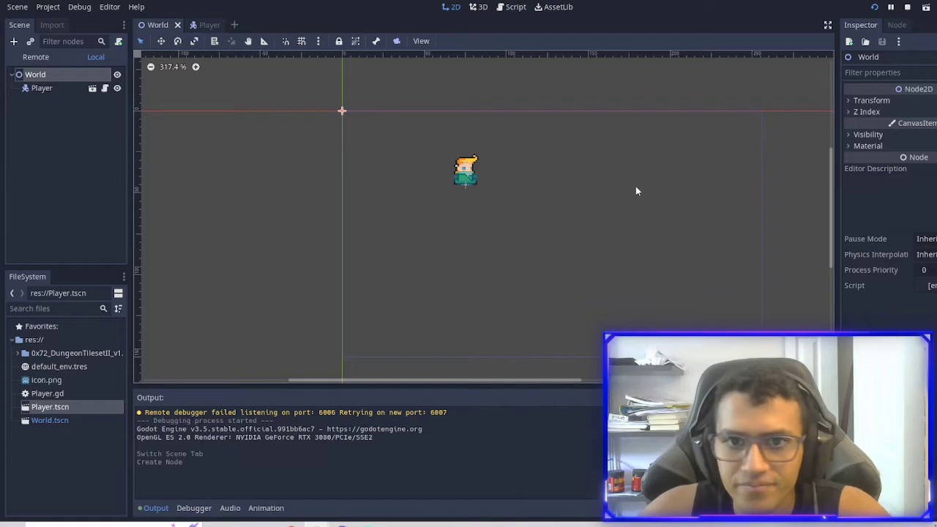
Run the project, trigger Click several times to print HEllo, then stop it.
left_click(874, 7)
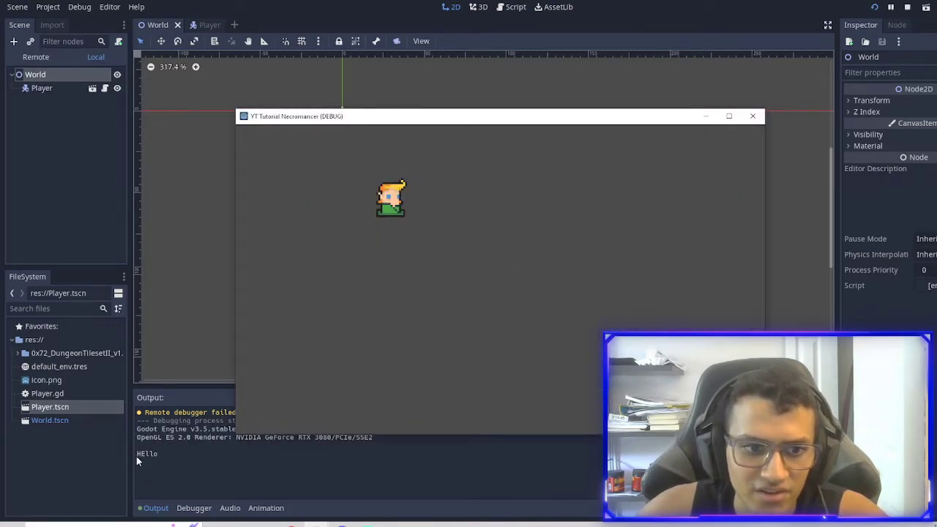
key("space")
key("space")
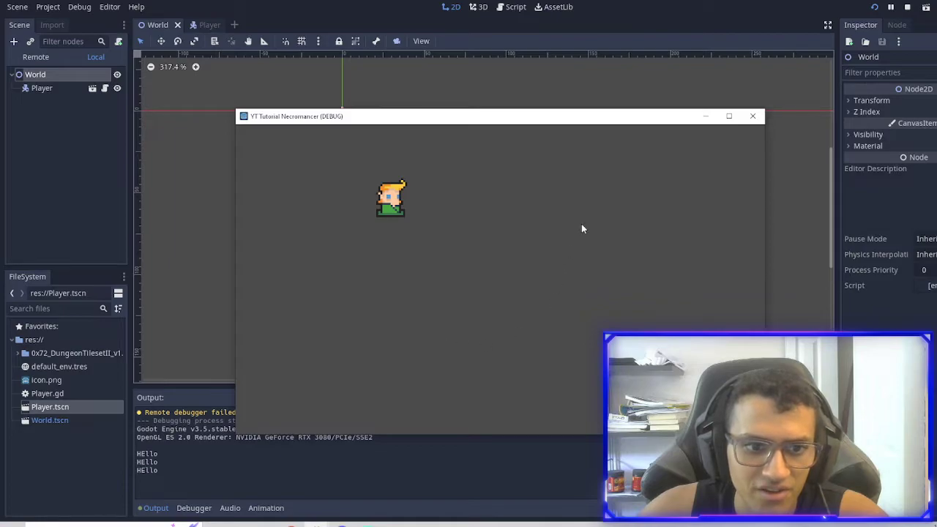
key("space")
key("space")
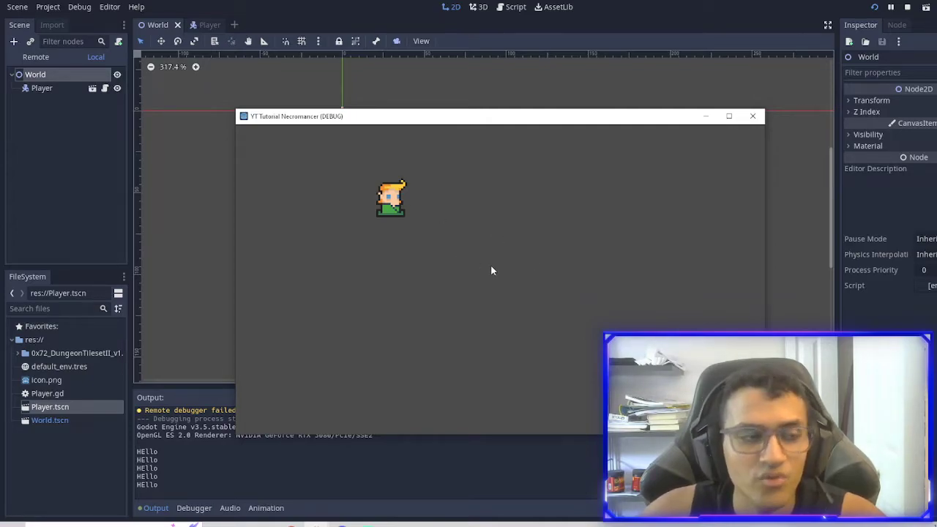
key("space")
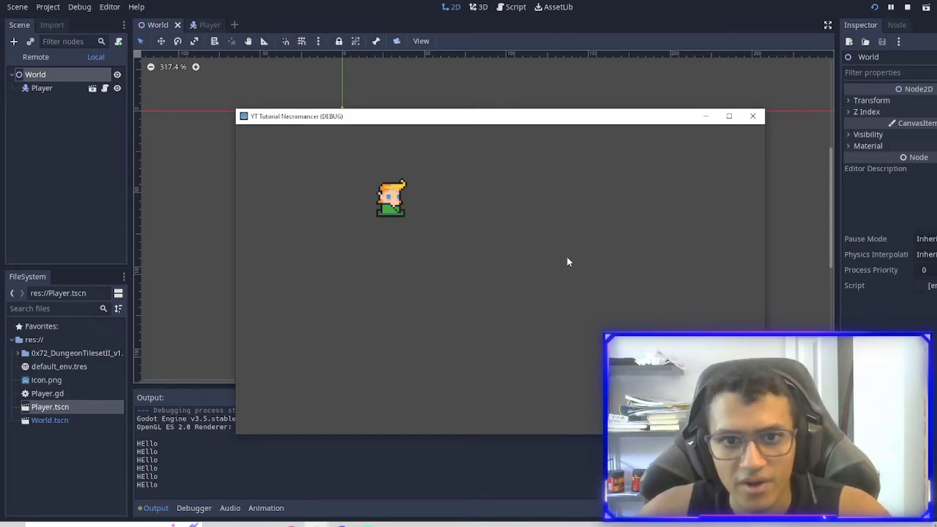
left_click(756, 118)
Open Player.gd and declare var Speed = 50 above the function.
left_click(515, 8)
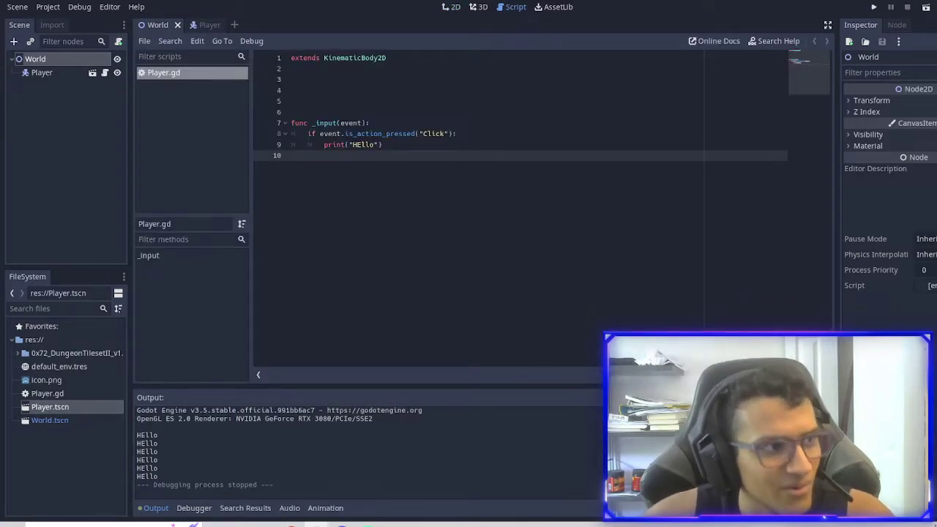
left_click(311, 78)
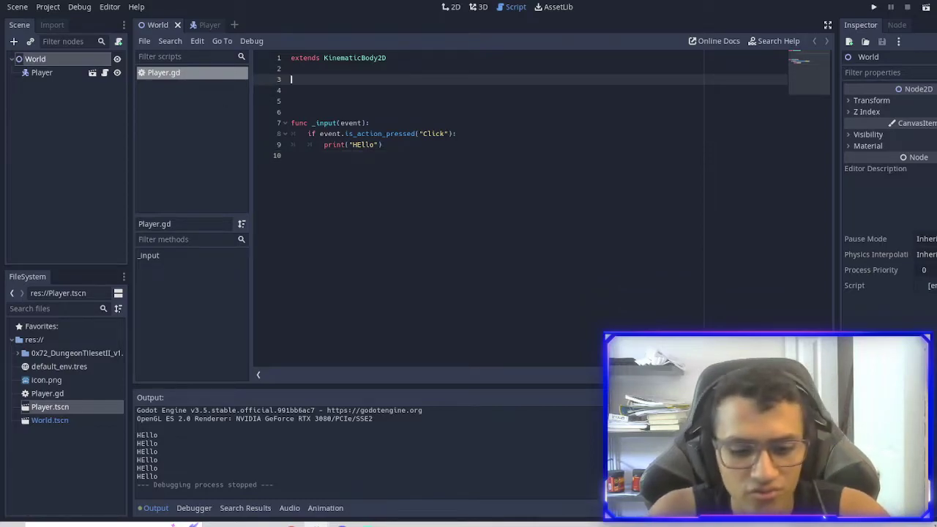
key("Return")
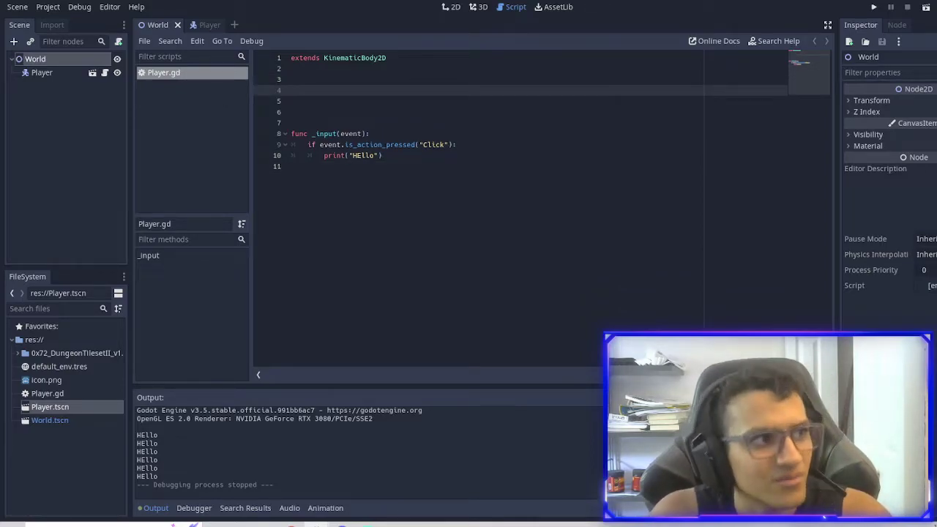
type("var ")
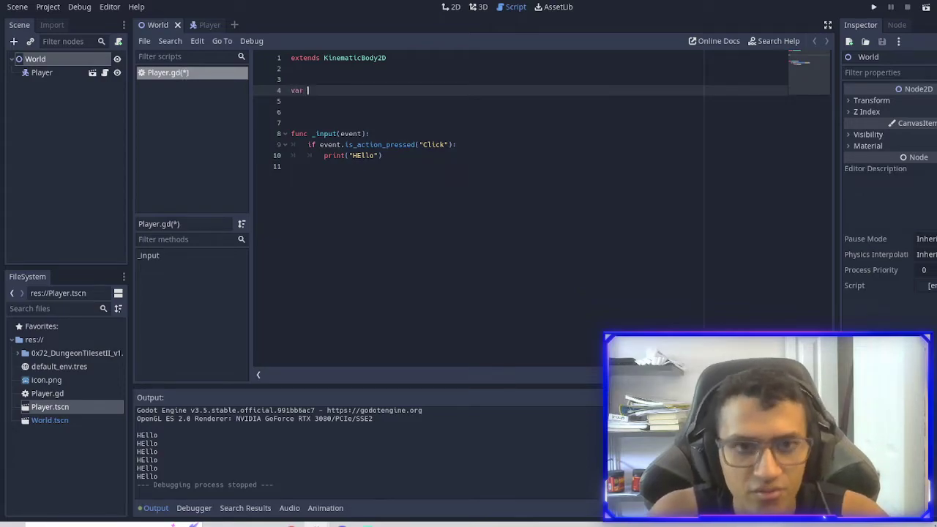
type("Speed ")
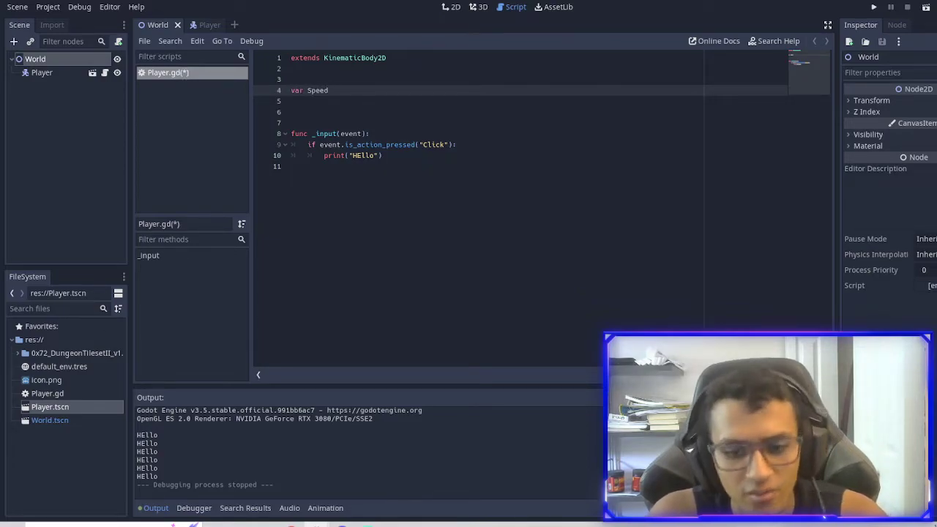
type("= 50")
key("Return")
key("Return")
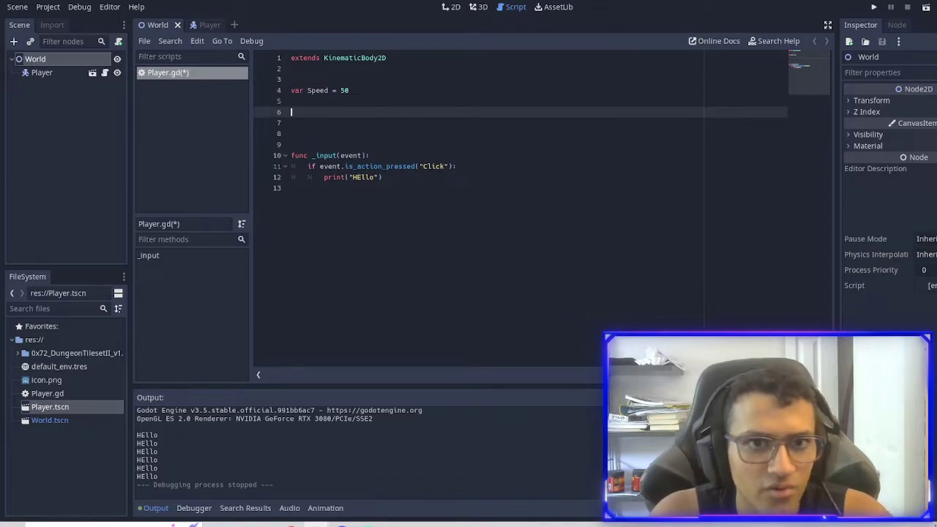
Add onready var target = position and var velocity = Vector2().
type("onready var")
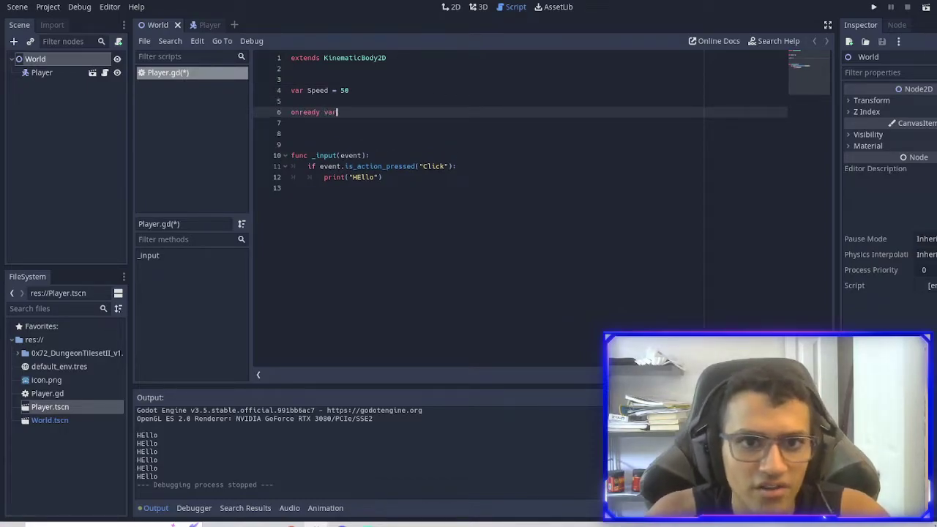
type(" = po")
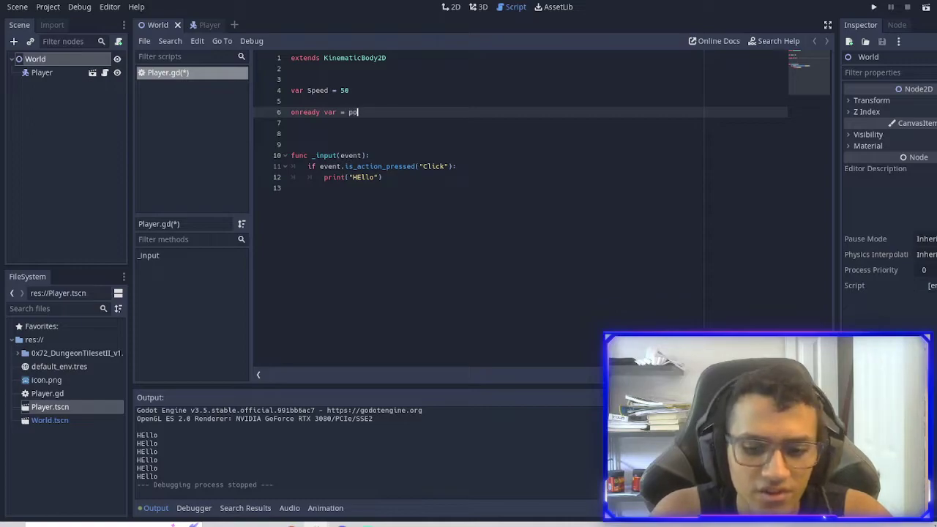
type("sition")
key("Return")
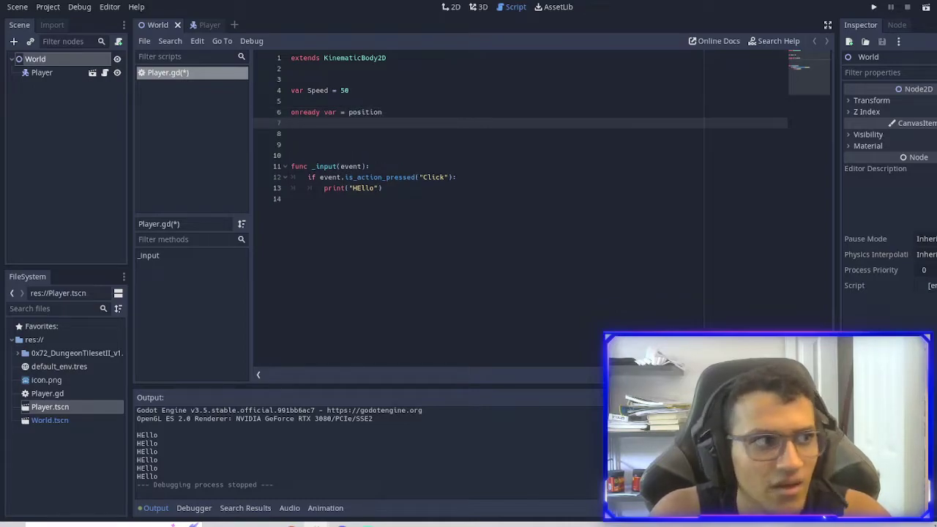
type("var ")
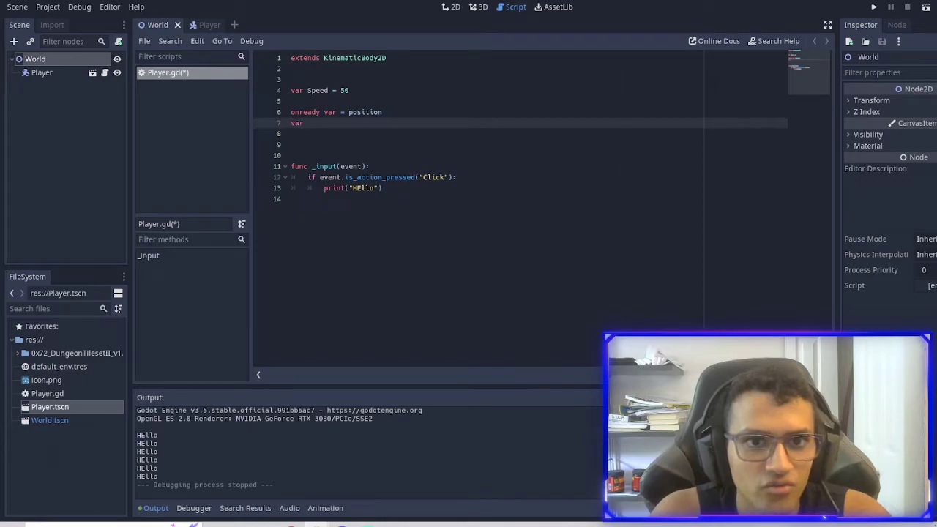
type("vel")
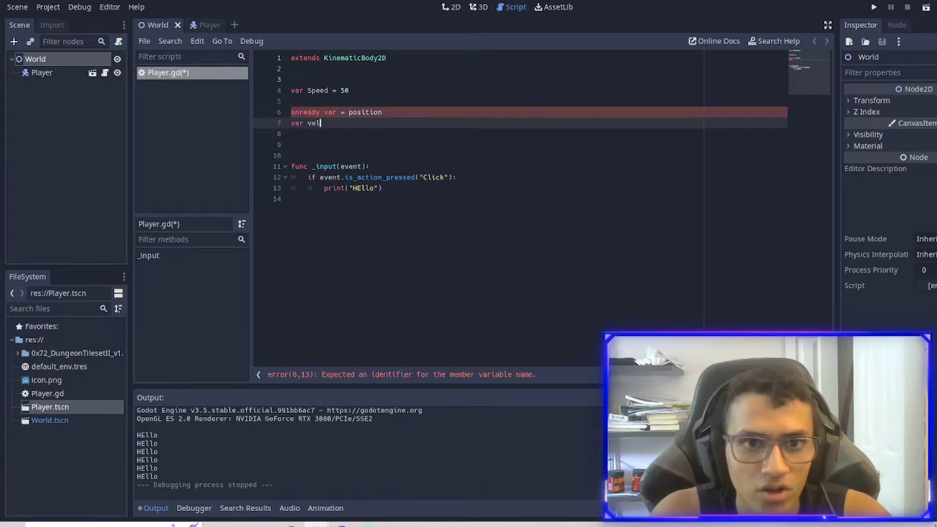
type("ocity")
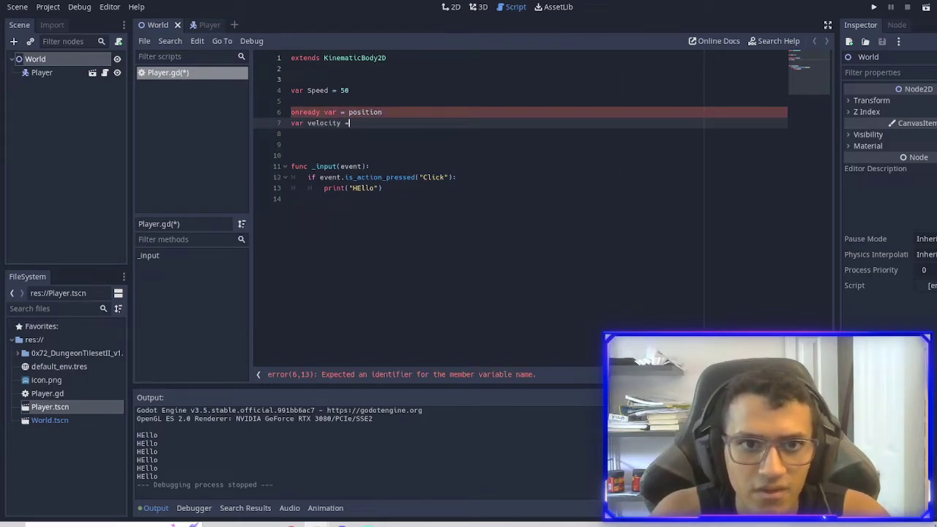
type(" = Vec")
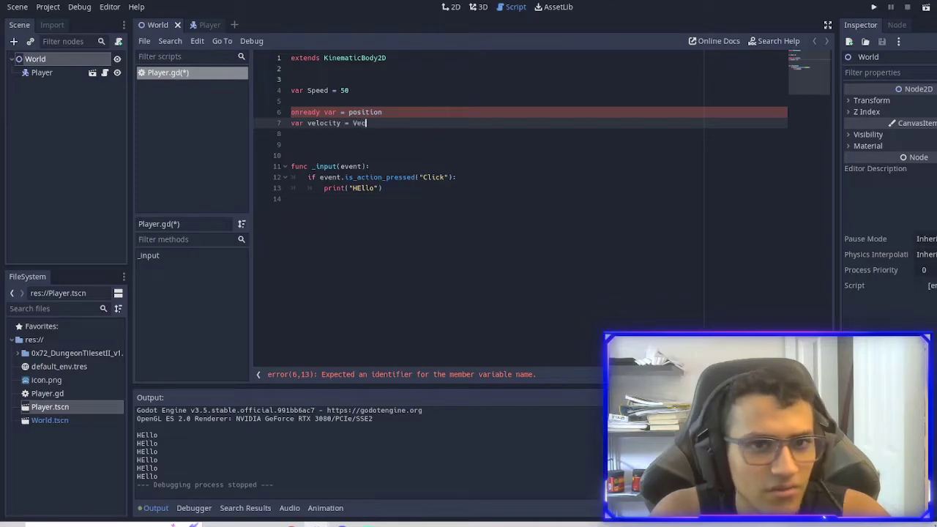
type("tor2")
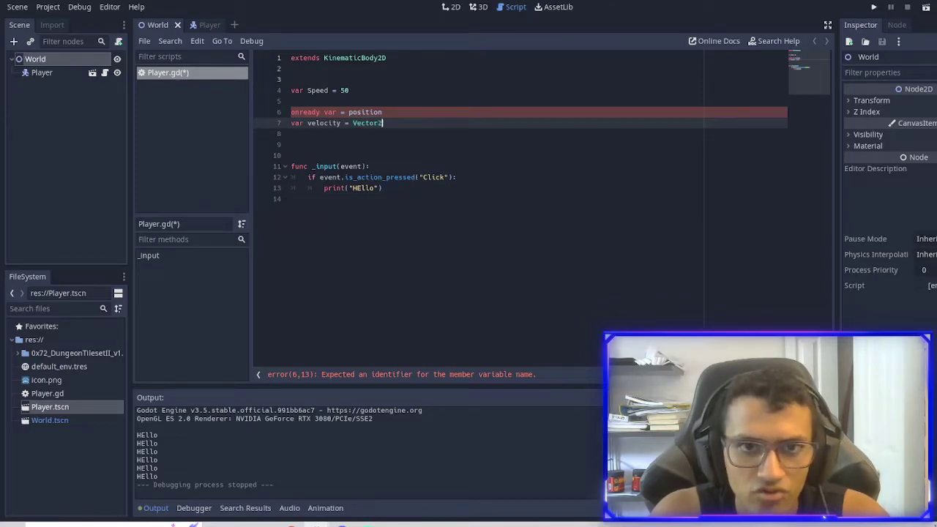
type("()")
left_click(324, 112)
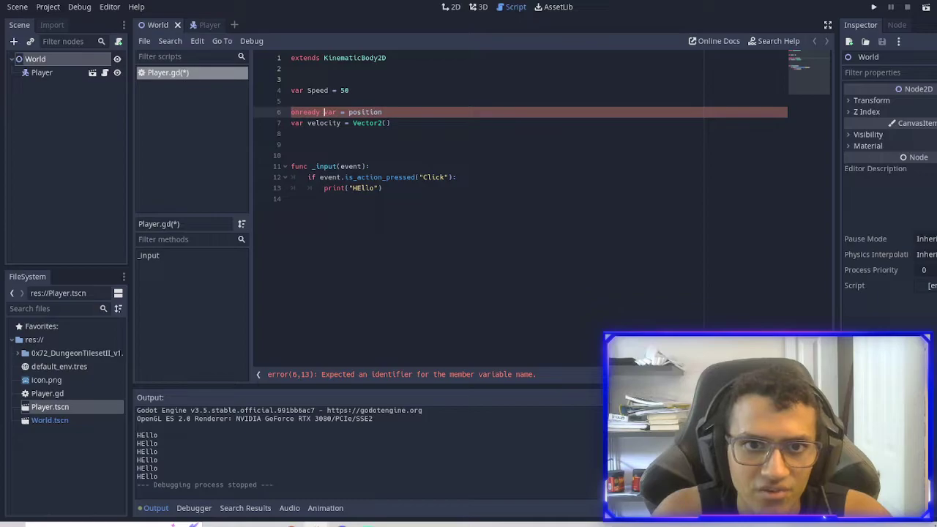
type("ta")
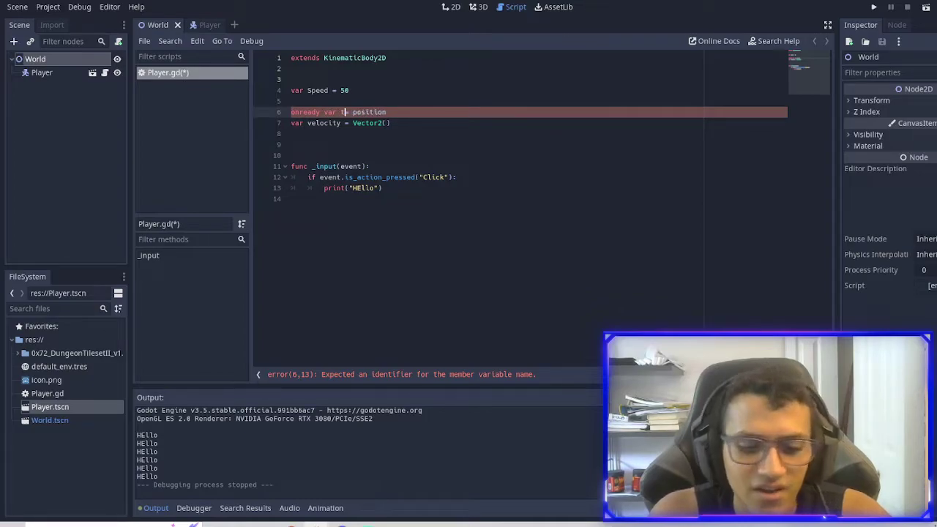
type("rget")
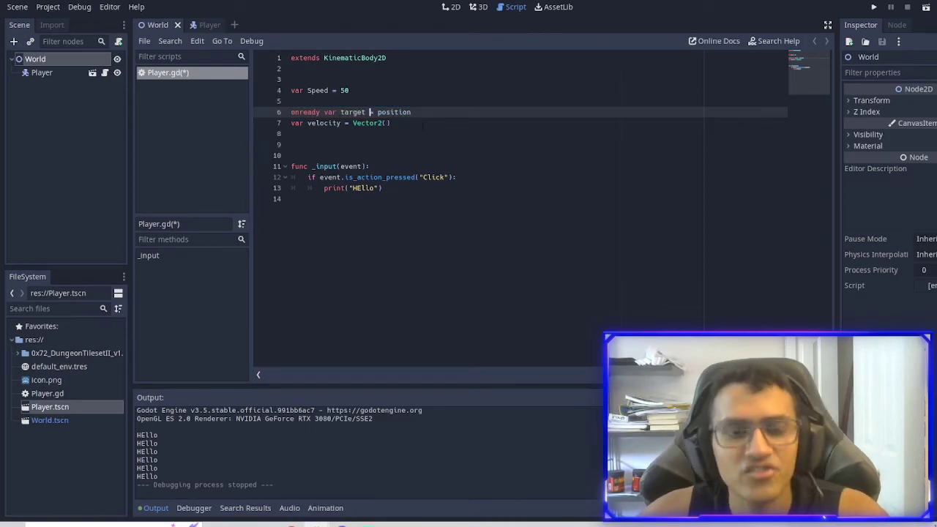
Delete the extra blank line above func _input.
left_click(391, 123)
left_click(353, 112)
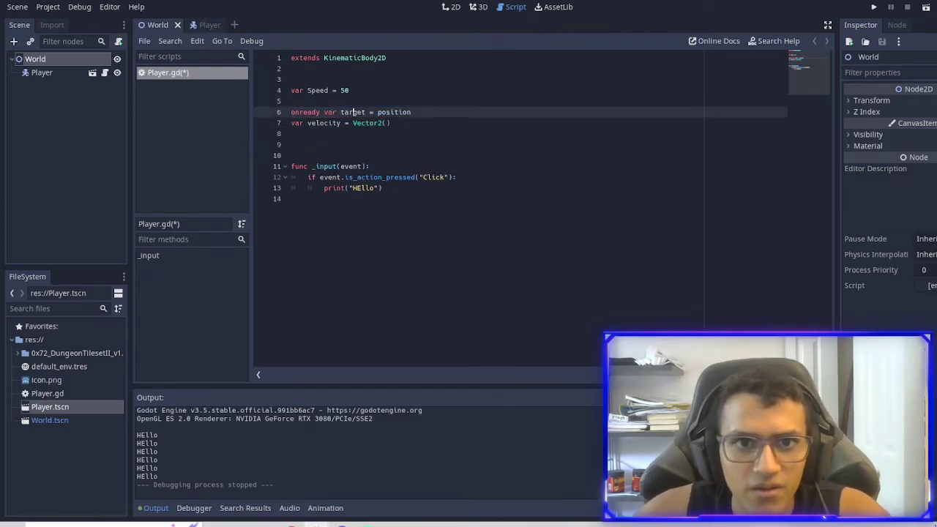
left_click(292, 198)
left_click(322, 123)
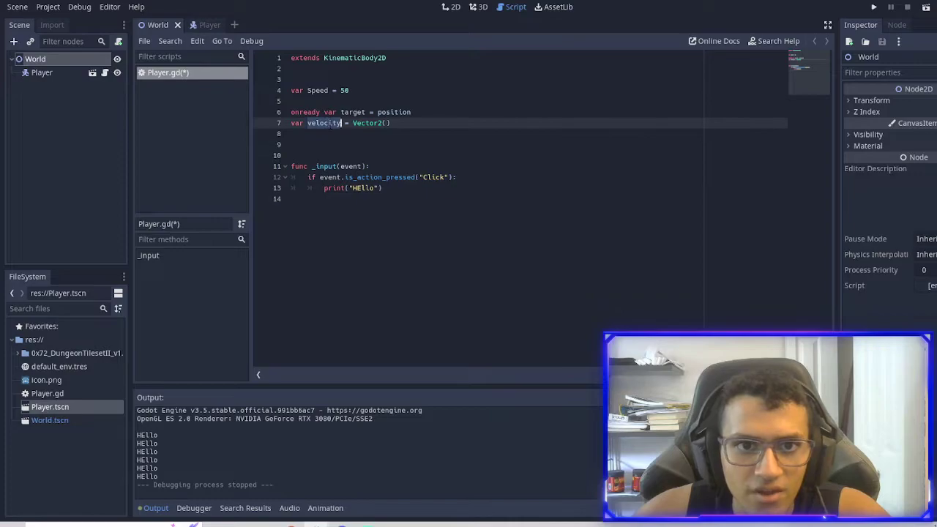
left_click(292, 156)
left_click(289, 144)
key("Delete")
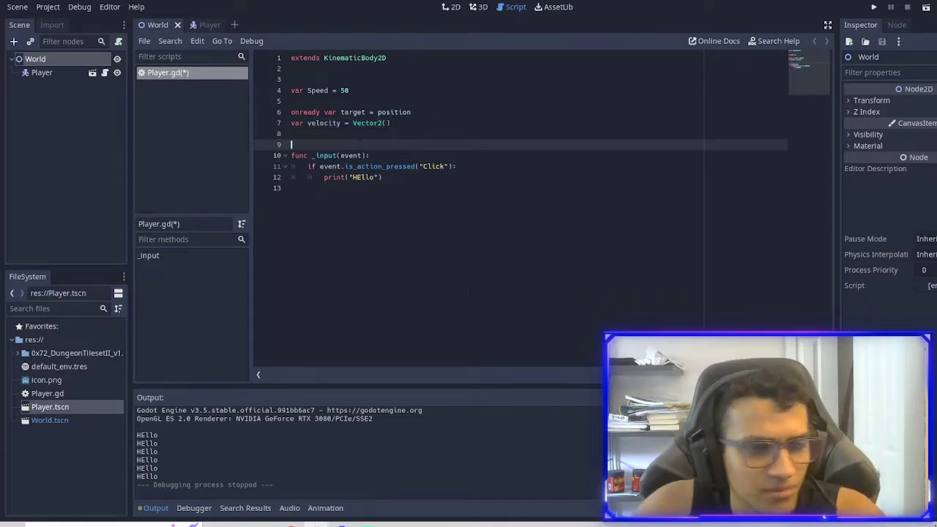
Add a _physics_process(delta) function at the end of the script.
left_click(396, 188)
key("Return")
key("Return")
type("func phy")
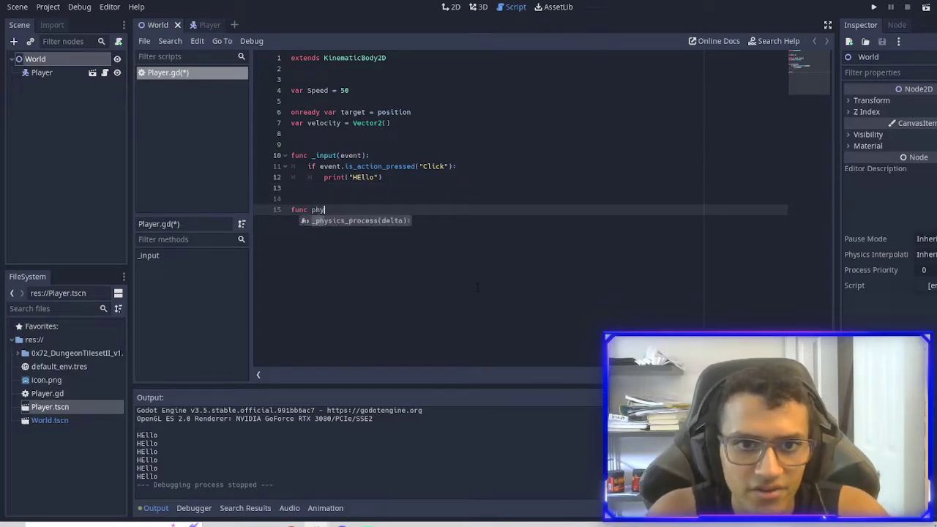
key("Return")
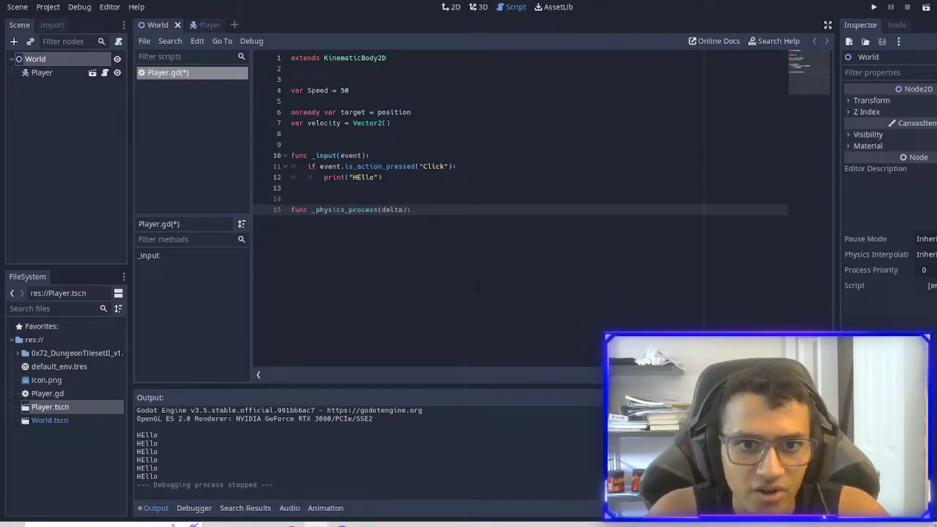
key("Return")
Write velocity = position.direction_to(target) * Speed inside _physics_process.
type("ve")
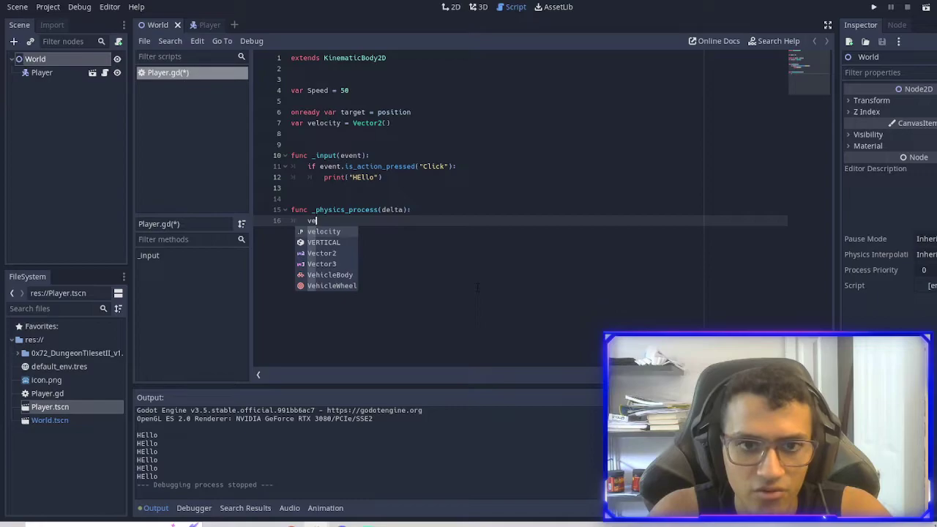
key("Return")
type("=")
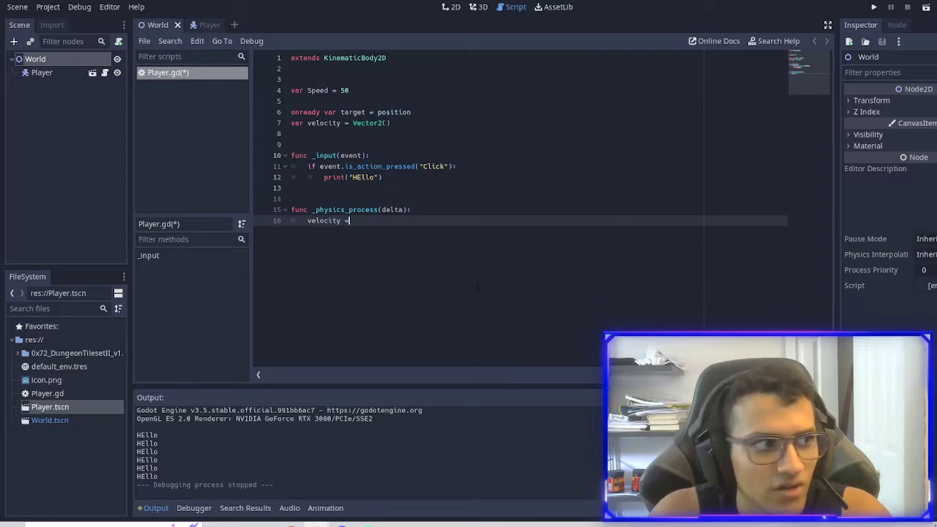
type(" posiu")
key("BackSpace")
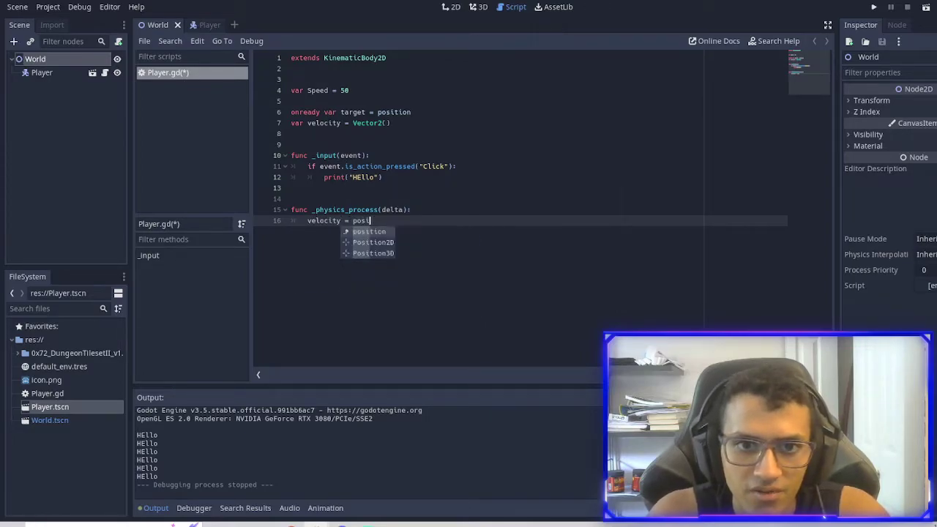
type("tion")
key("Return")
type("/.")
type(".")
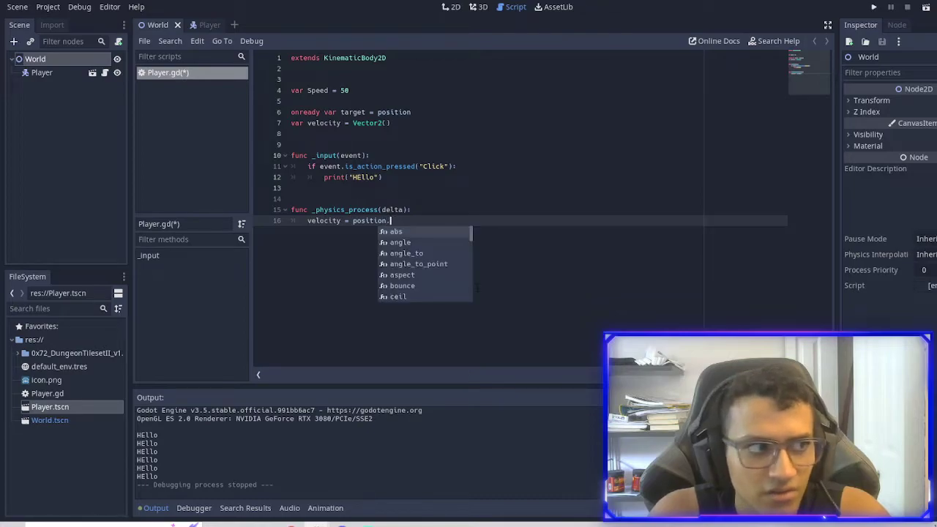
type("di")
key("Return")
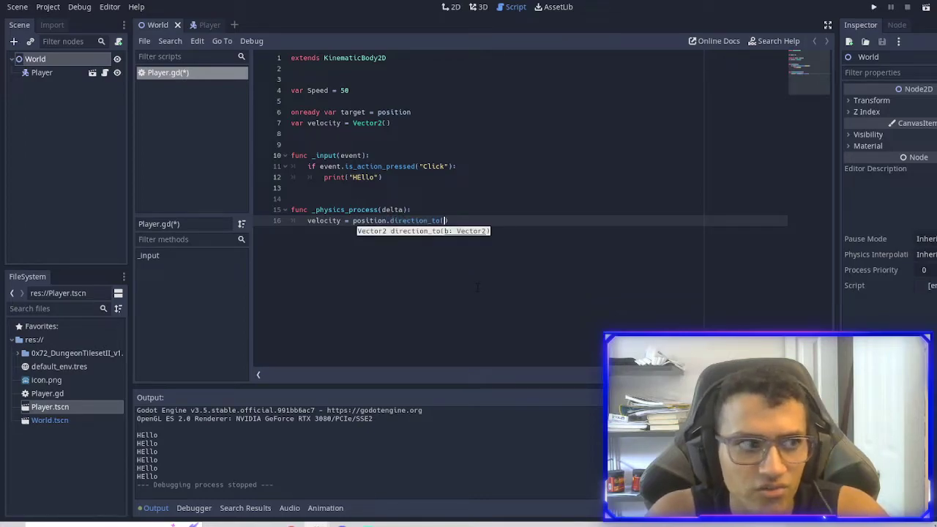
type("ta")
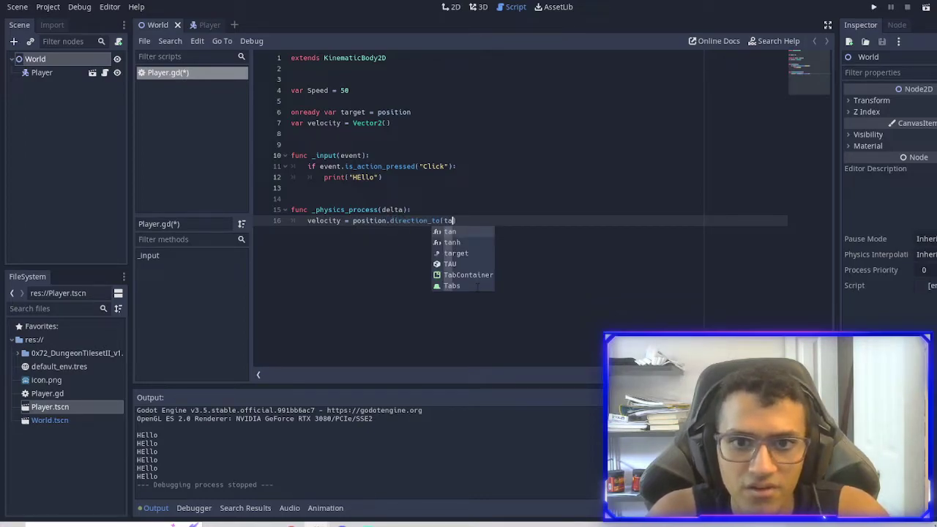
type("r")
key("Return")
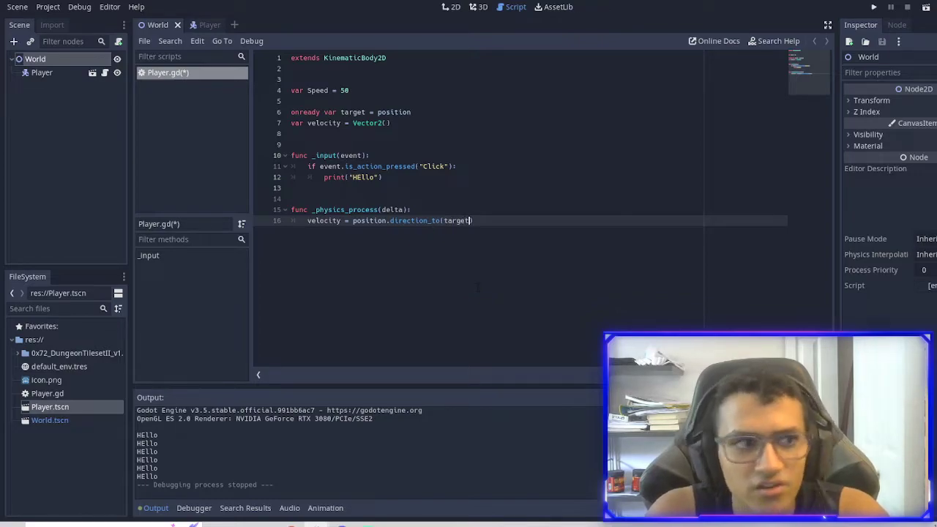
type(" * S")
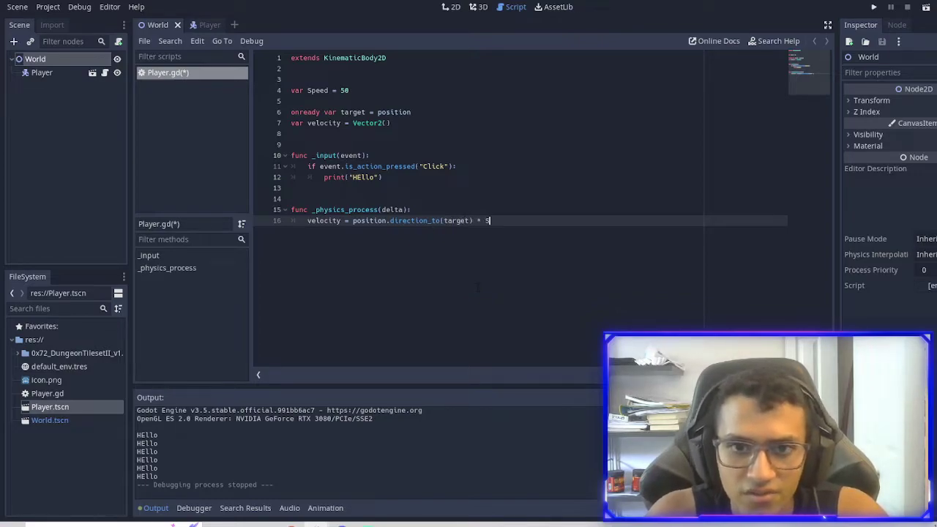
type("Speed")
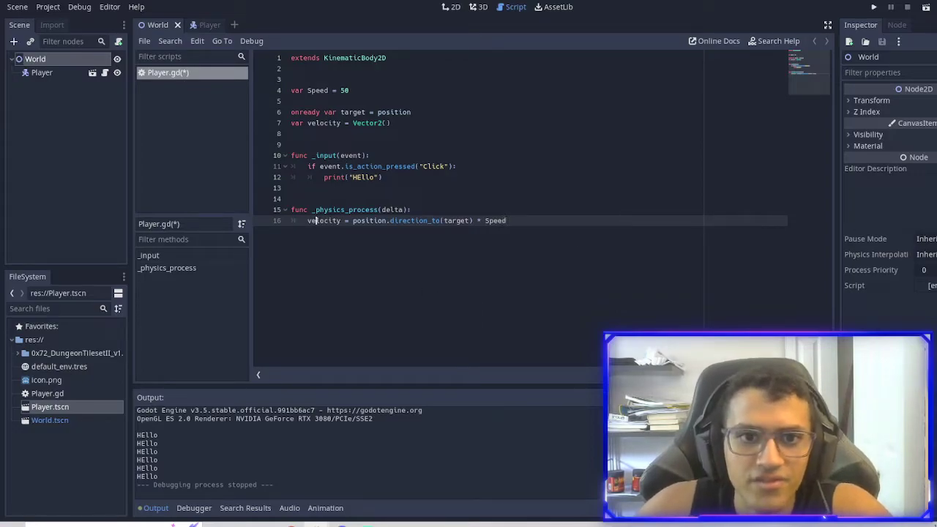
Highlight velocity, position, direction_to, target and Speed in turn to explain the line.
double_click(326, 221)
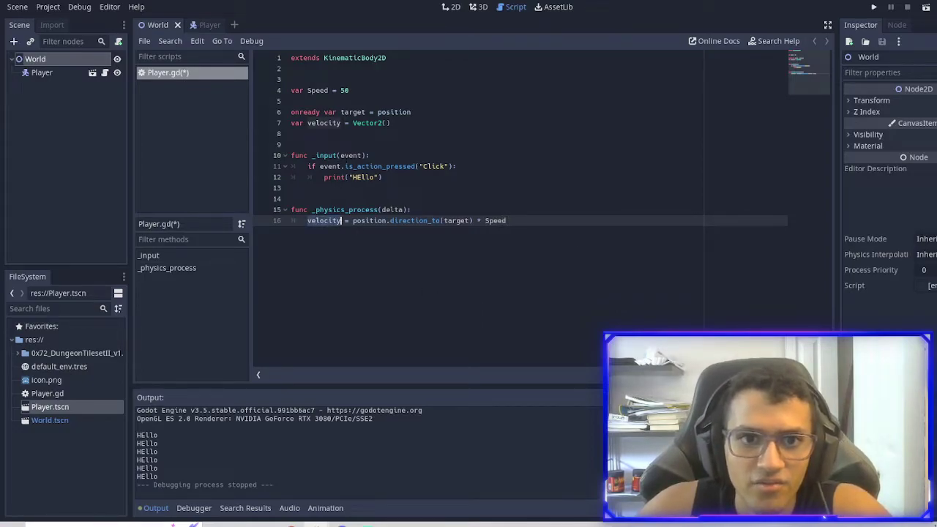
double_click(370, 220)
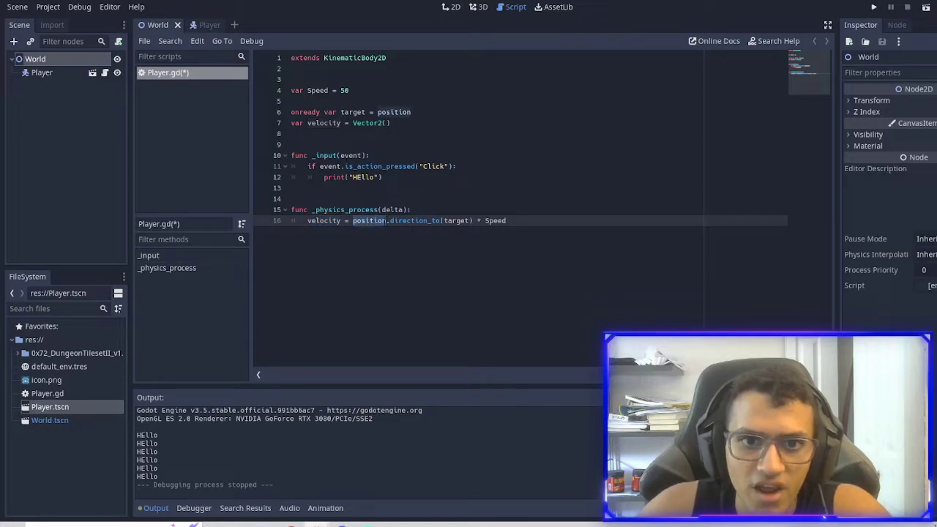
left_click_drag(388, 220, 439, 220)
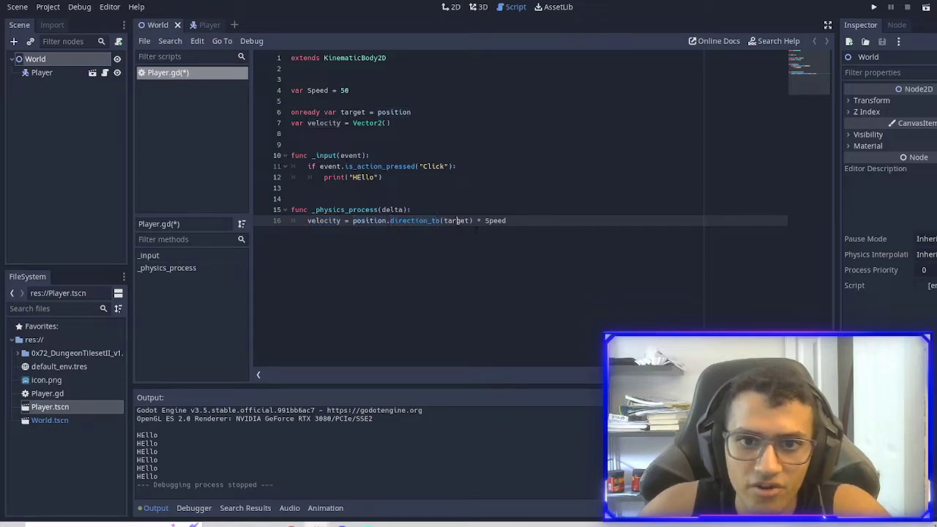
double_click(457, 221)
double_click(495, 220)
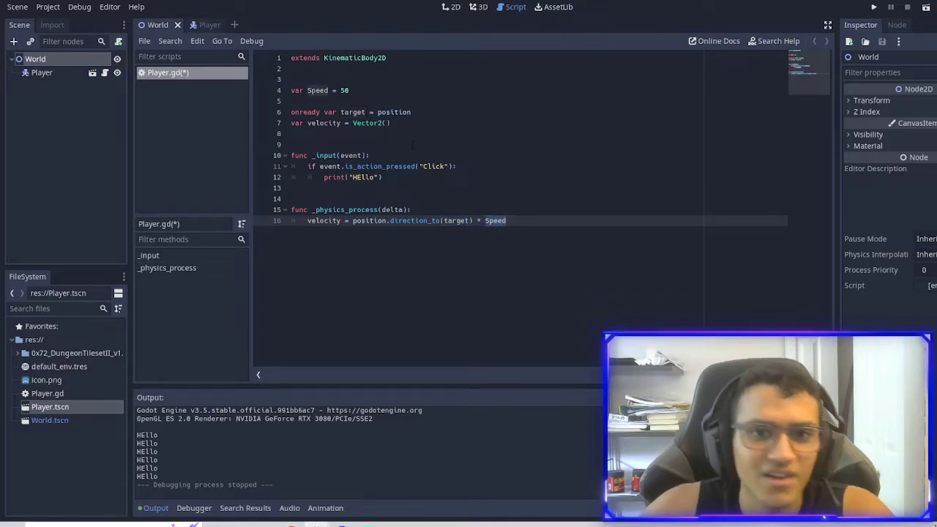
left_click(291, 198)
left_click(470, 220)
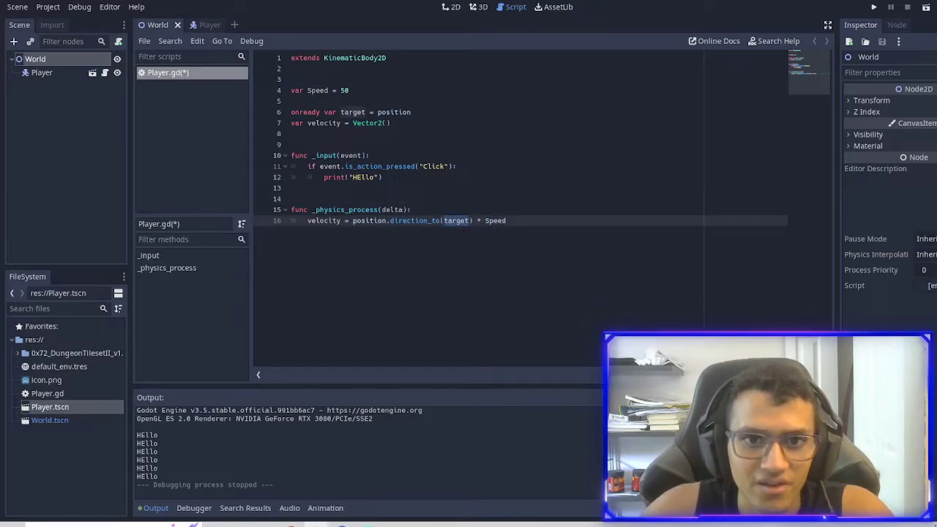
Replace print("HEllo") with target = get_global_mouse_position().
left_click_drag(382, 177, 323, 177)
type("t")
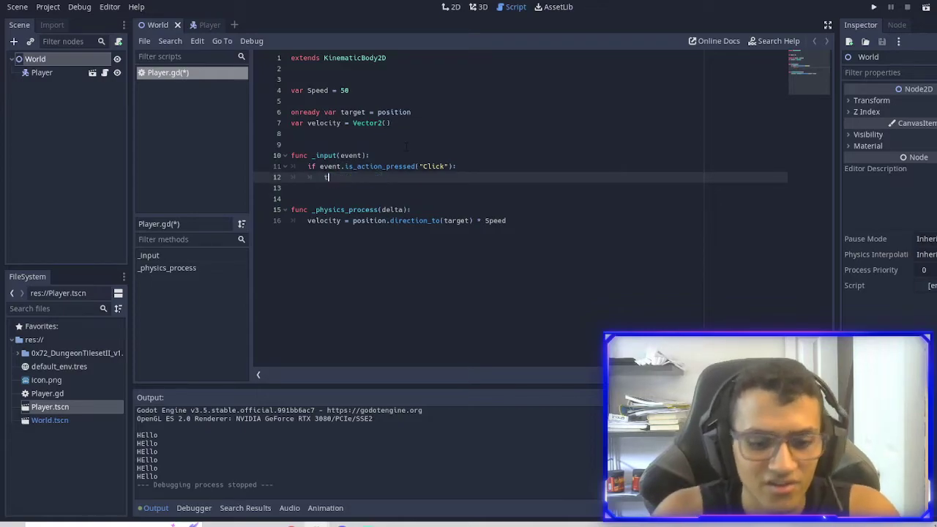
type("arget ")
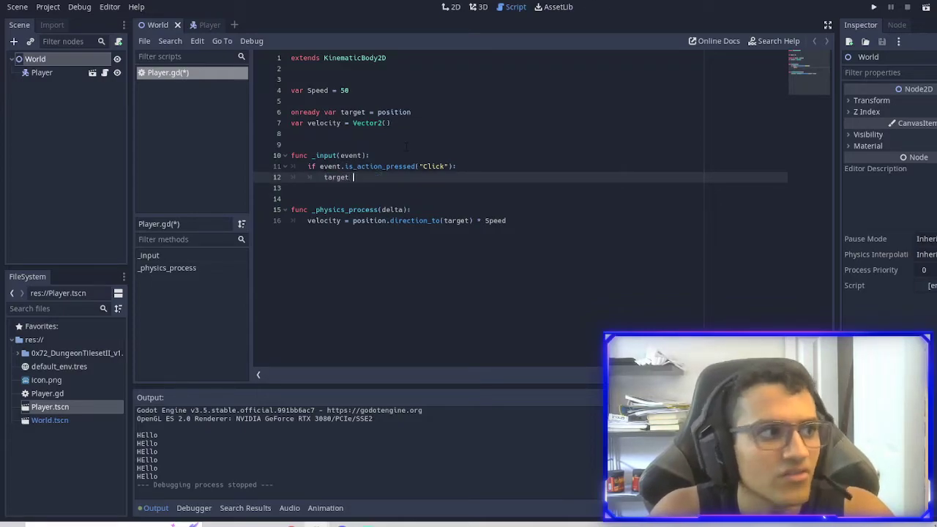
type("= get")
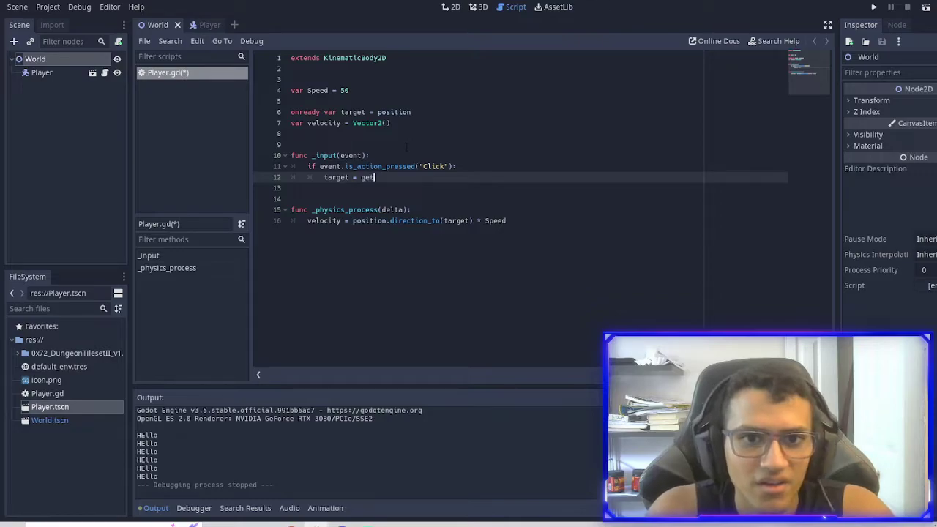
type("_c")
key("BackSpace")
type("glo")
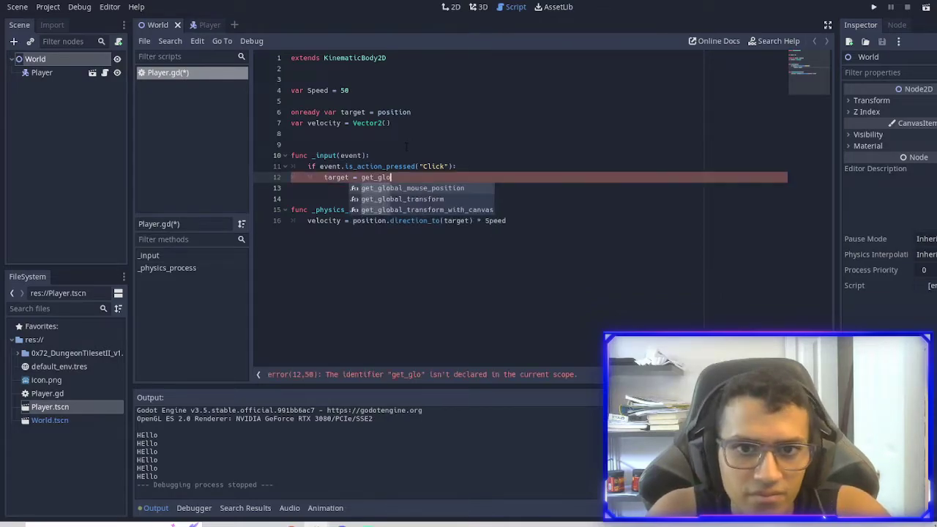
key("Return")
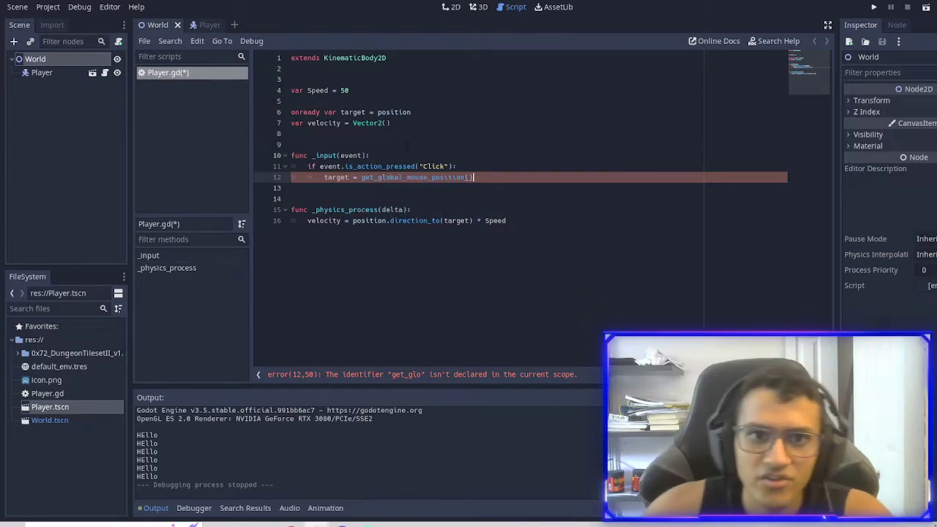
Check line 12's indentation and add print(target) on the line below.
left_click(335, 187)
double_click(335, 177)
key("Tab")
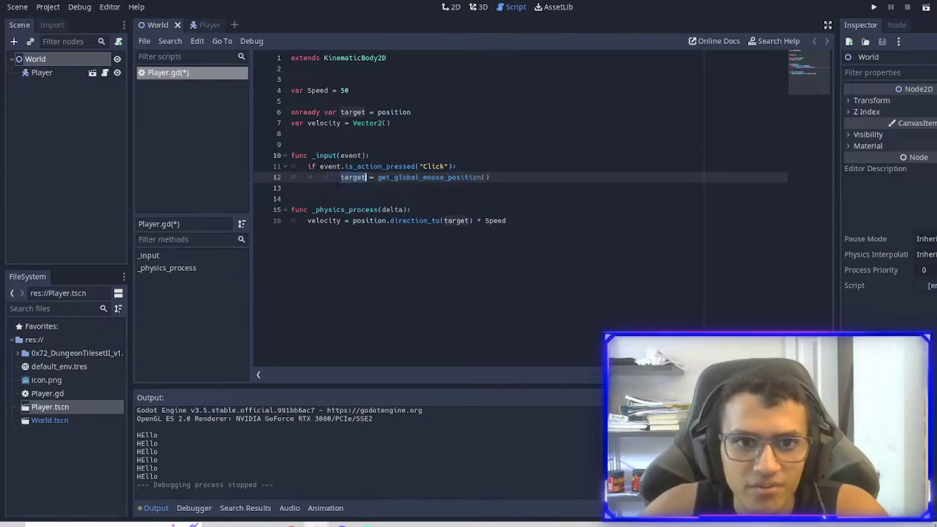
key("shift+Tab")
left_click(336, 187)
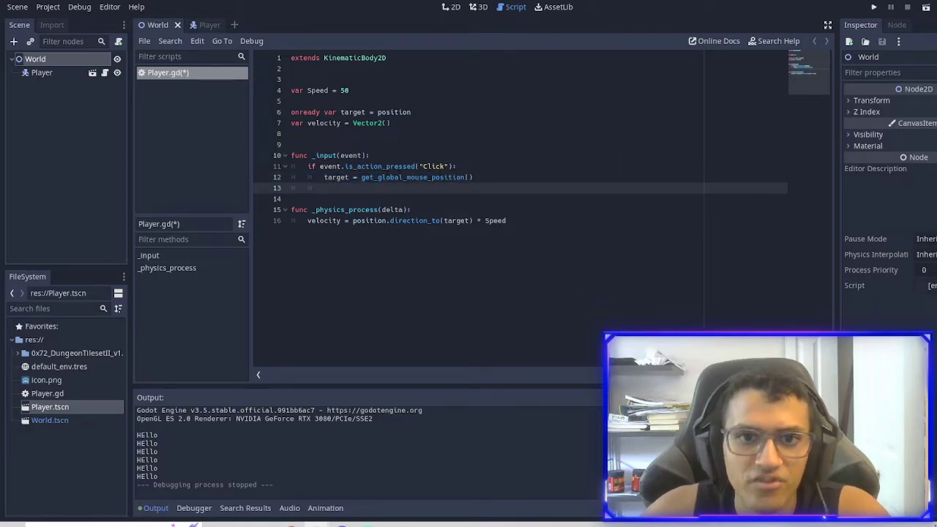
double_click(337, 177)
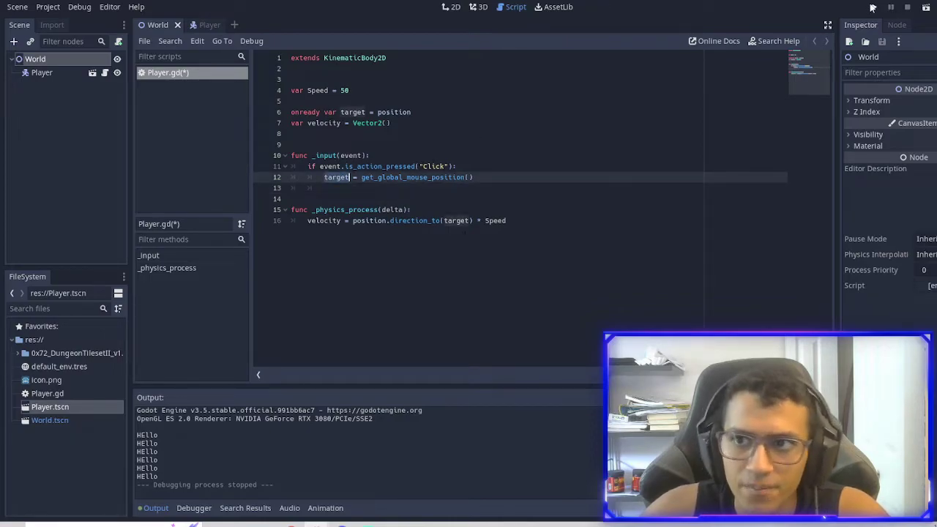
key("Down")
type("print(target)")
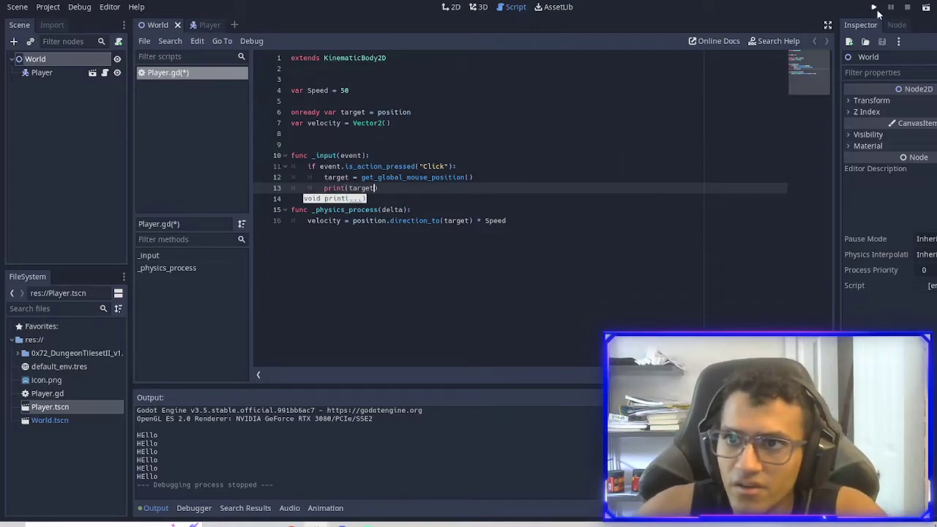
Run the game, click four spots to print their positions, then close it.
left_click(875, 9)
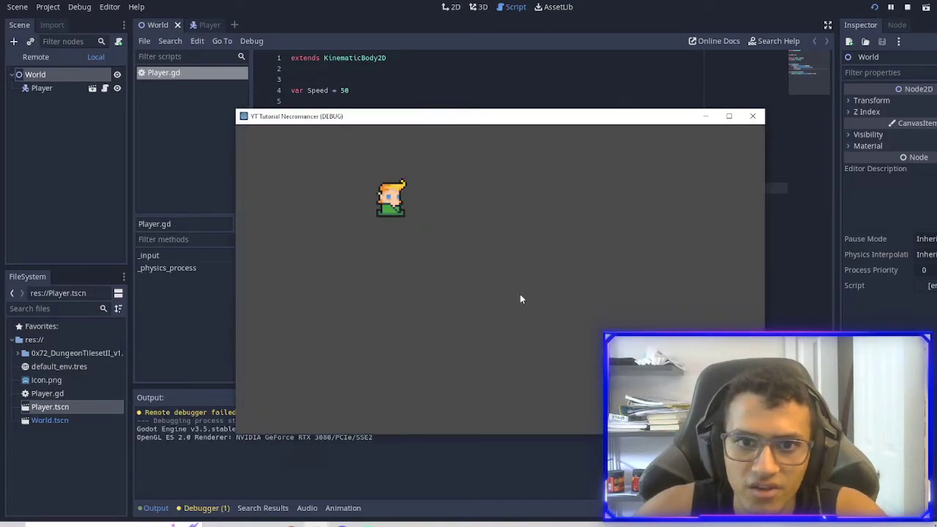
left_click(519, 295)
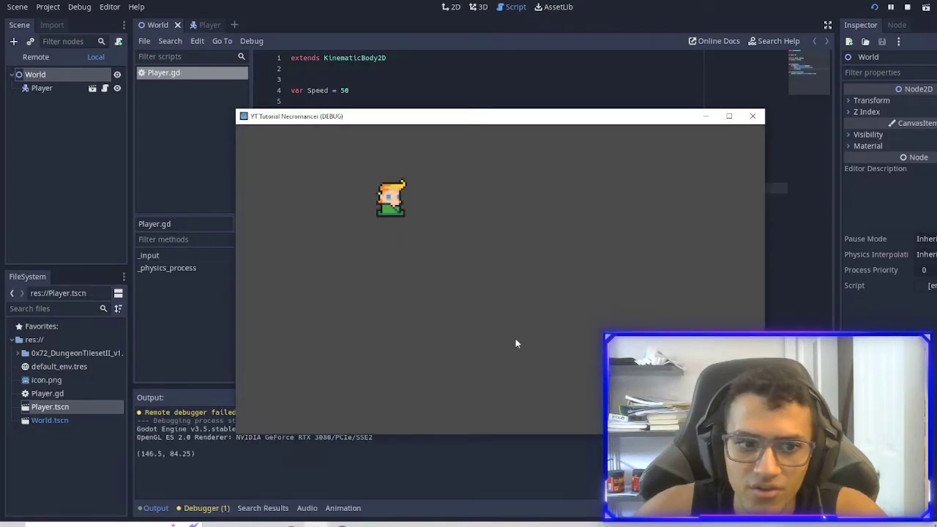
left_click(322, 388)
left_click(447, 356)
left_click(584, 243)
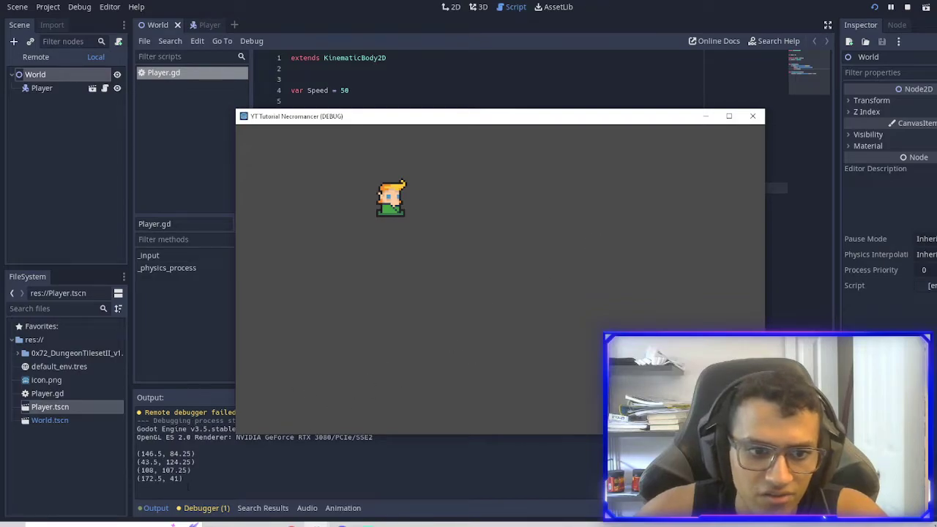
key("F8")
Add the condition 'if position.distance_to(target) > 5:' in _physics_process.
left_click(475, 231)
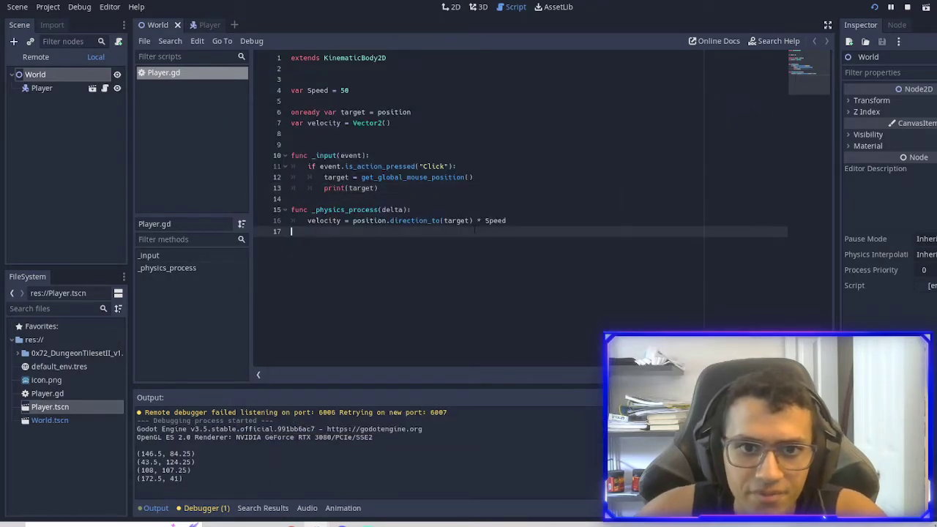
key("Tab")
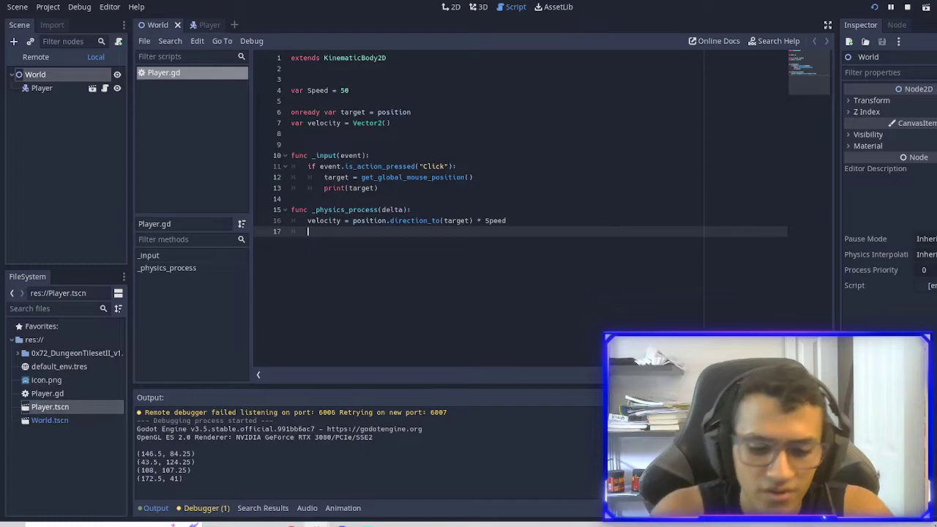
key("Return")
type("if posit")
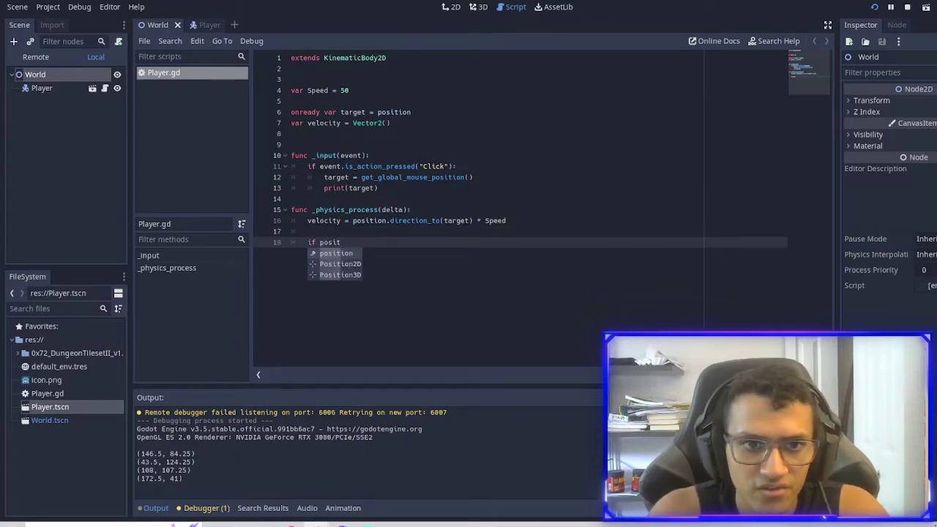
type("ion.dis")
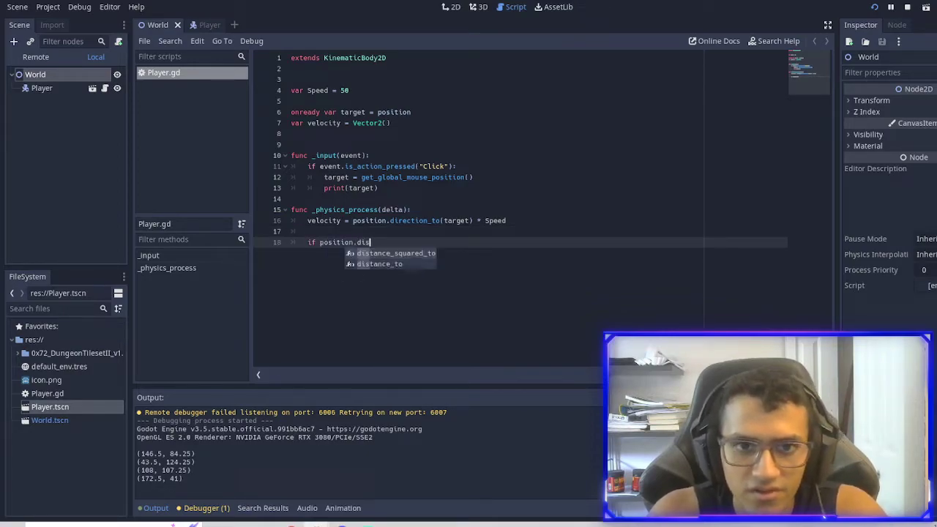
type("t")
key("Down")
key("Return")
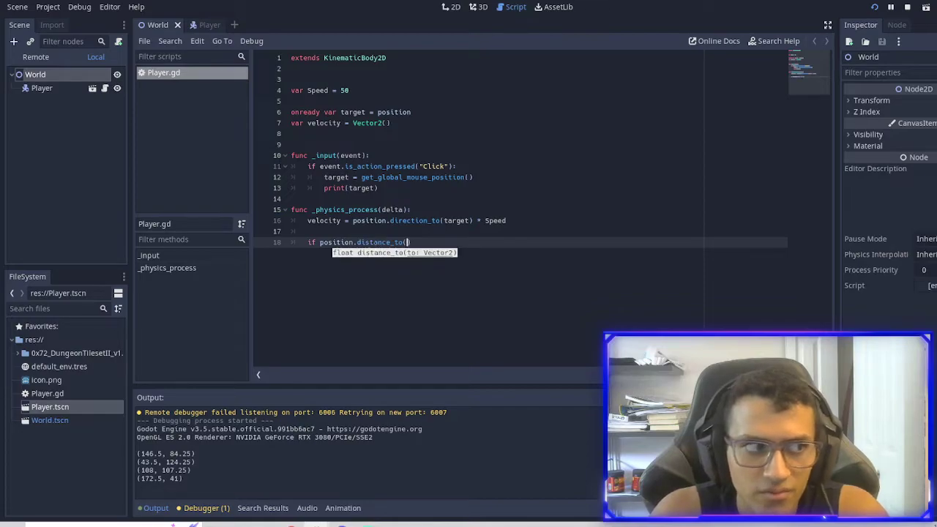
type("target)")
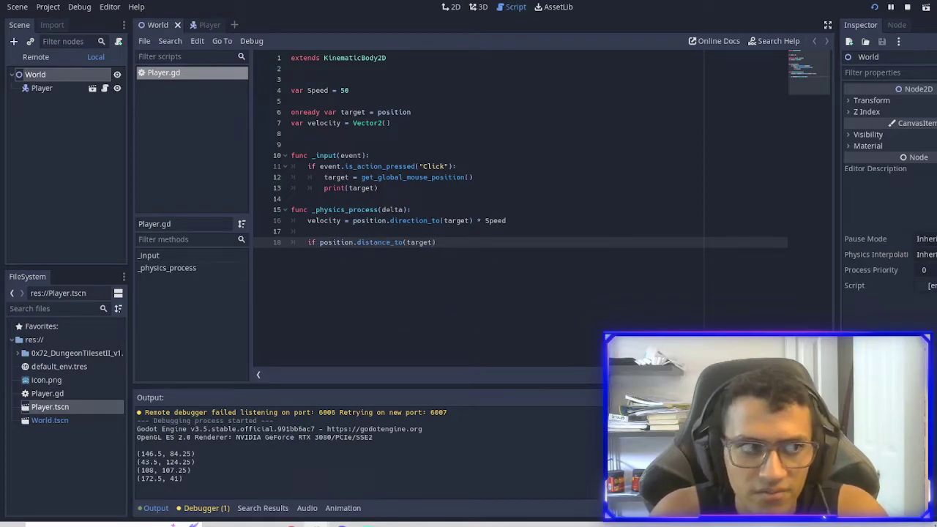
type(" > 5")
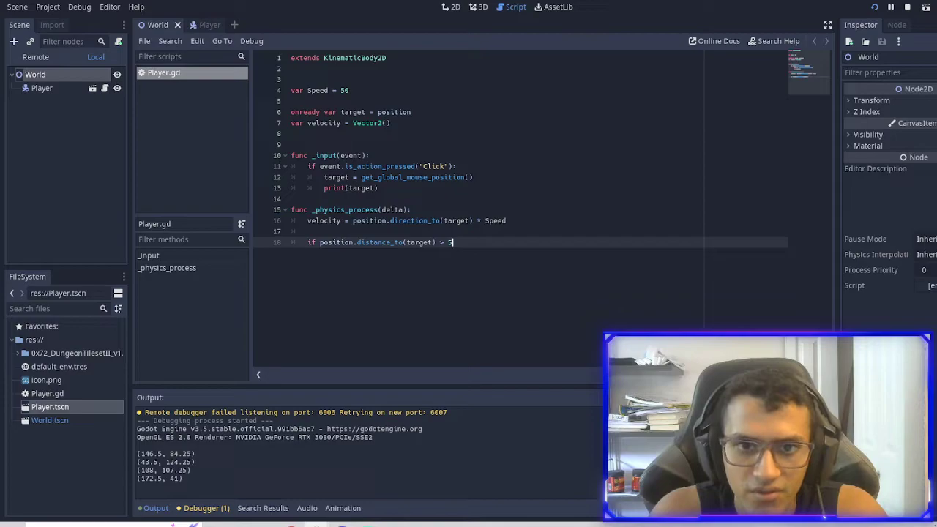
type(":")
Under the condition, write 'velocity = move_and_slide(velocity)', picking move_and_slide from autocomplete.
key("Return")
type("ve")
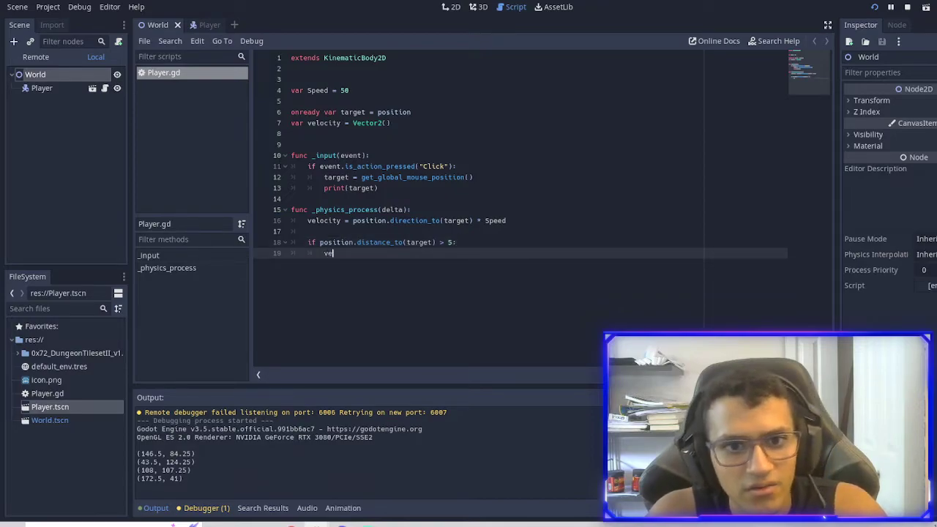
type("locity = mov")
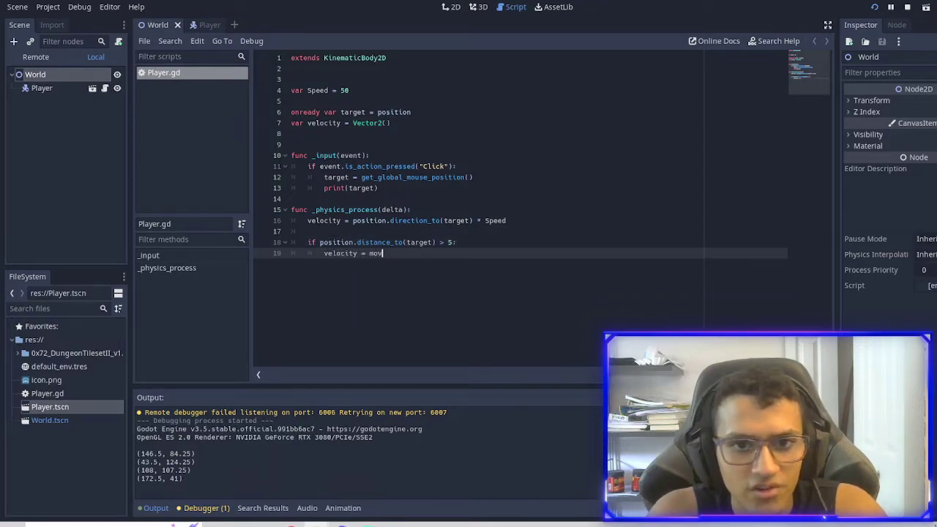
type("e")
key("Down")
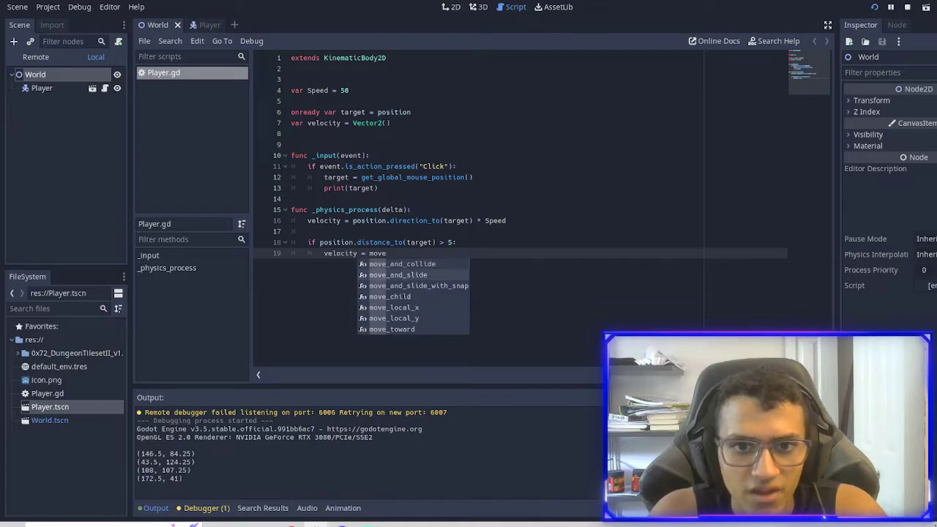
key("Return")
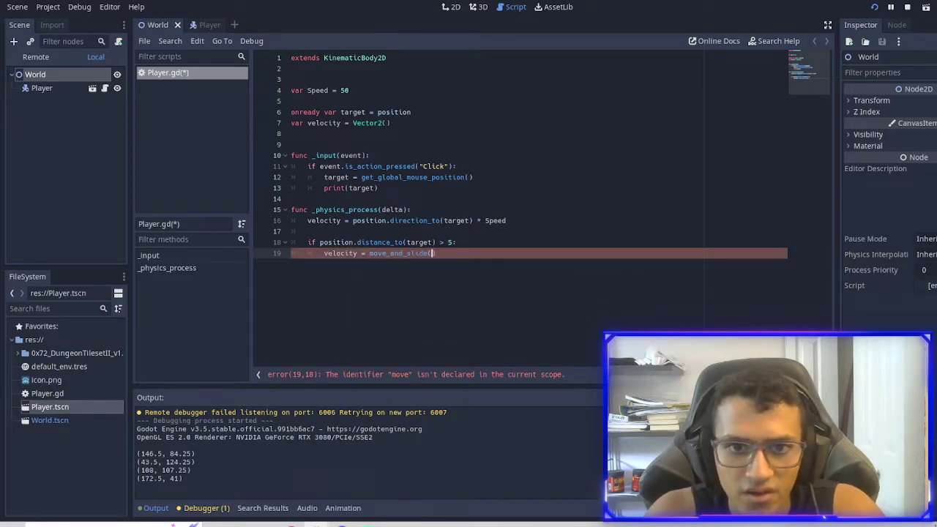
type("velocity")
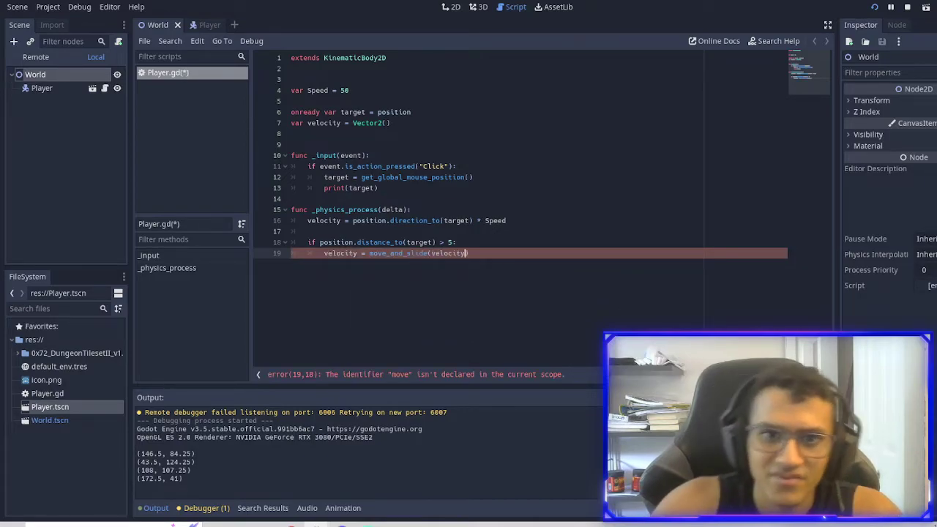
Highlight velocity, position and the distance_to expression on lines 16–19 to review the code.
double_click(437, 254)
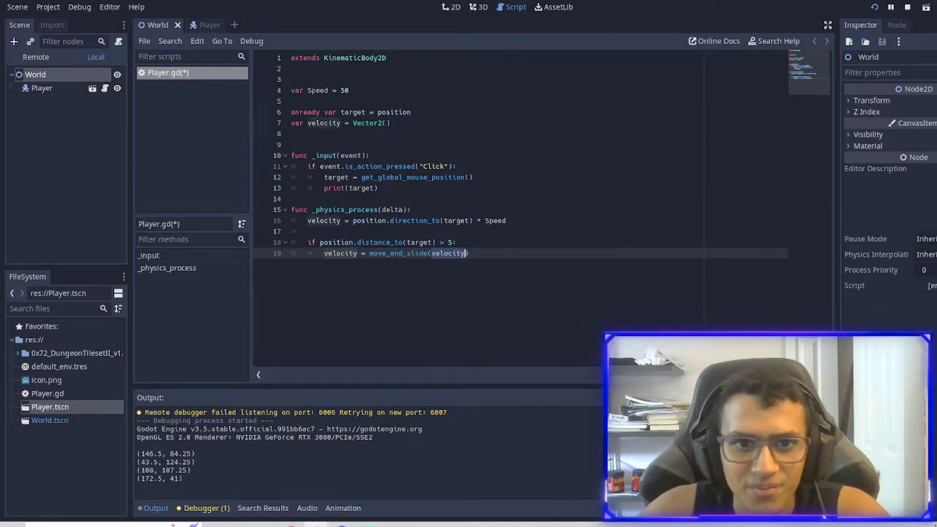
double_click(324, 220)
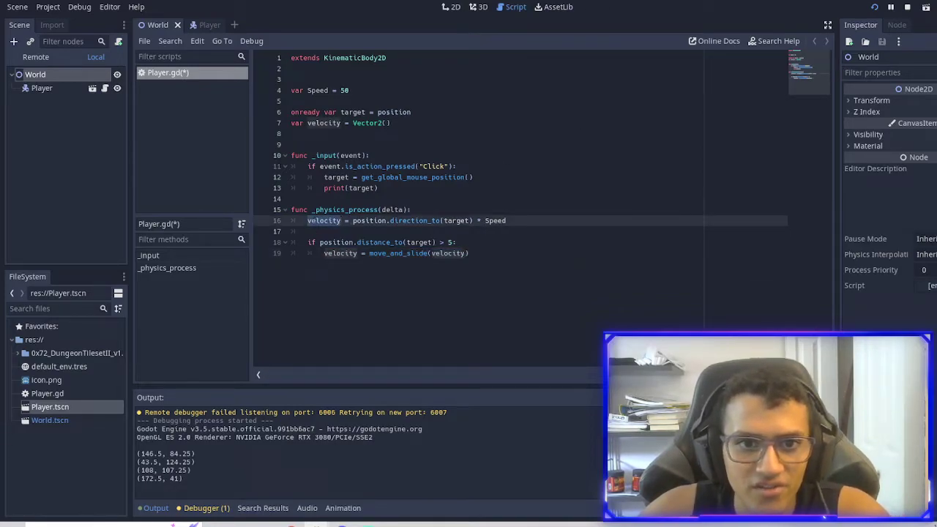
double_click(369, 220)
key("shift+End")
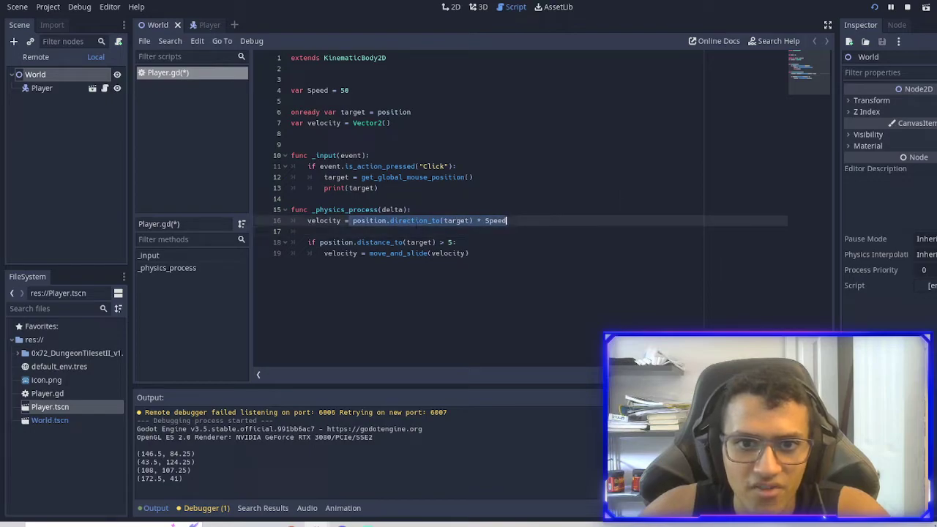
left_click_drag(320, 242, 419, 243)
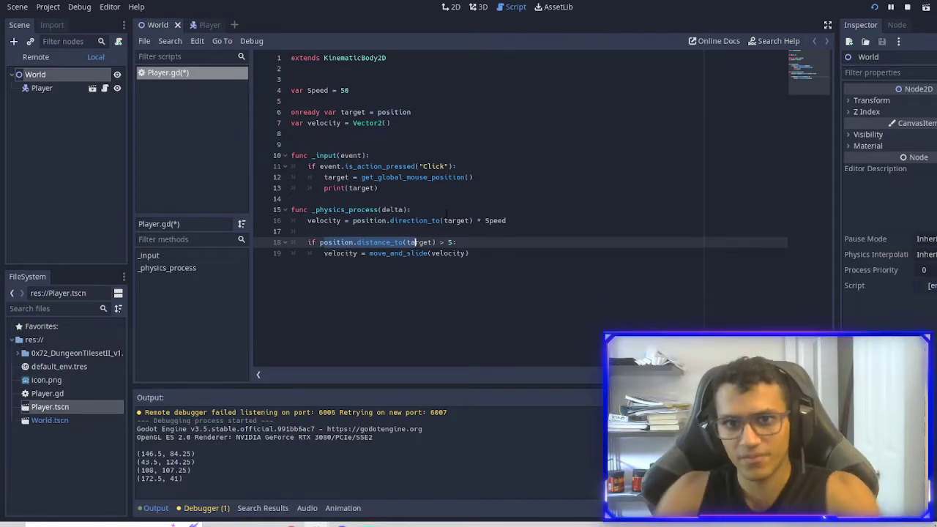
Save and run the game, click four spots to watch the elf walk to each, then stop it.
key("F5")
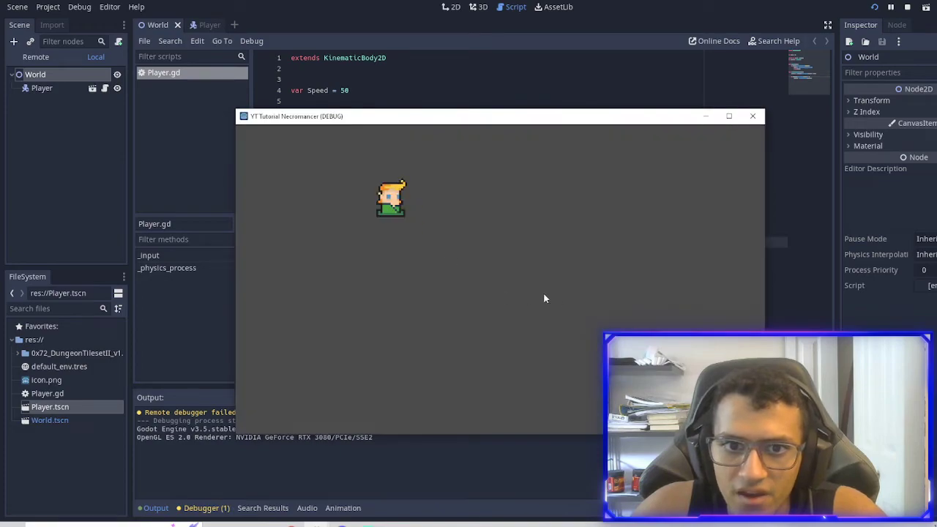
left_click(535, 290)
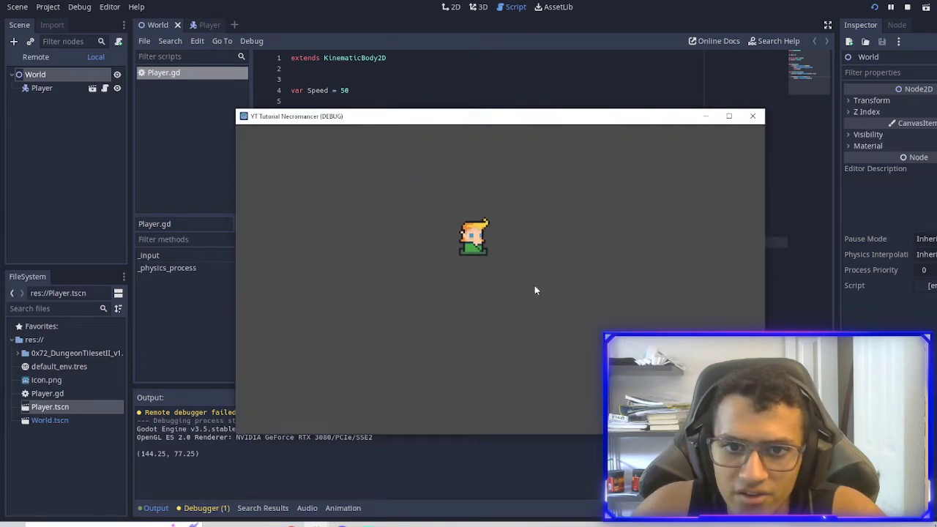
left_click(356, 307)
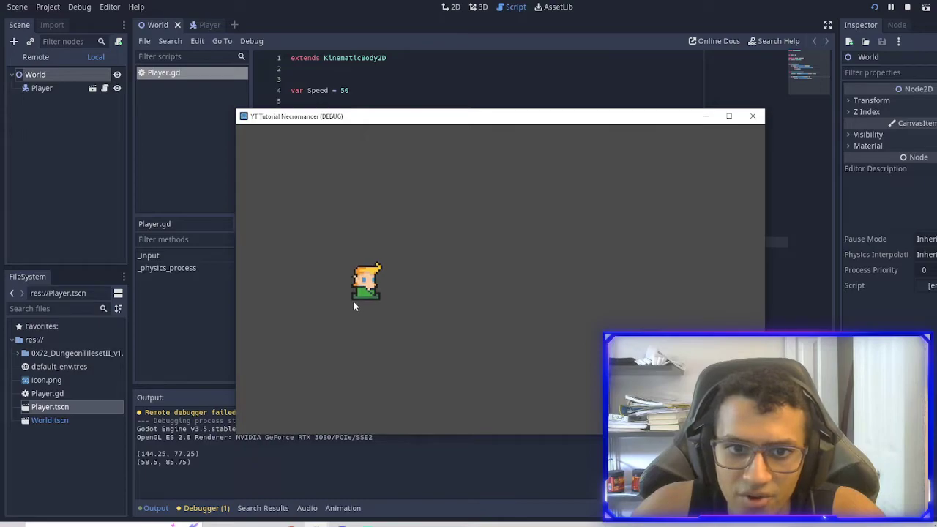
left_click(499, 194)
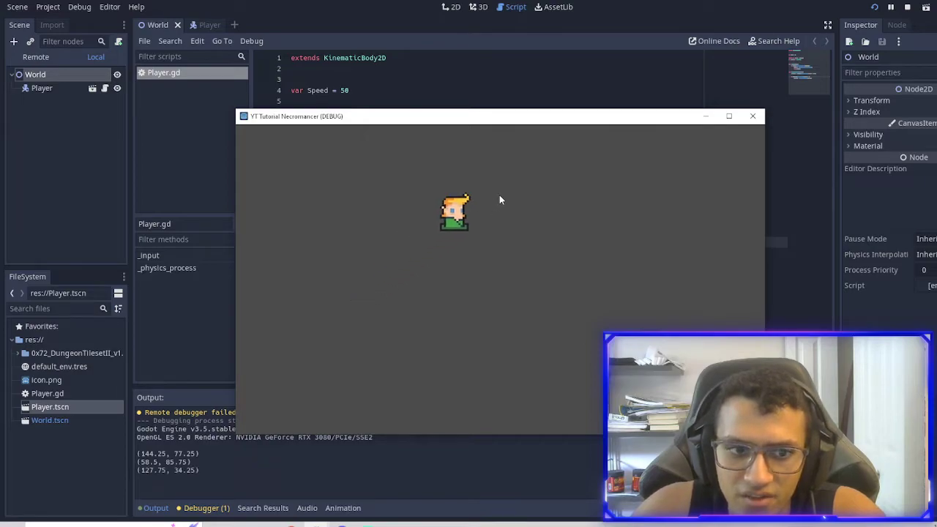
left_click(536, 315)
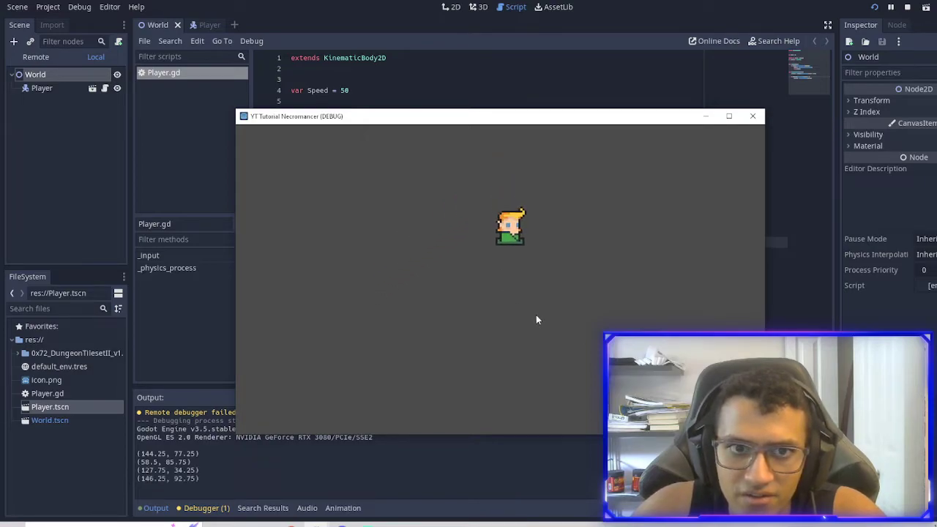
key("F8")
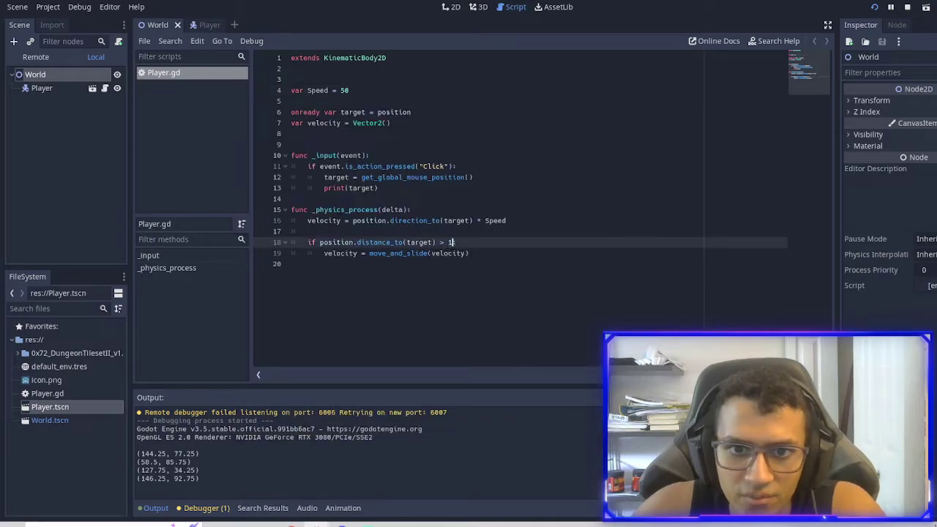
Rerun the game with two click targets, then change the stopping distance on line 18 from 5 to 1.
left_click(292, 264)
key("F5")
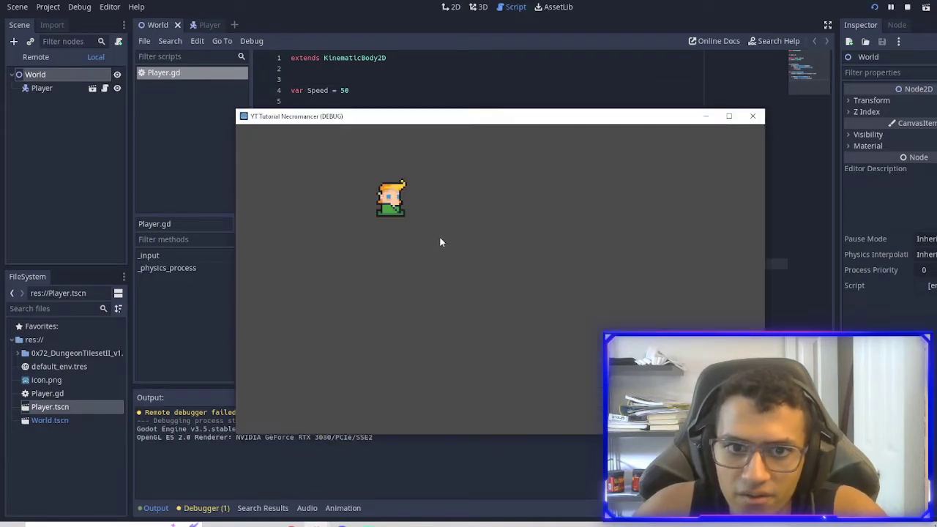
left_click(437, 224)
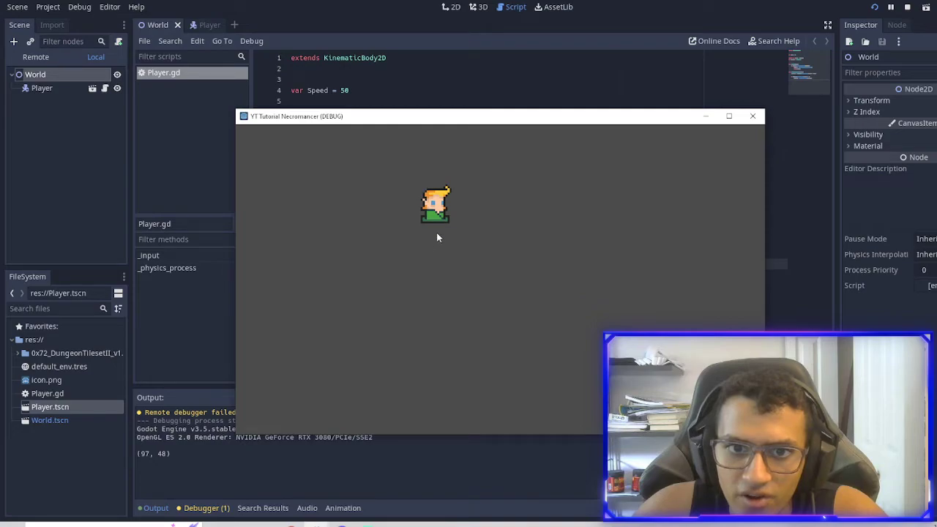
left_click(423, 242)
key("F8")
left_click(448, 242)
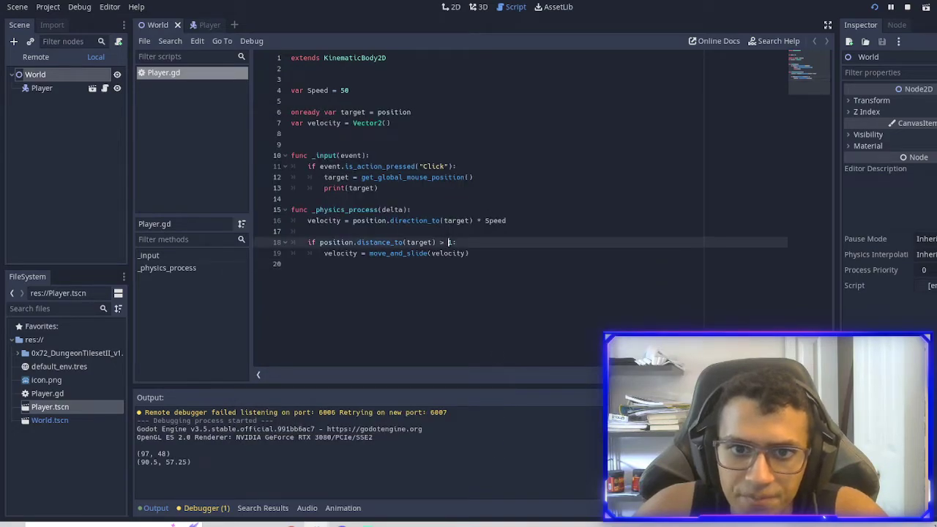
key("Down")
key("Down")
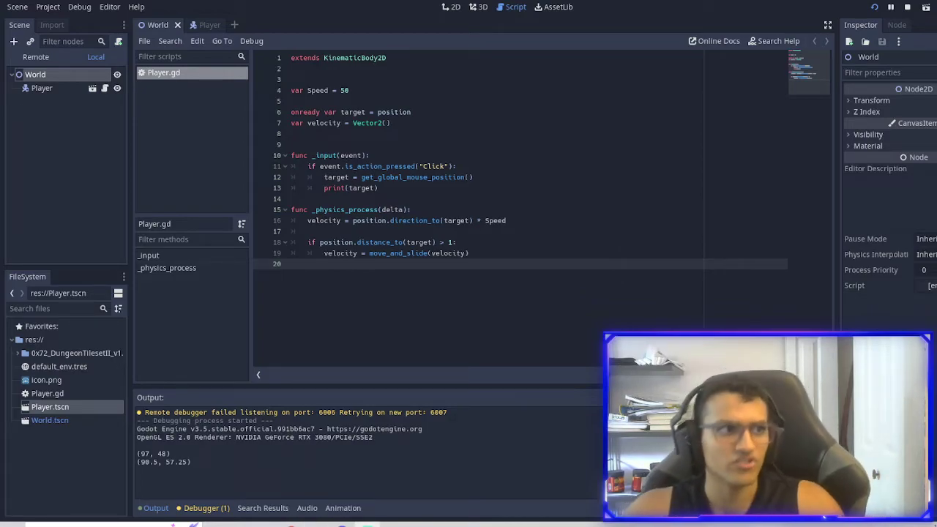
Delete print(target) from line 13 of _input, then return to the World scene's 2D view.
left_click_drag(297, 199, 230, 152)
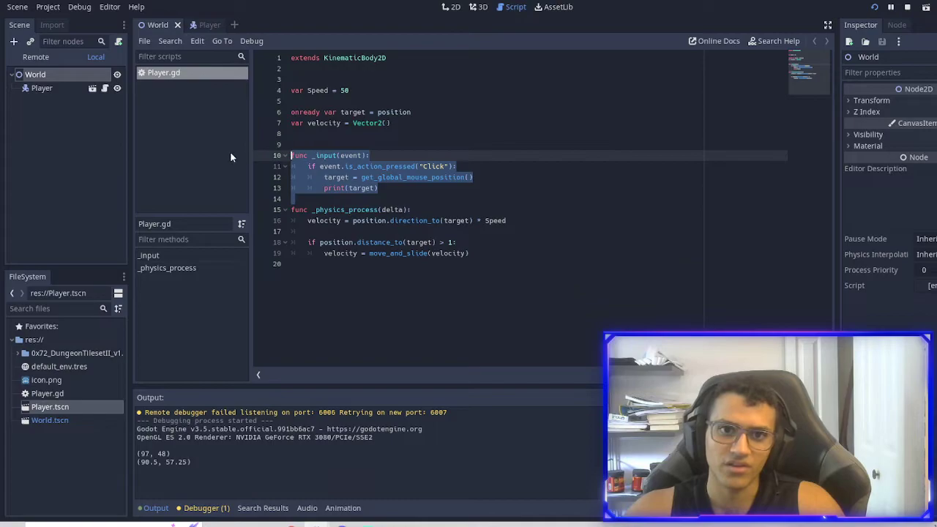
left_click_drag(378, 188, 282, 190)
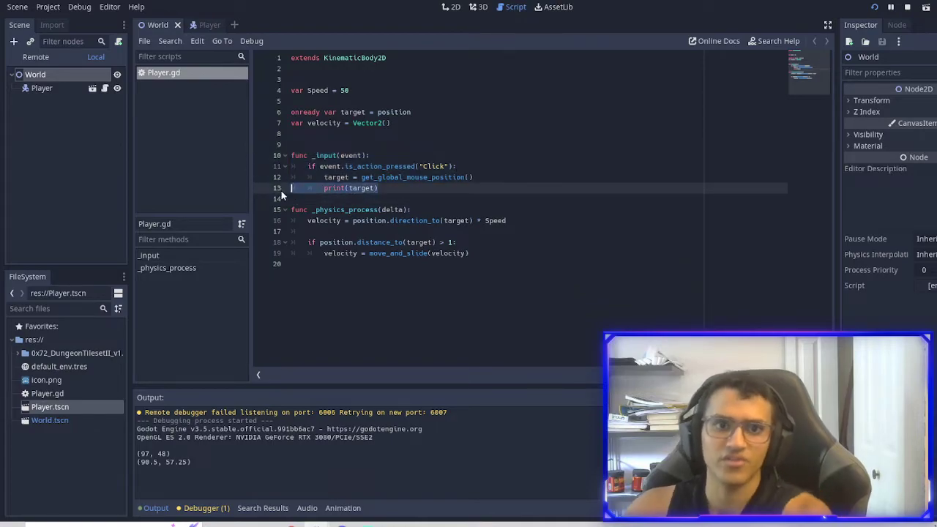
key("BackSpace")
key("BackSpace")
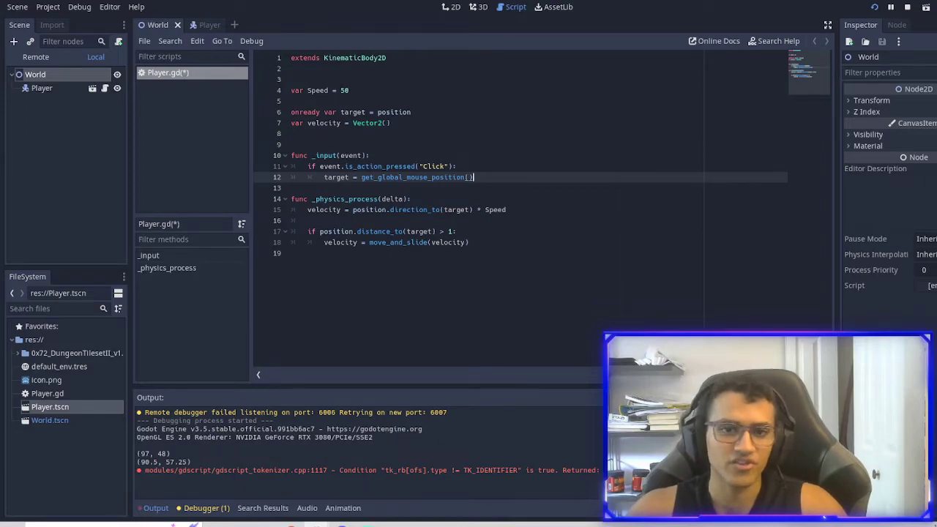
left_click(539, 269)
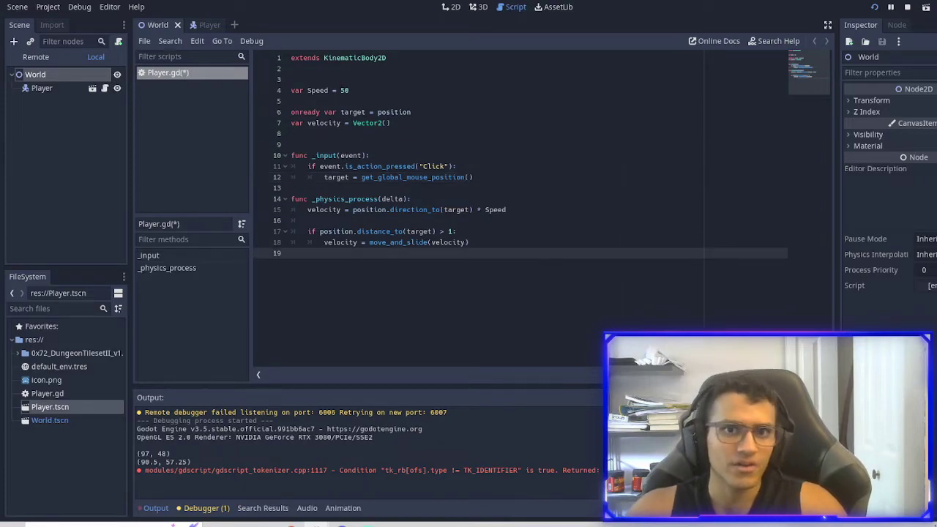
left_click(452, 7)
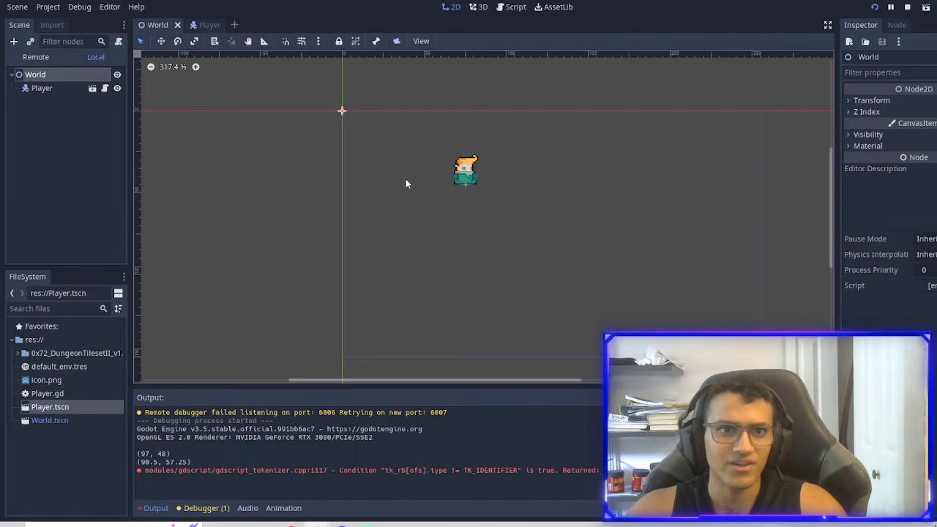